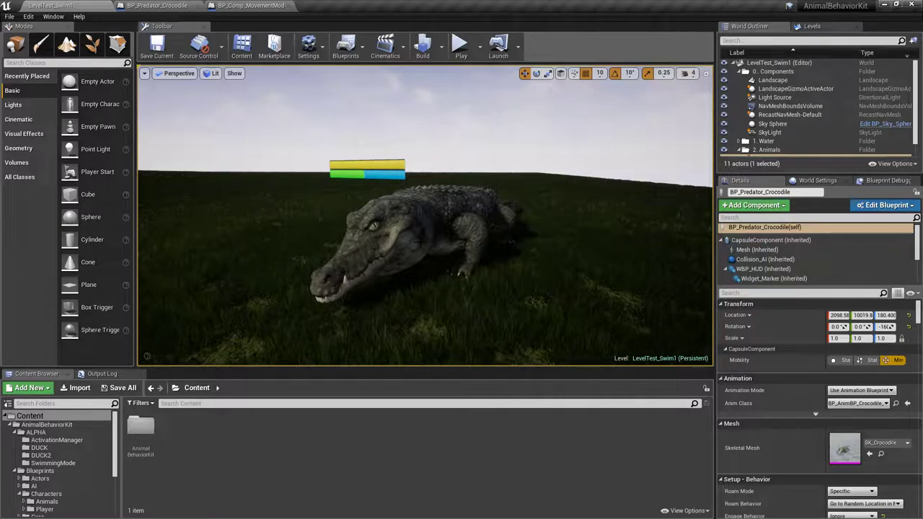
Select the crocodile beside the lake and show the settings of its BP_Comp_MovementMode_Swim component
{"action": "mouse_move", "coordinate": [425, 216]}
{"action": "right_mouse_down"}
{"action": "mouse_move", "coordinate": [375, 216]}
{"action": "mouse_move", "coordinate": [421, 219]}
{"action": "mouse_move", "coordinate": [411, 215]}
{"action": "right_mouse_up"}
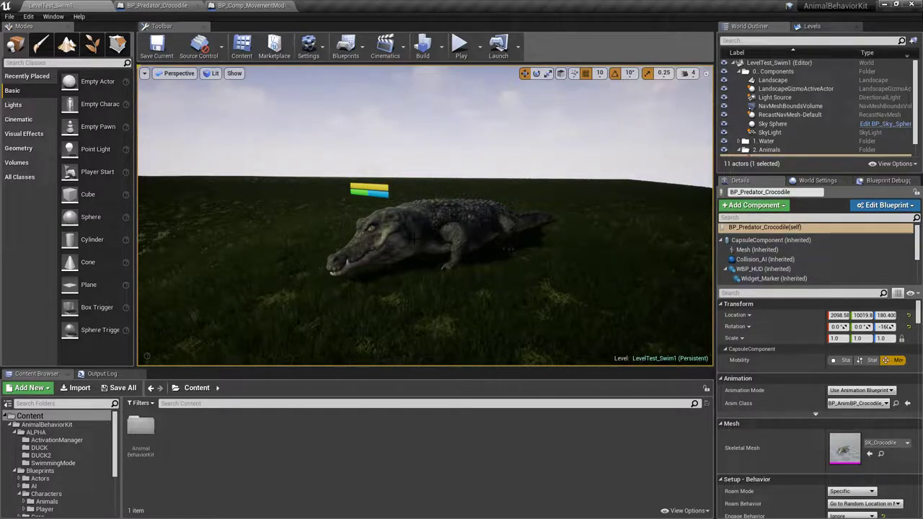
{"action": "right_click_drag", "start_coordinate": [514, 223], "coordinate": [431, 258]}
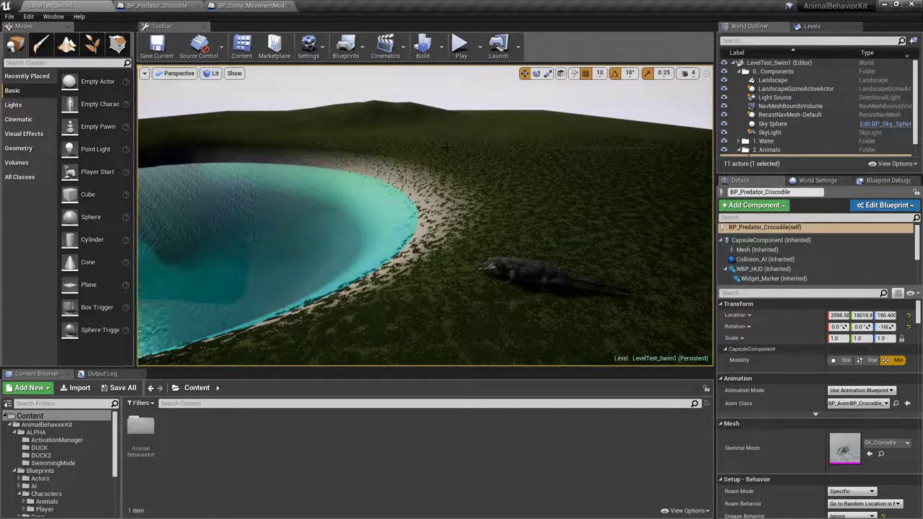
{"action": "right_click_drag", "start_coordinate": [591, 216], "coordinate": [541, 222]}
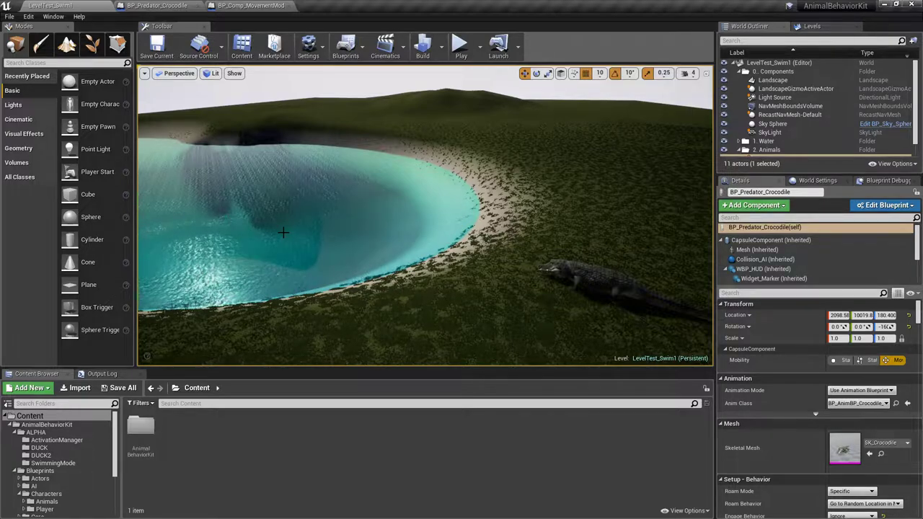
{"action": "left_click", "coordinate": [577, 268]}
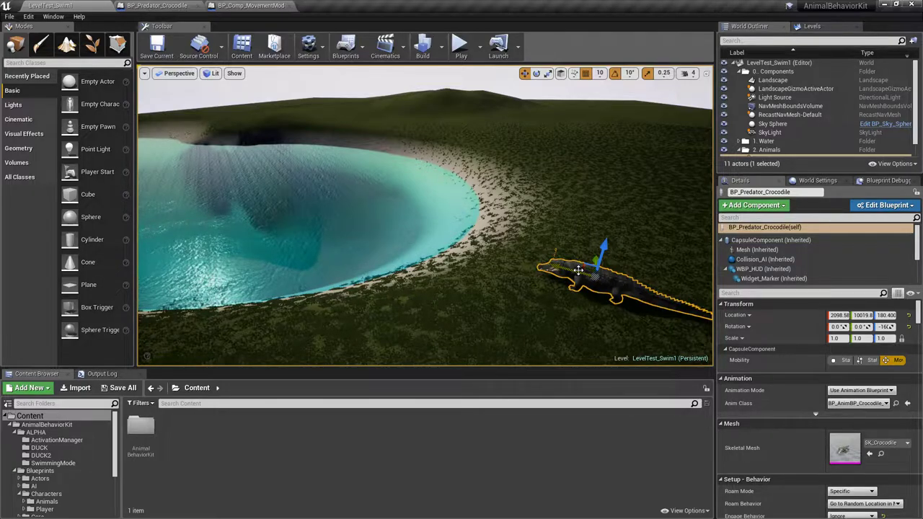
{"action": "left_click", "coordinate": [728, 243]}
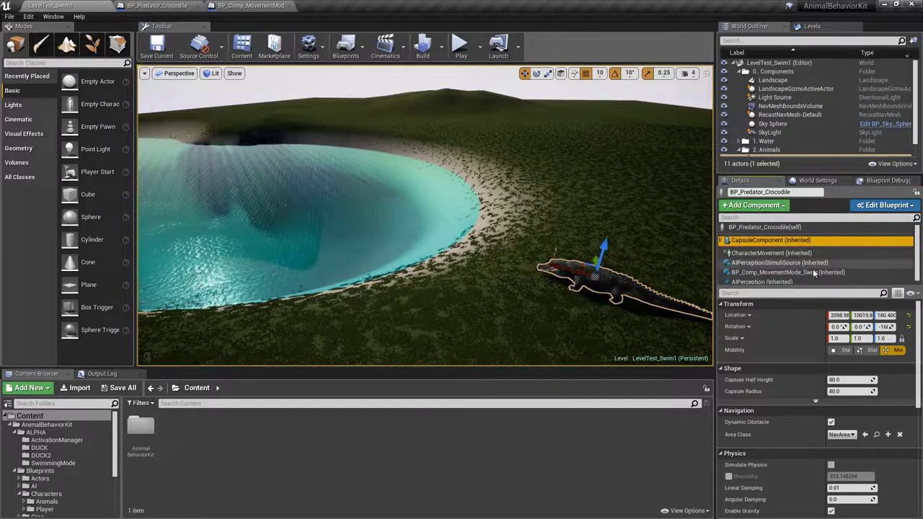
{"action": "left_click", "coordinate": [756, 273]}
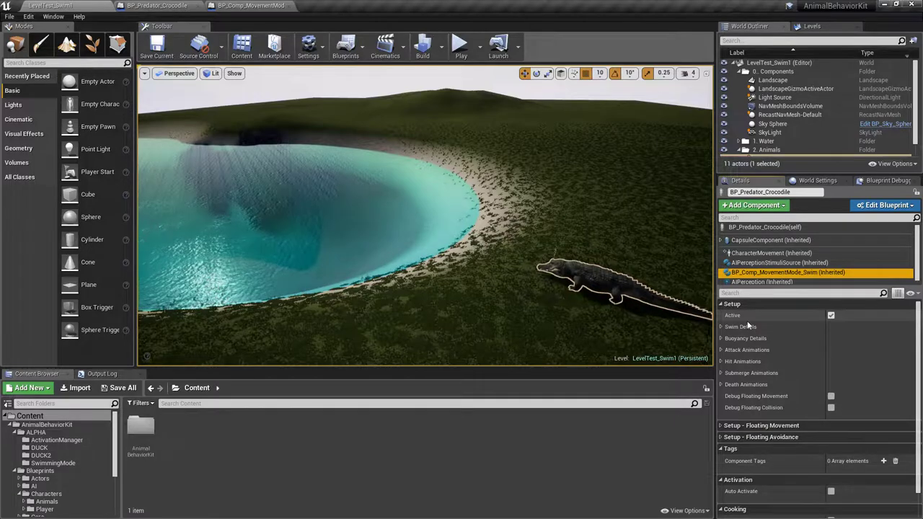
Keep the swim component active, expand Swim Details and set Check for nearby water timer to 5
{"action": "left_click", "coordinate": [831, 315]}
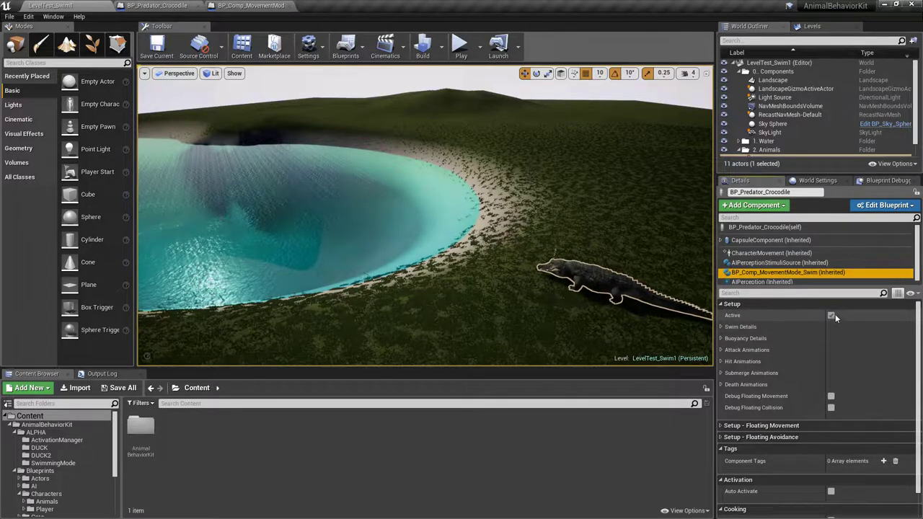
{"action": "left_click", "coordinate": [831, 315]}
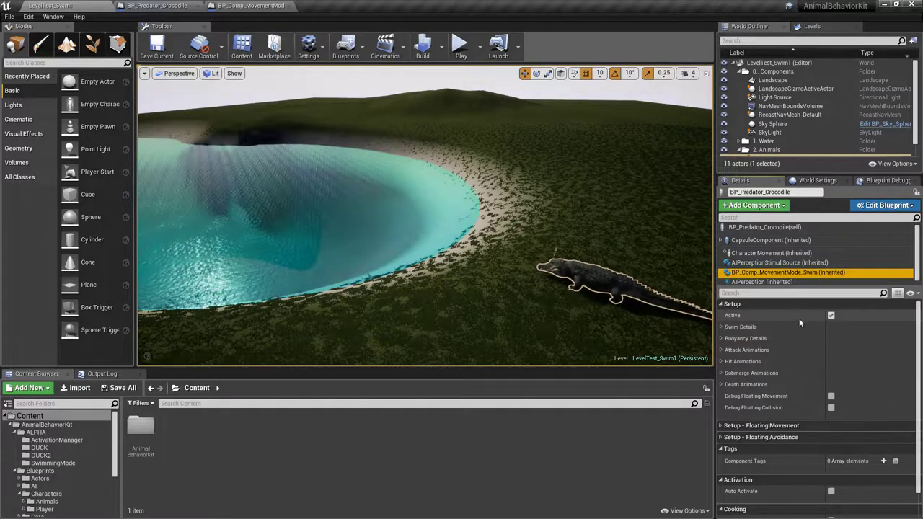
{"action": "left_click", "coordinate": [720, 327]}
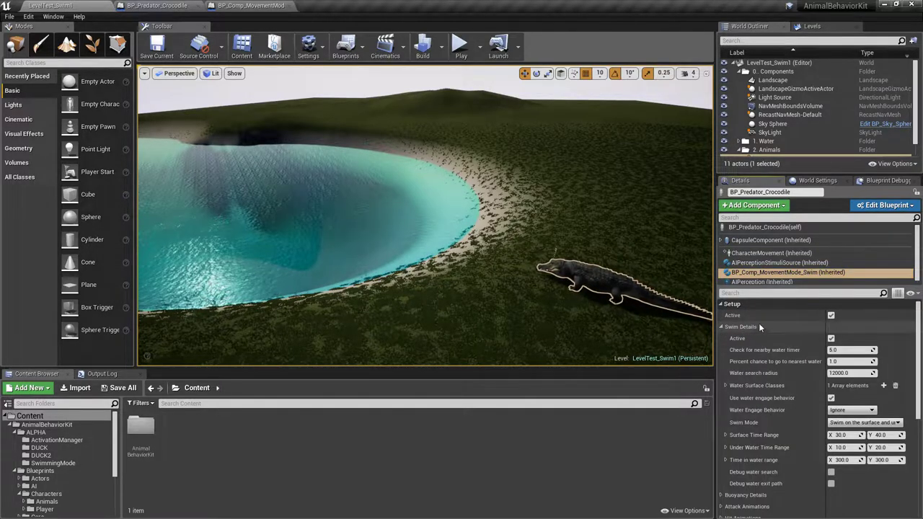
{"action": "scroll", "coordinate": [912, 327], "scroll_direction": "down", "scroll_amount": 1}
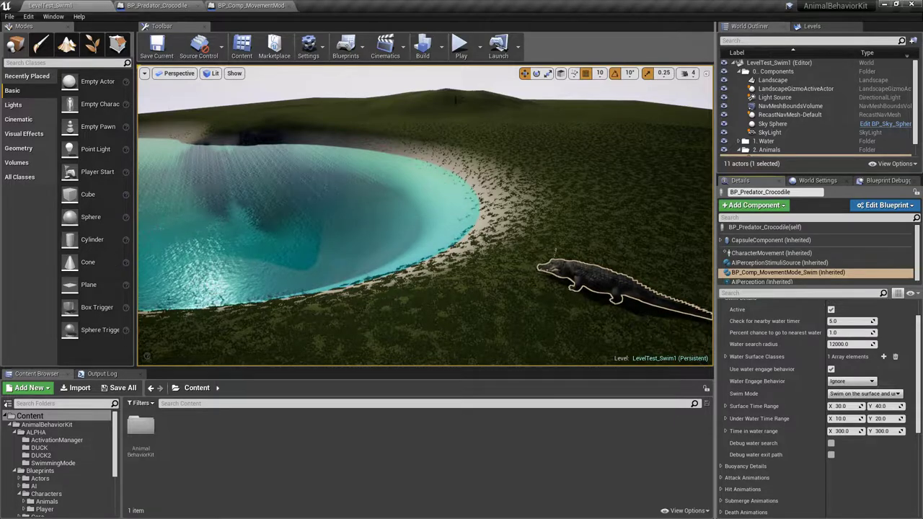
{"action": "left_click", "coordinate": [840, 320]}
{"action": "type", "text": "5"}
{"action": "key", "text": "Return"}
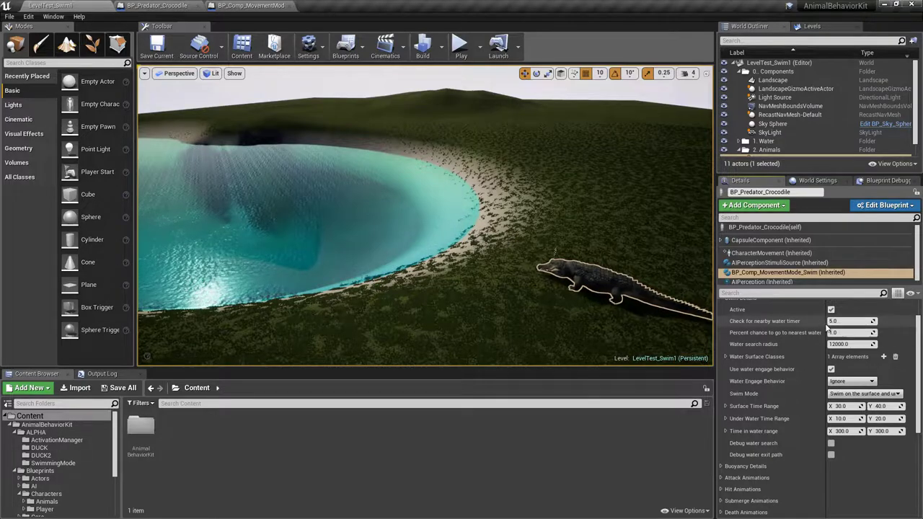
{"action": "key", "text": "Return"}
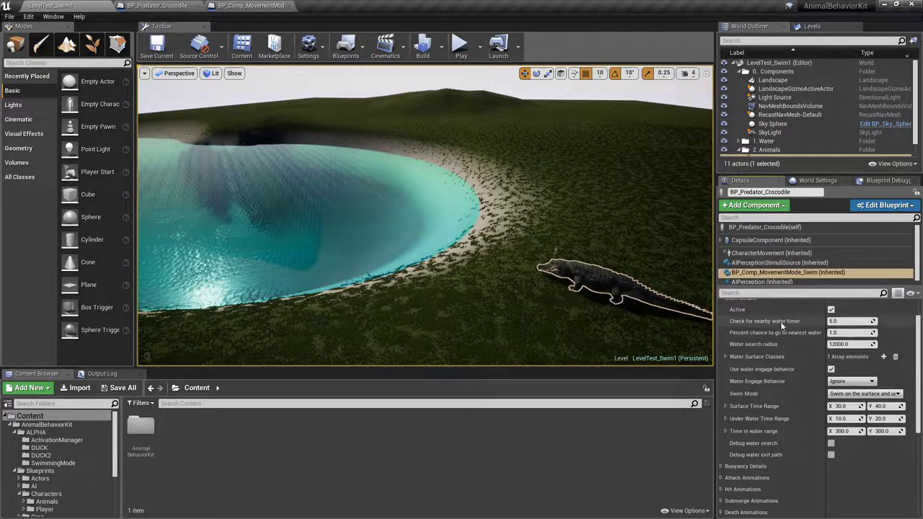
Inspect the class listed under Water Surface Classes, widening the value column to make its name readable
{"action": "left_click", "coordinate": [726, 356]}
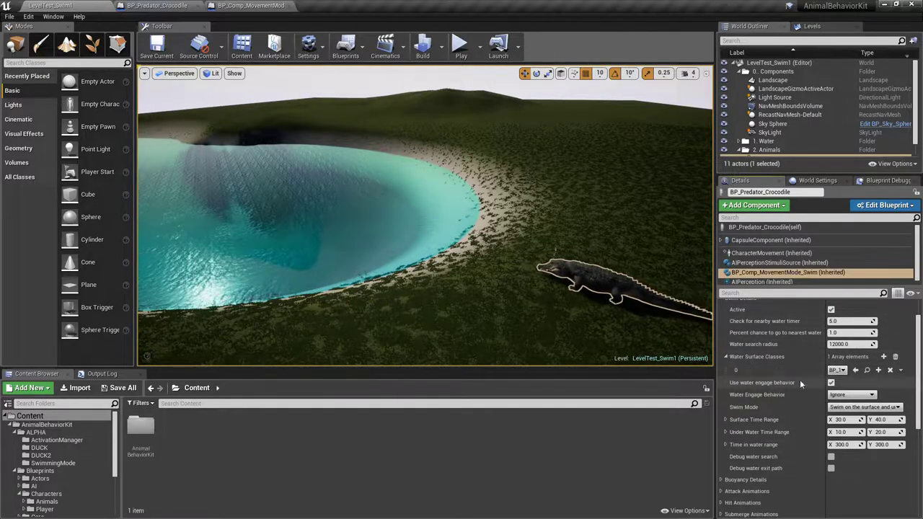
{"action": "left_click_drag", "start_coordinate": [825, 321], "coordinate": [797, 310]}
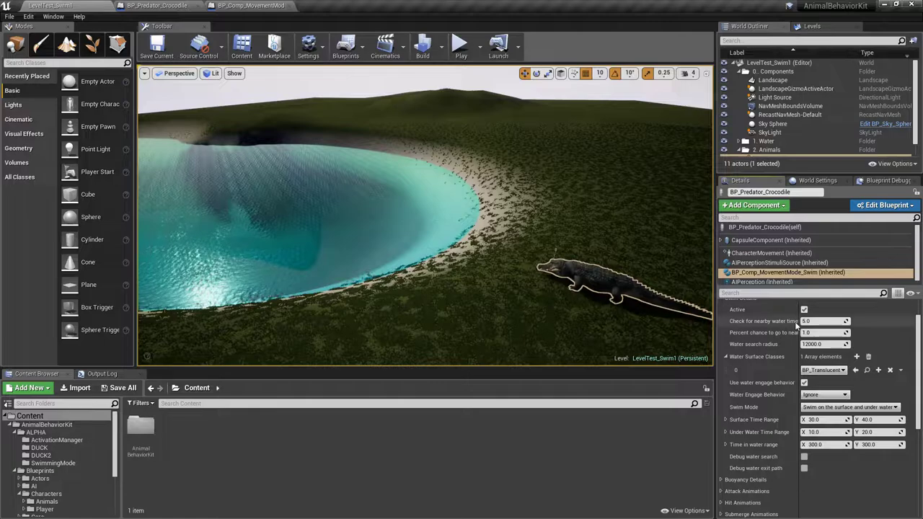
{"action": "left_click", "coordinate": [726, 356]}
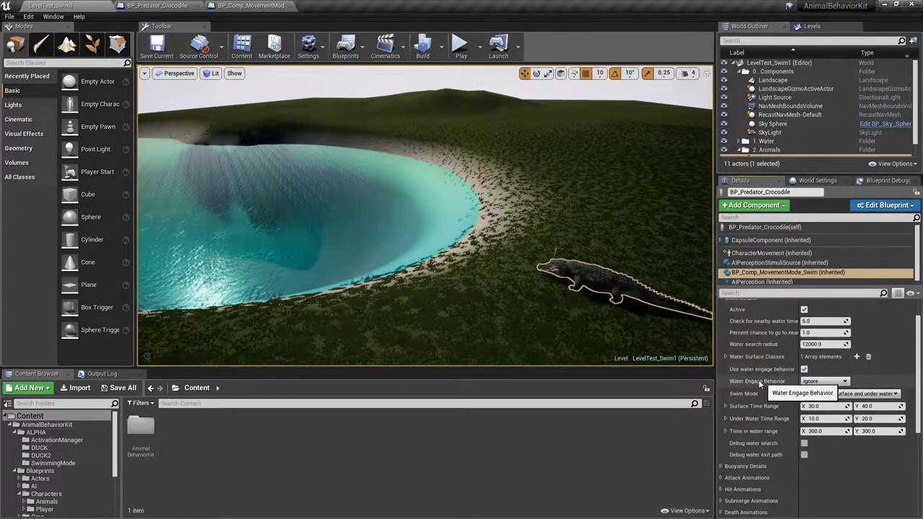
Examine the available Water Engage Behavior options, leaving Ignore selected
{"action": "left_click", "coordinate": [825, 381]}
{"action": "left_click", "coordinate": [838, 384]}
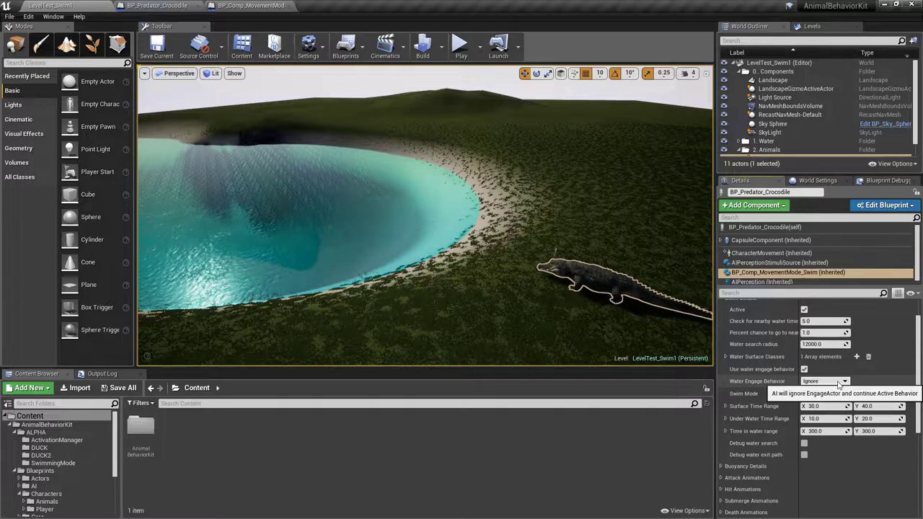
{"action": "left_click", "coordinate": [838, 384]}
{"action": "left_click", "coordinate": [837, 388]}
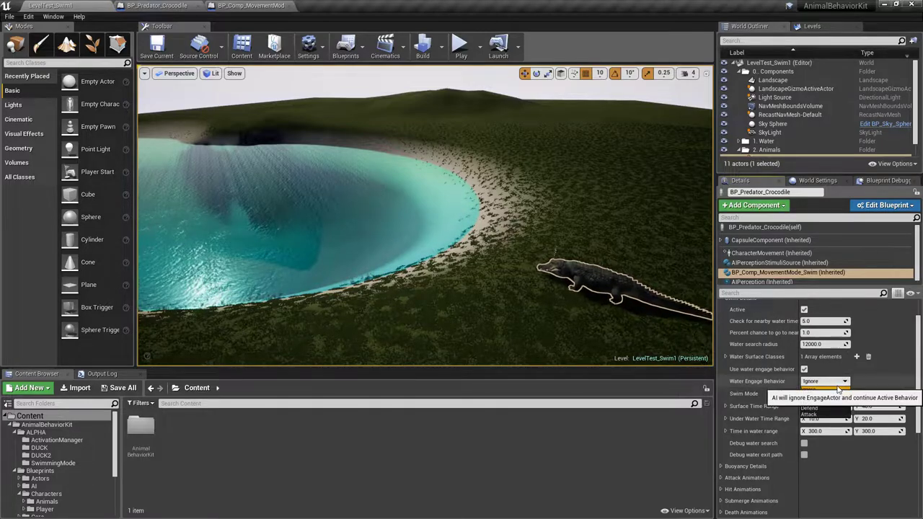
{"action": "left_click", "coordinate": [835, 382]}
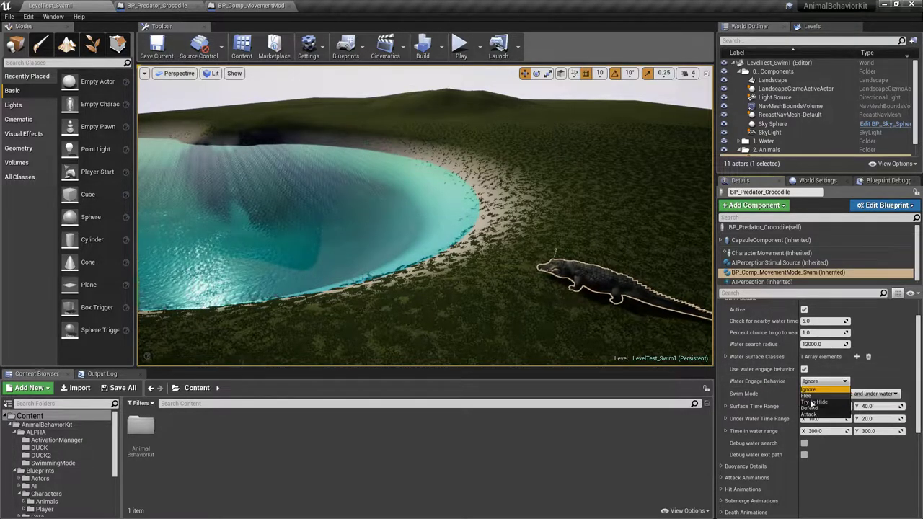
{"action": "left_click", "coordinate": [804, 382]}
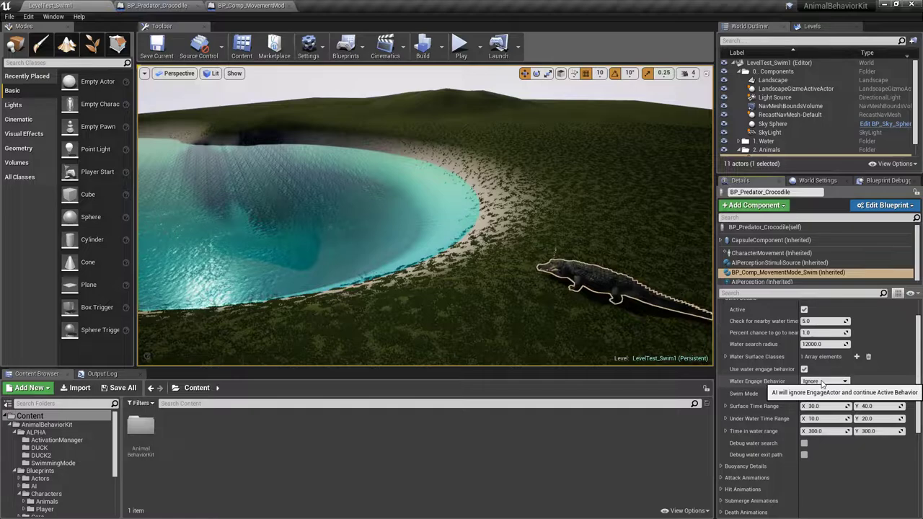
{"action": "left_click", "coordinate": [826, 381]}
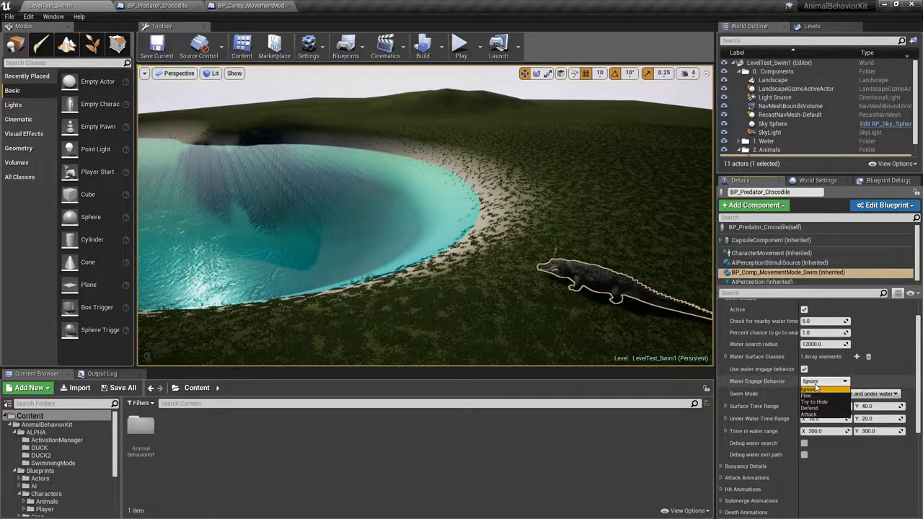
{"action": "left_click", "coordinate": [773, 385]}
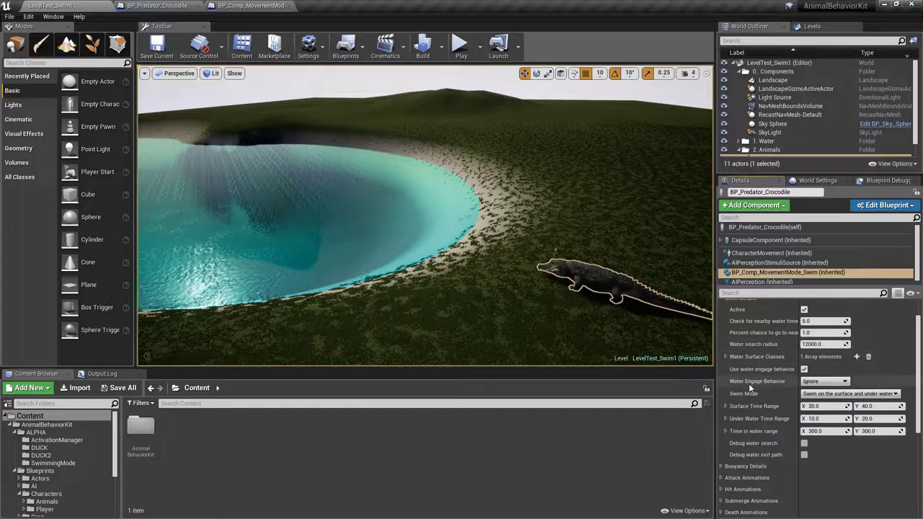
Examine the available Swim Mode options, leaving Swim on the surface and under water selected
{"action": "left_click", "coordinate": [896, 394]}
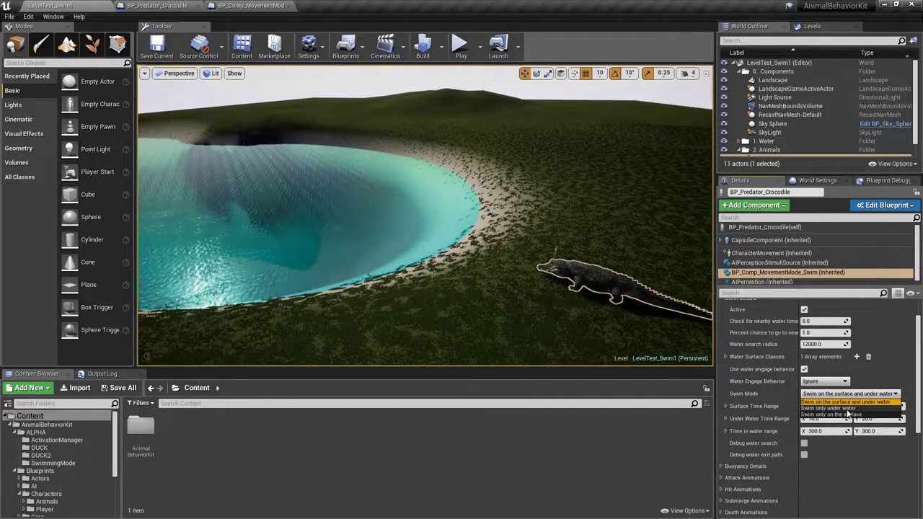
{"action": "left_click", "coordinate": [913, 390]}
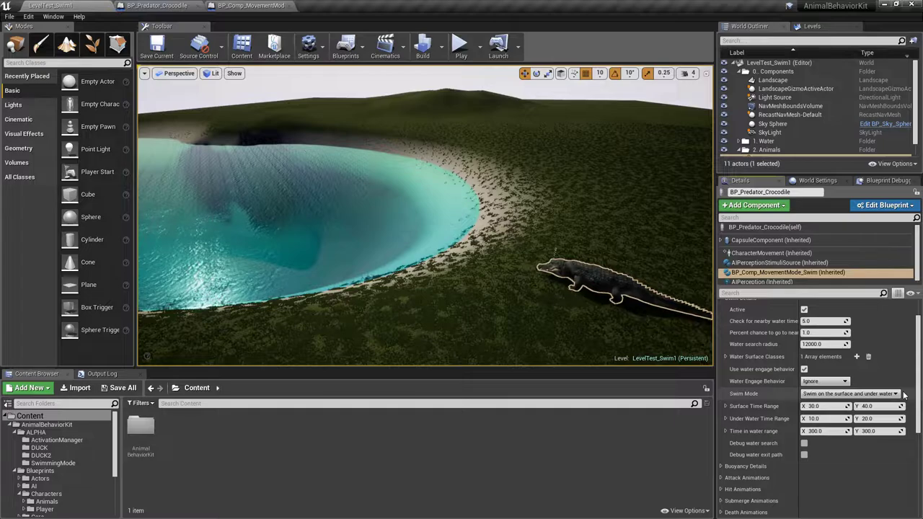
{"action": "left_click", "coordinate": [893, 393]}
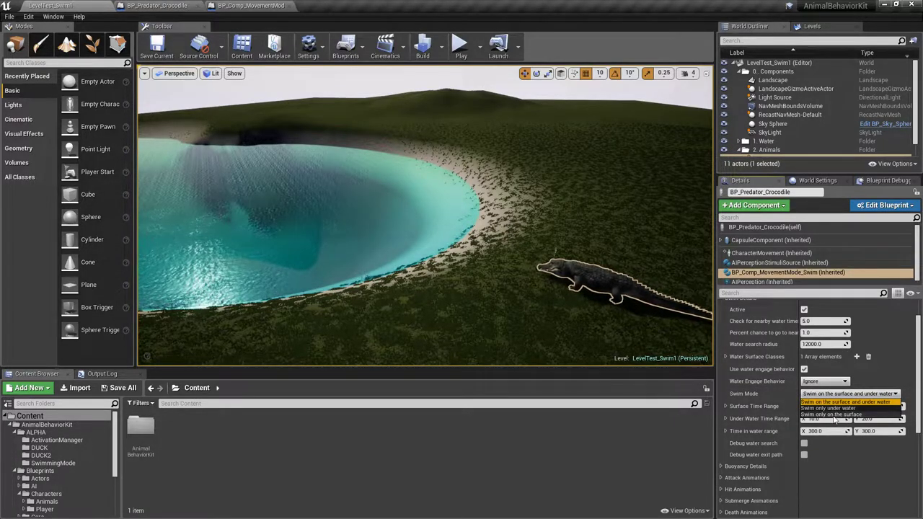
{"action": "left_click", "coordinate": [911, 387]}
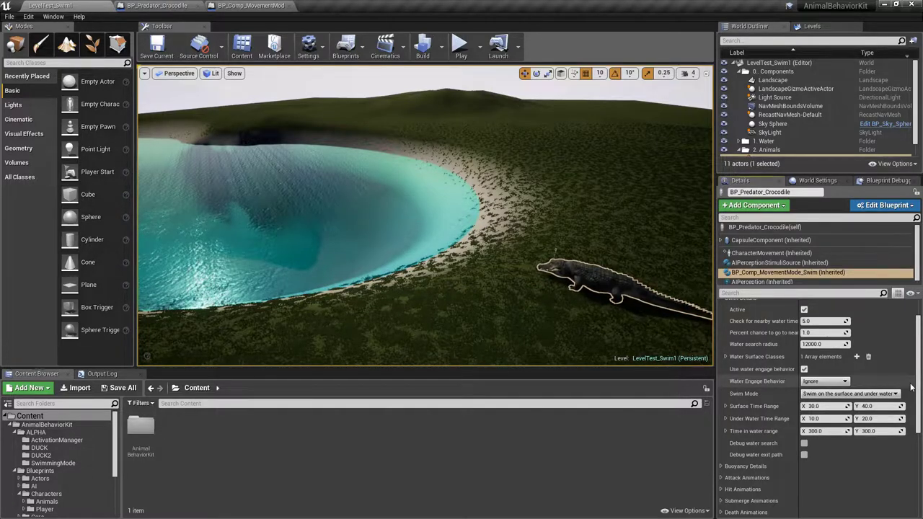
{"action": "left_click", "coordinate": [894, 393]}
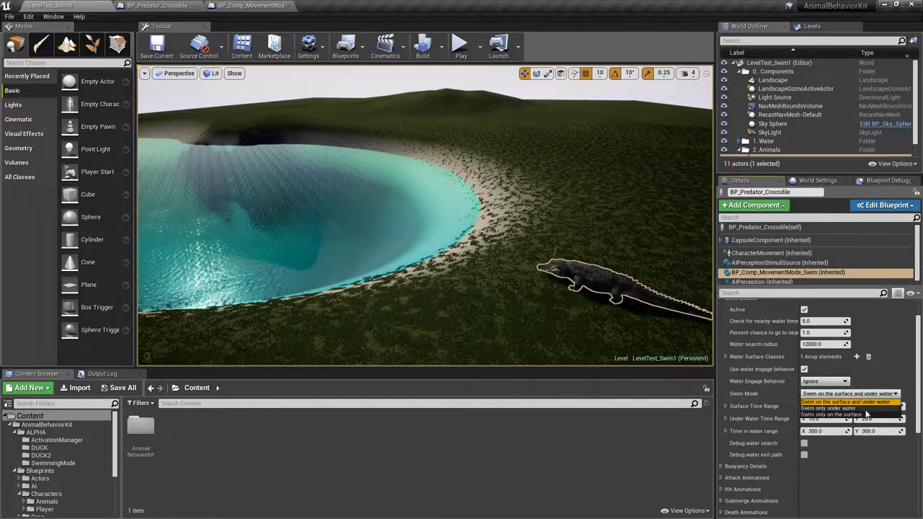
{"action": "left_click", "coordinate": [906, 385]}
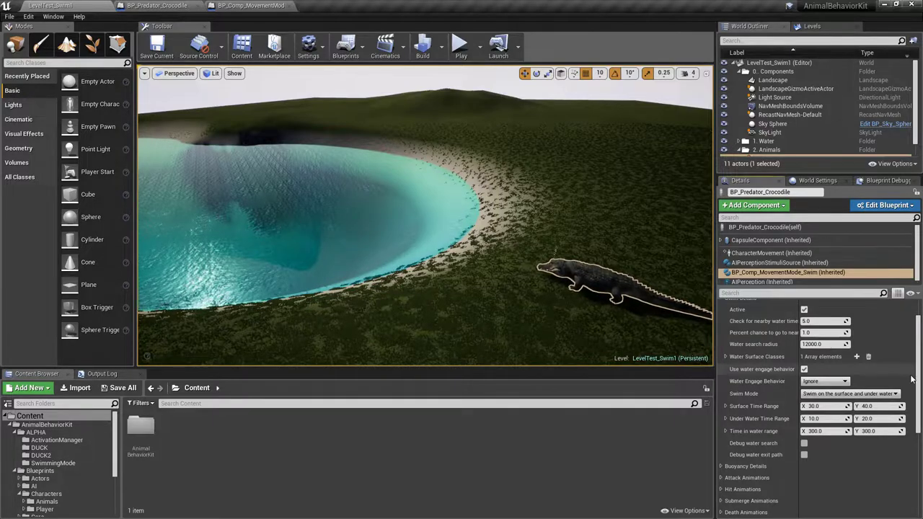
Review the crocodile's Surface Time Range, Under Water Time Range and Time in water range settings
{"action": "scroll", "coordinate": [814, 404], "scroll_direction": "down", "scroll_amount": 3}
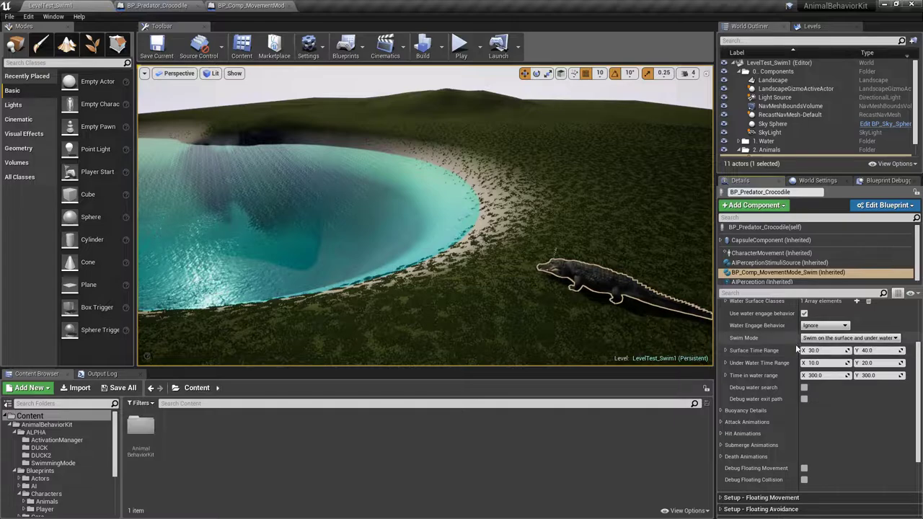
{"action": "mouse_move", "coordinate": [731, 350]}
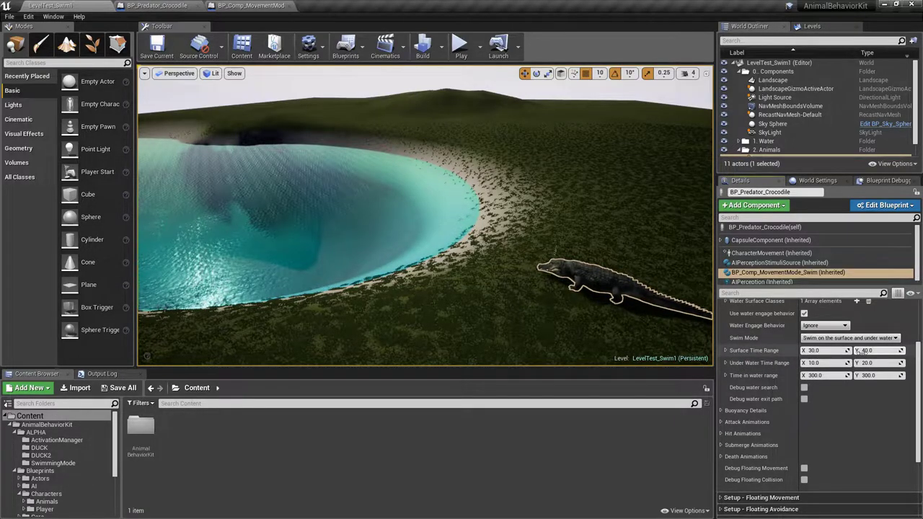
{"action": "mouse_move", "coordinate": [771, 365]}
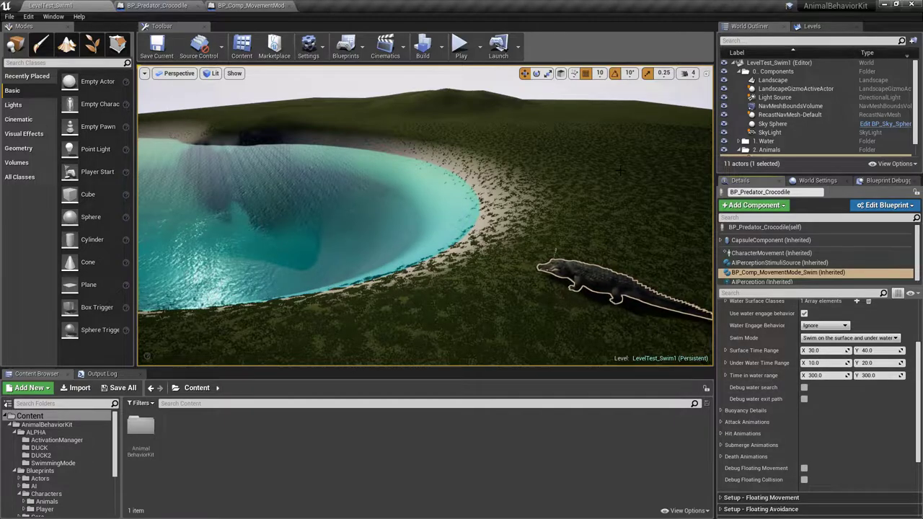
{"action": "left_click", "coordinate": [741, 277]}
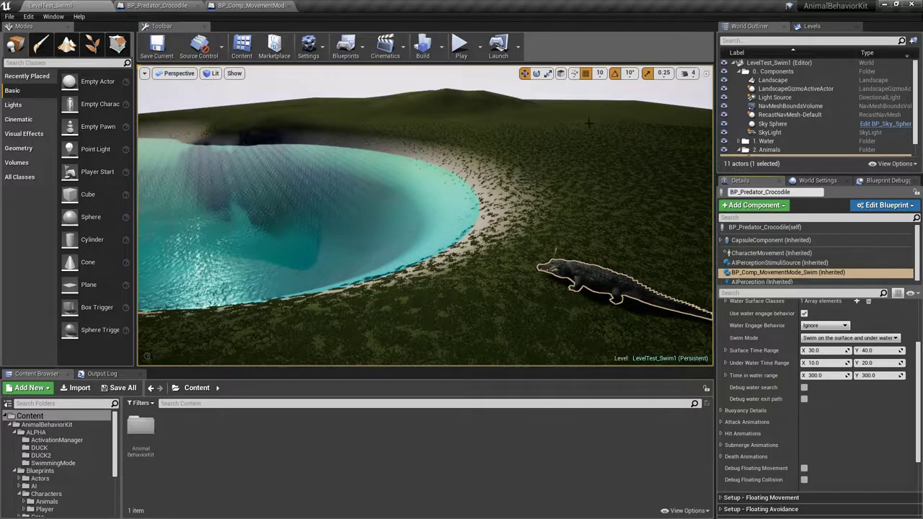
{"action": "scroll", "coordinate": [808, 351], "scroll_direction": "up", "scroll_amount": 3}
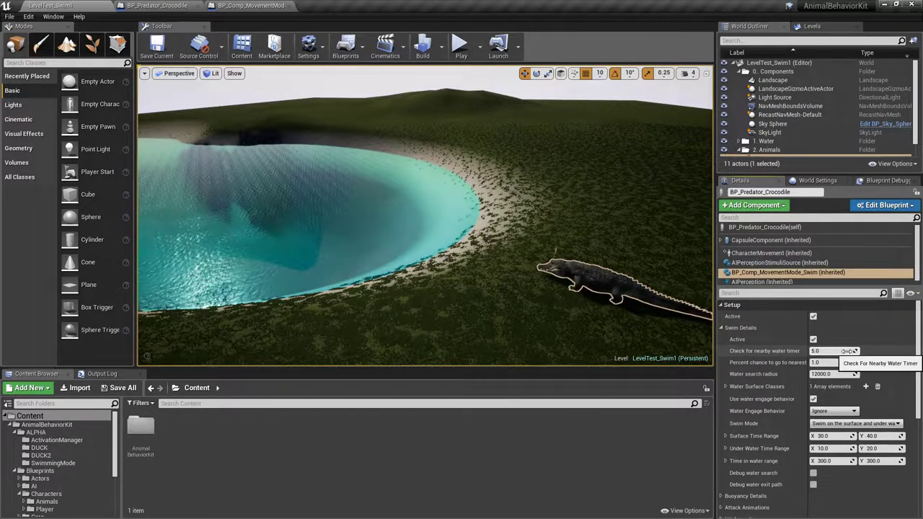
Collapse Swim Details and select the BP_Predator_Crocodile actor itself to show its main settings
{"action": "left_click_drag", "start_coordinate": [808, 328], "coordinate": [801, 328]}
{"action": "left_click", "coordinate": [721, 328]}
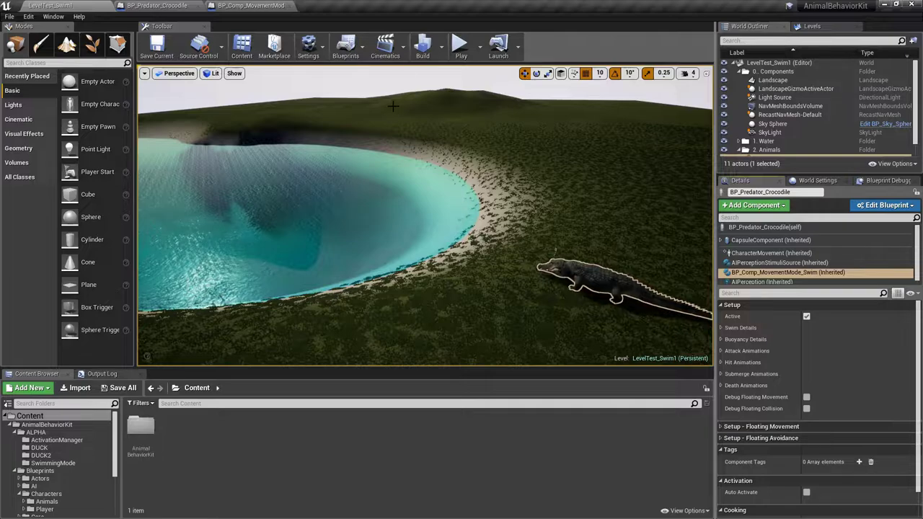
{"action": "left_click", "coordinate": [764, 228]}
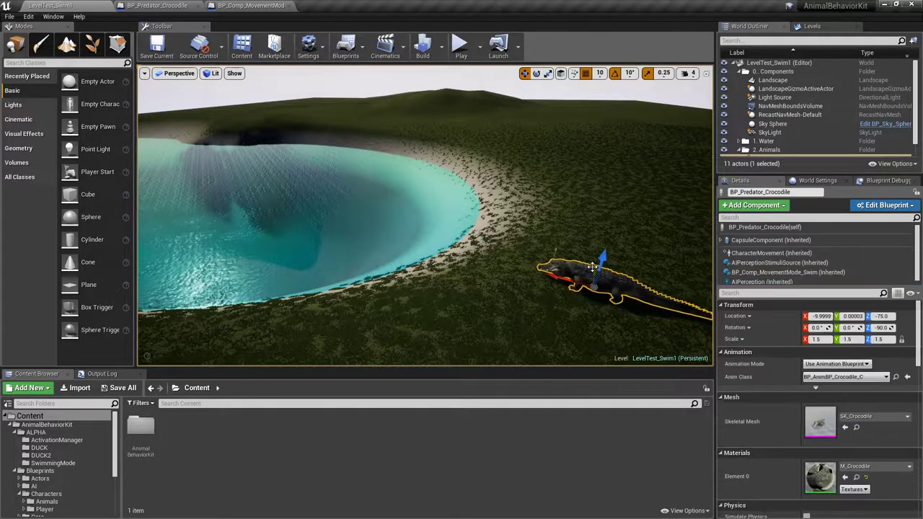
{"action": "left_click", "coordinate": [764, 229]}
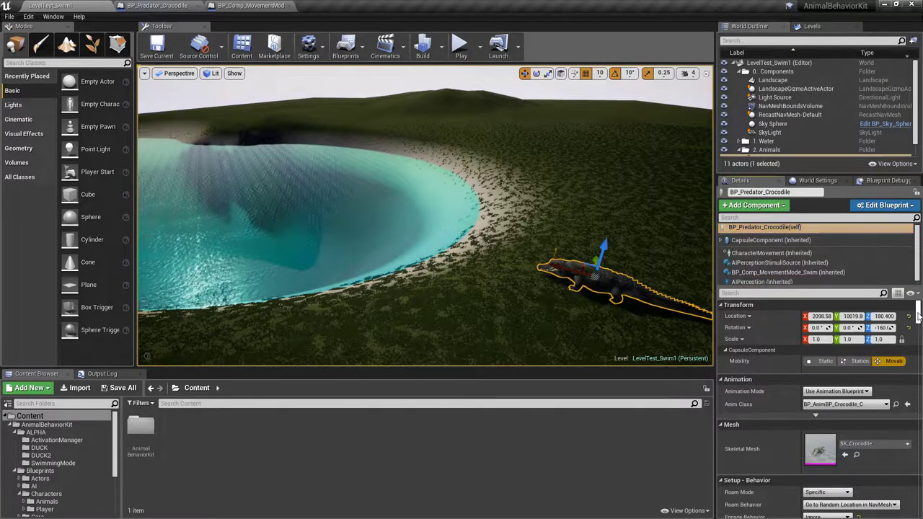
Show the crocodile's Setup - Behavior settings, and start a full-screen play test of the level
{"action": "scroll", "coordinate": [918, 315], "scroll_direction": "down", "scroll_amount": 5}
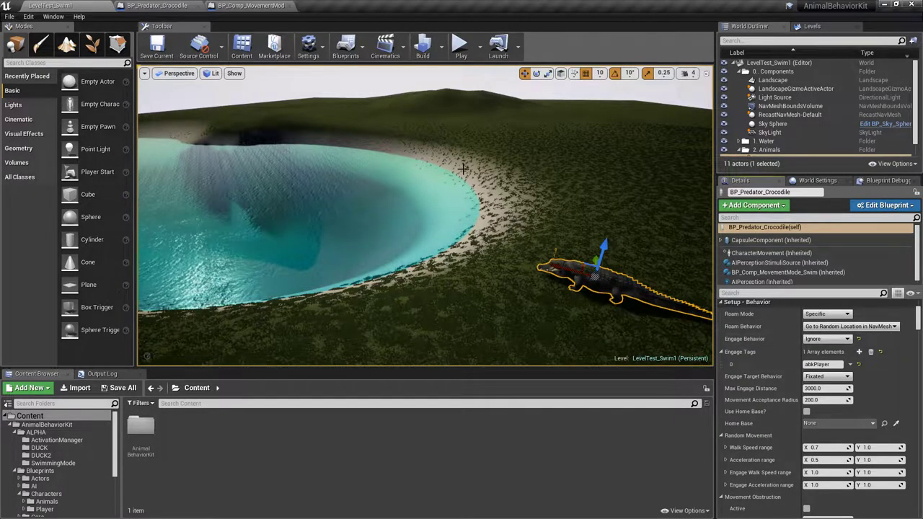
{"action": "left_click", "coordinate": [461, 47]}
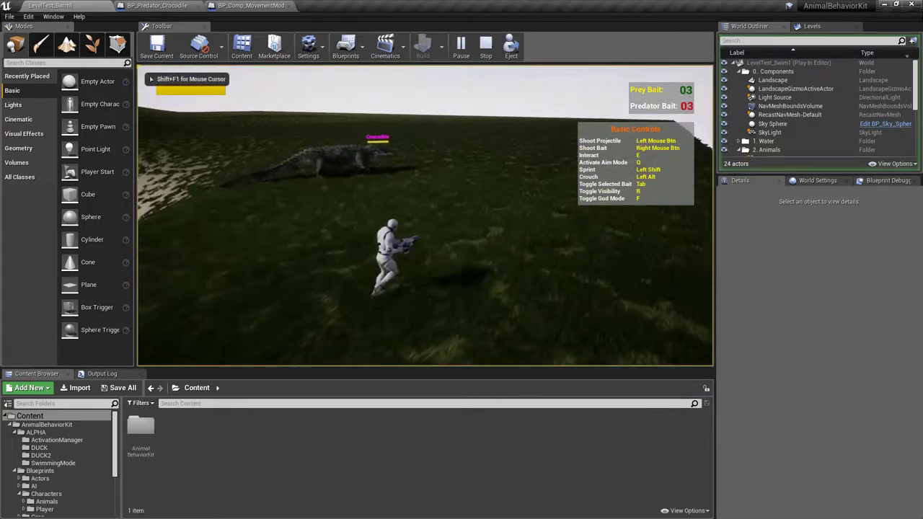
{"action": "key", "text": "F11"}
Move the player around the crocodile on the grass to observe its roaming behavior on land
{"action": "key", "text": "w"}
{"action": "key", "text": "d"}
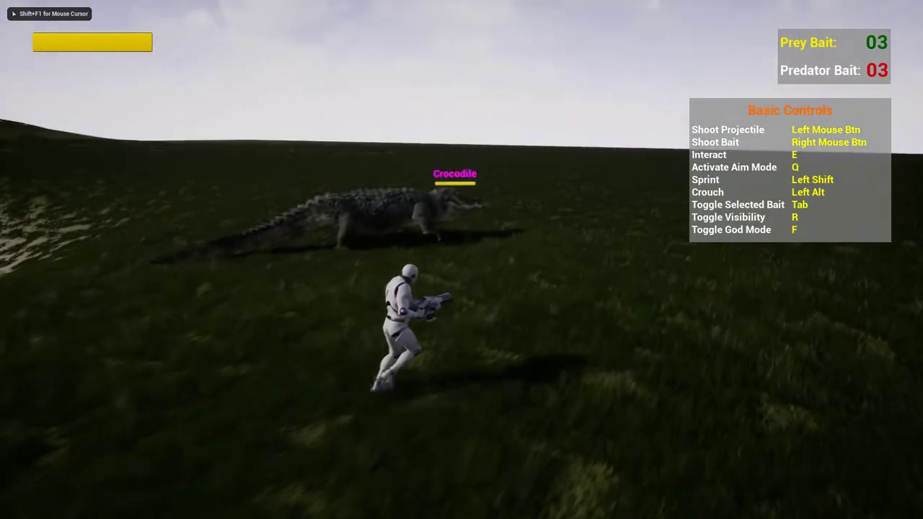
{"action": "key", "text": "s"}
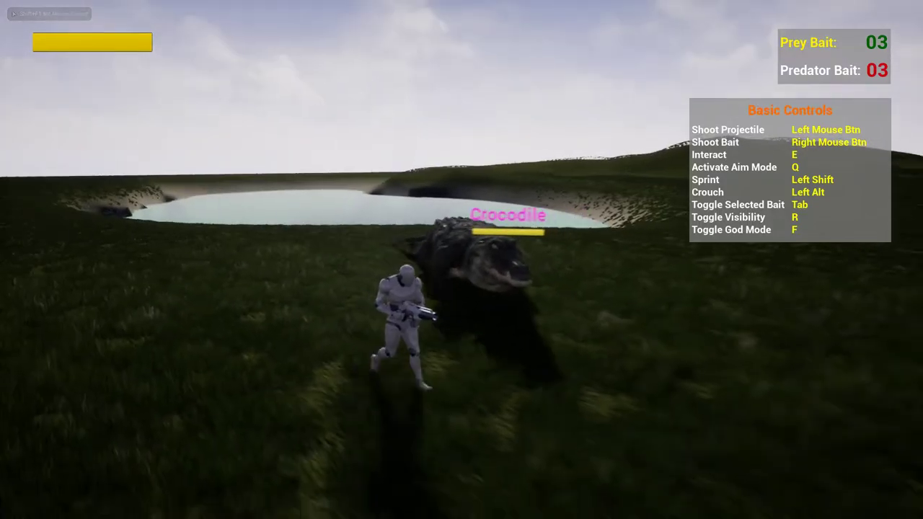
{"action": "key", "text": "d"}
{"action": "key", "text": "s"}
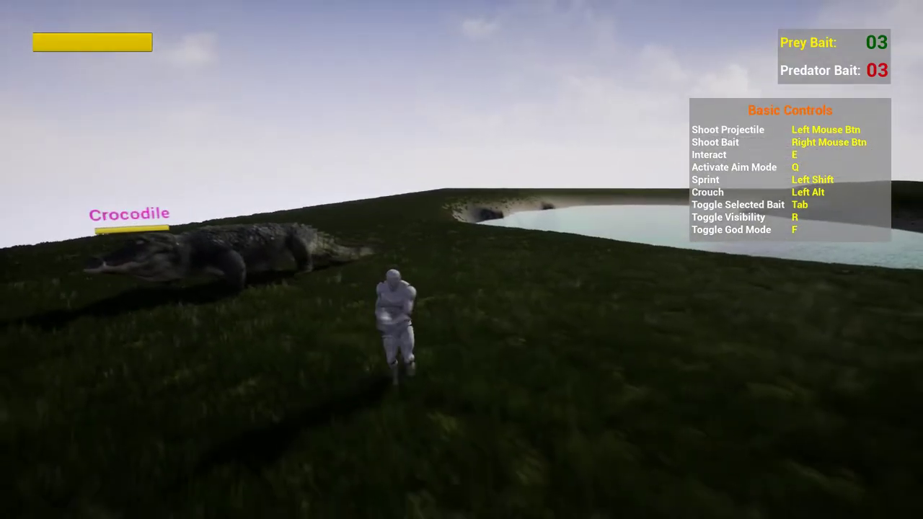
{"action": "key", "text": "a"}
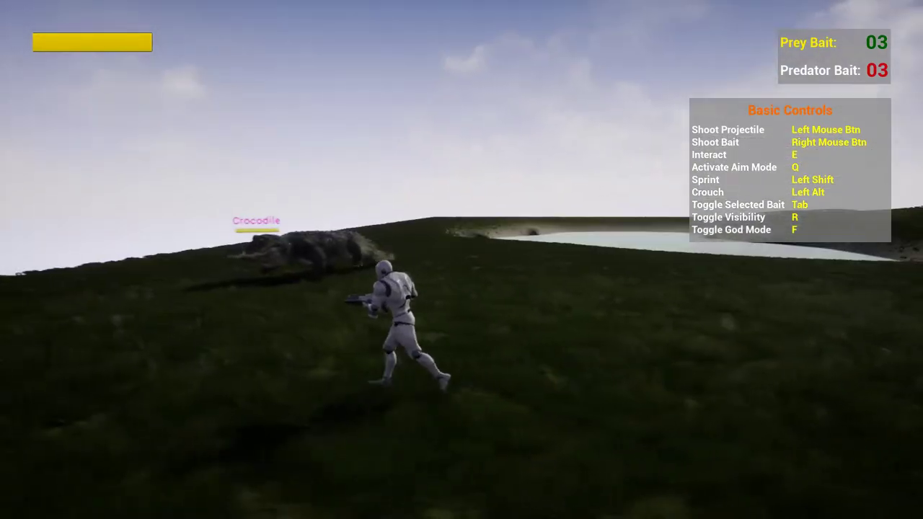
{"action": "key", "text": "w"}
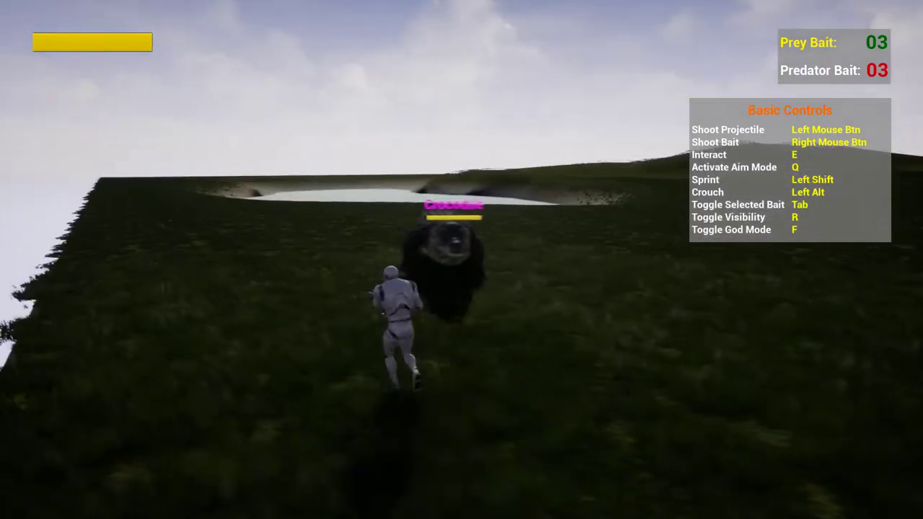
{"action": "key", "text": "a"}
{"action": "key", "text": "w"}
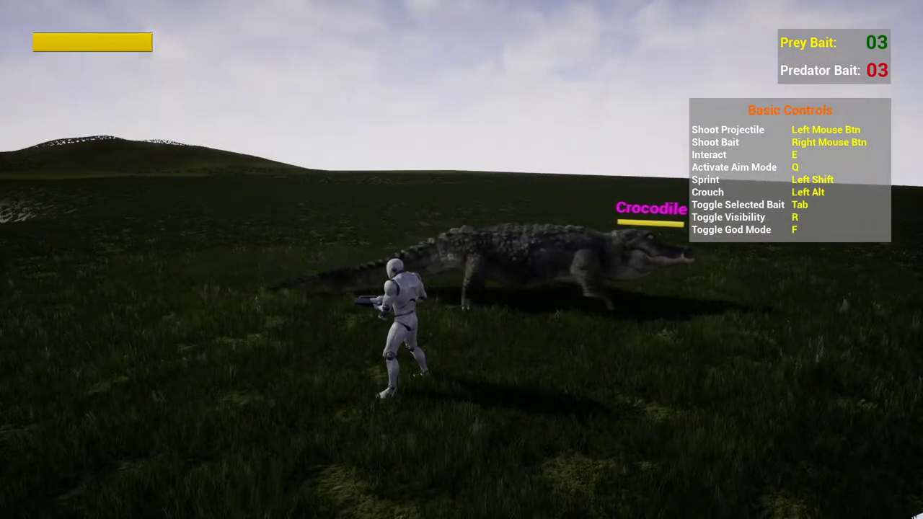
{"action": "key", "text": "d"}
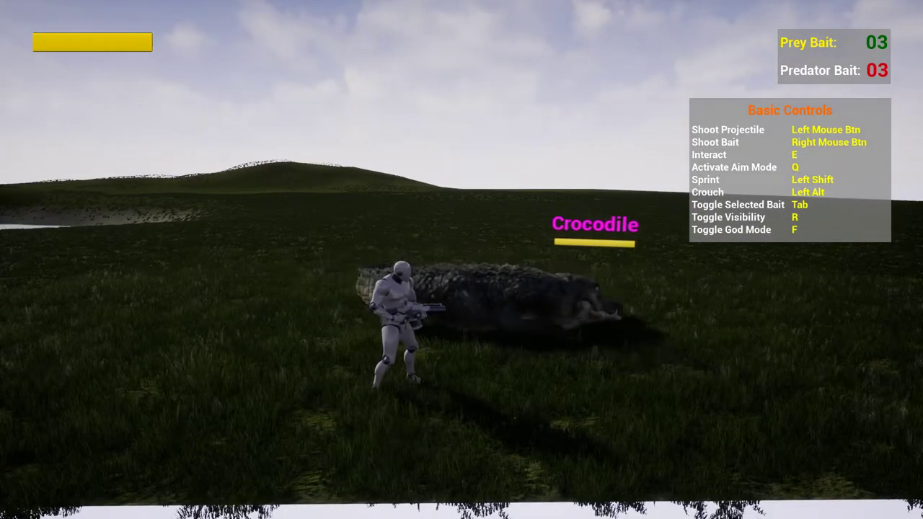
{"action": "key", "text": "d"}
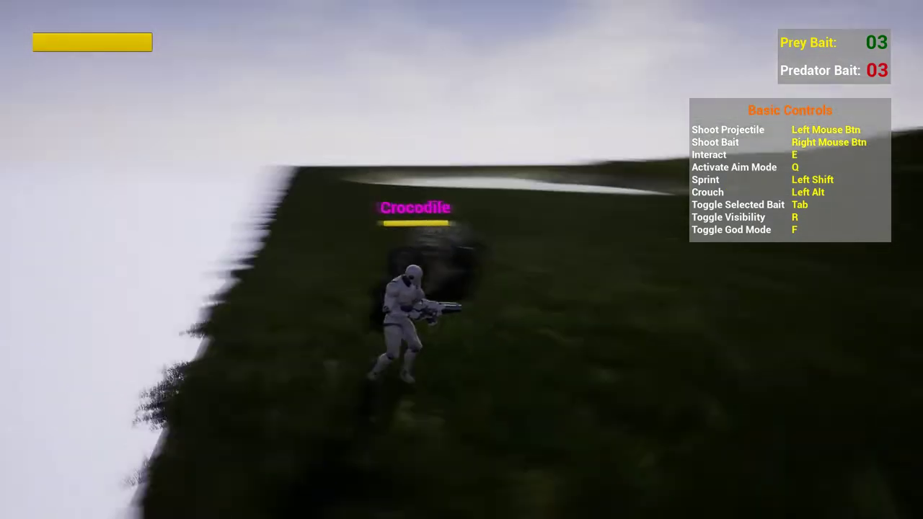
Keep the player near the crocodile and follow it across the grass back to the pond
{"action": "key", "text": "s"}
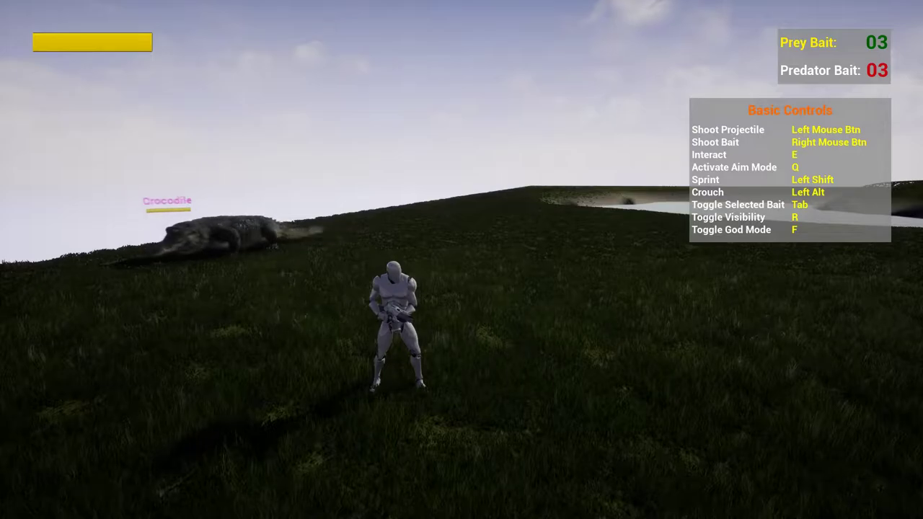
{"action": "key", "text": "w"}
{"action": "key", "text": "d"}
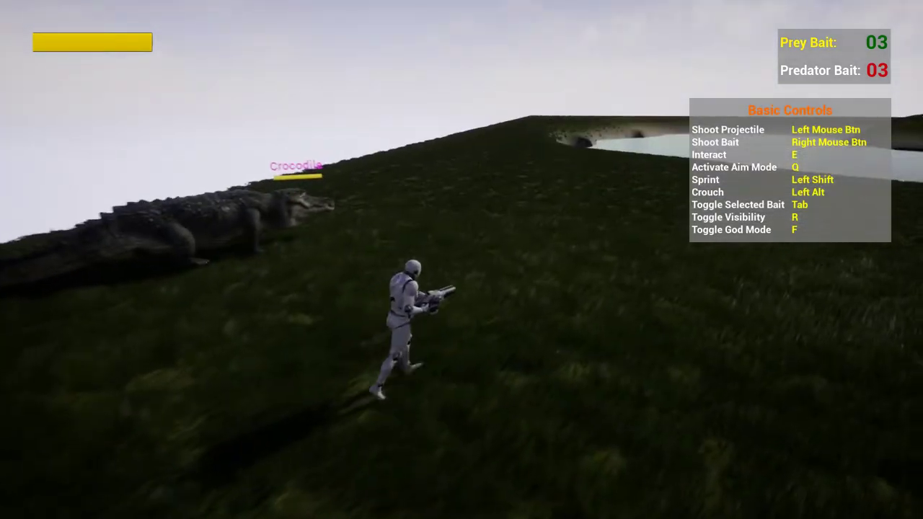
{"action": "key", "text": "w"}
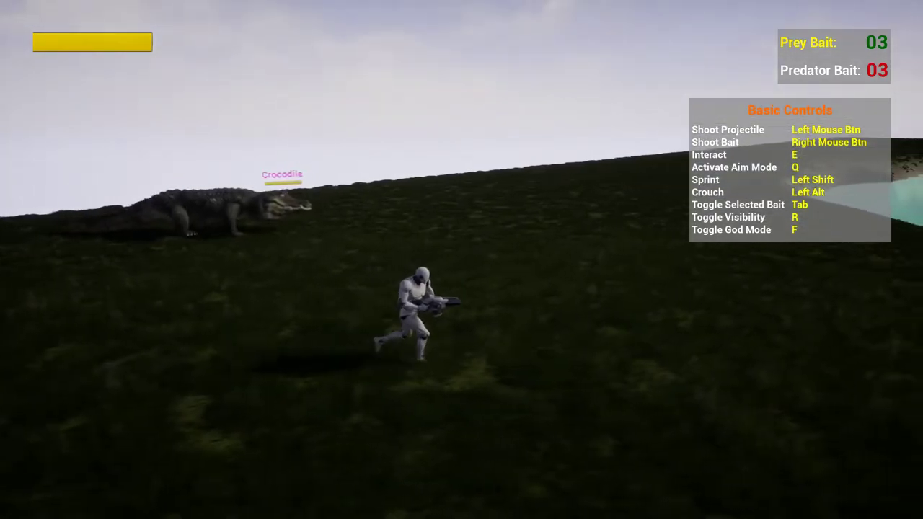
{"action": "key", "text": "w"}
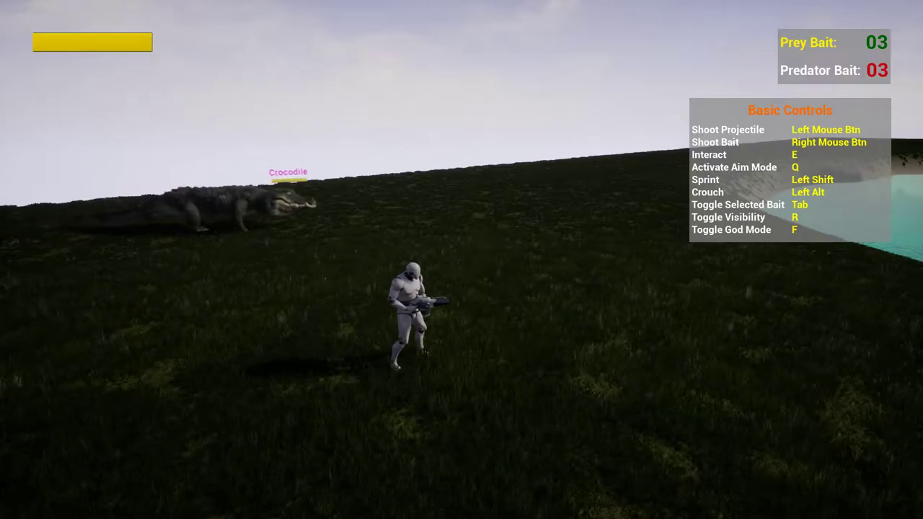
{"action": "key", "text": "w"}
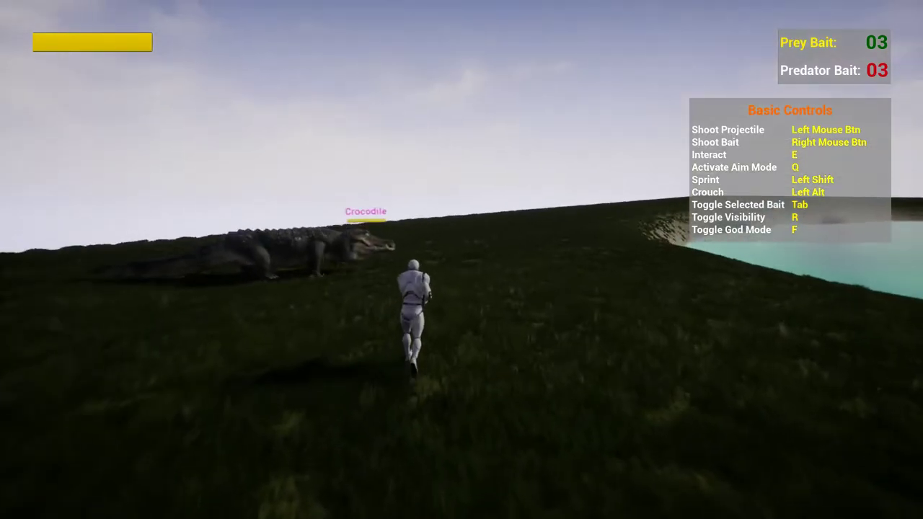
{"action": "key", "text": "w"}
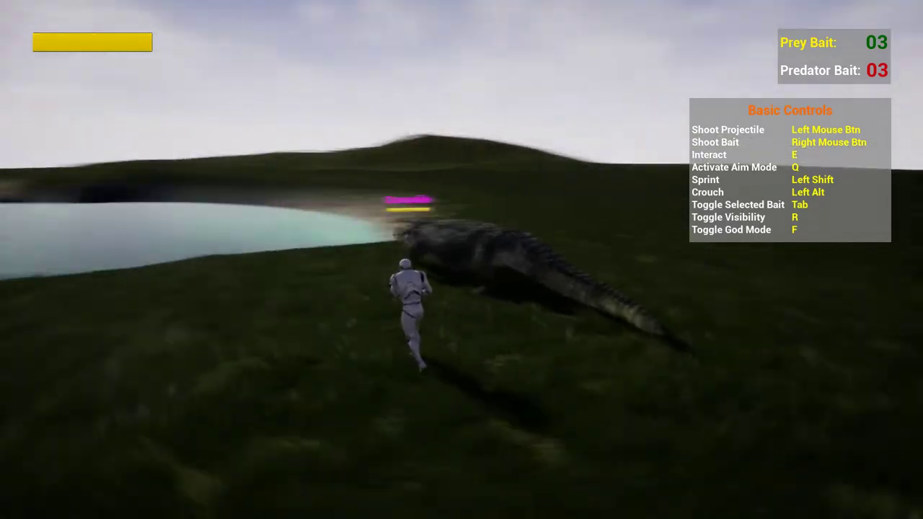
Lead the player down the bank into the pond to watch the crocodile enter the water
{"action": "key", "text": "a"}
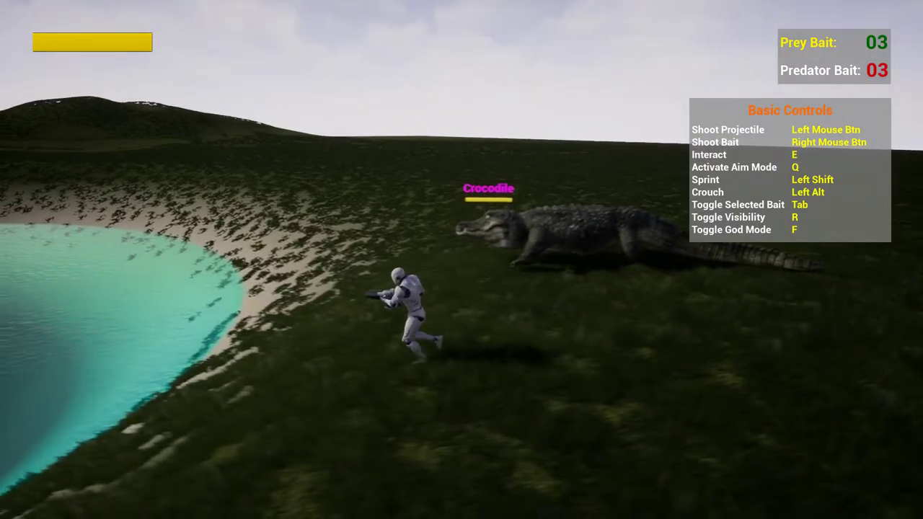
{"action": "key", "text": "w"}
{"action": "key", "text": "s"}
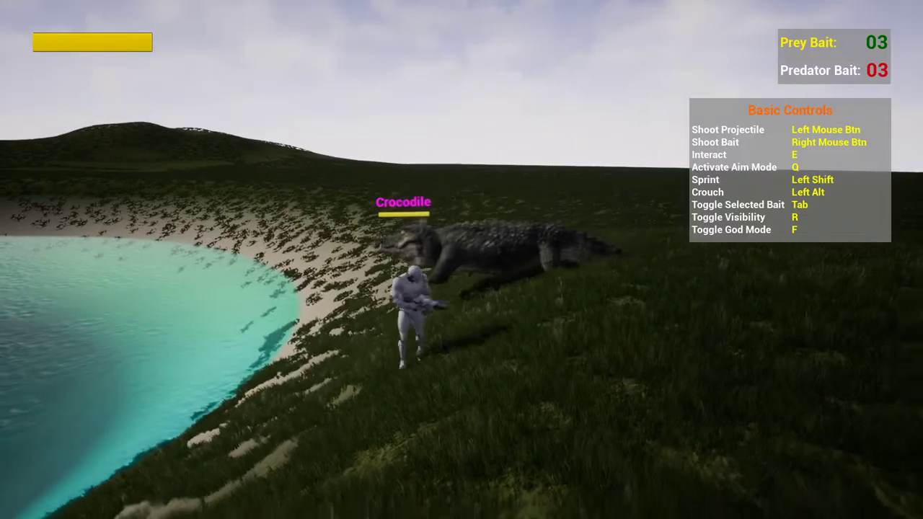
{"action": "key", "text": "a"}
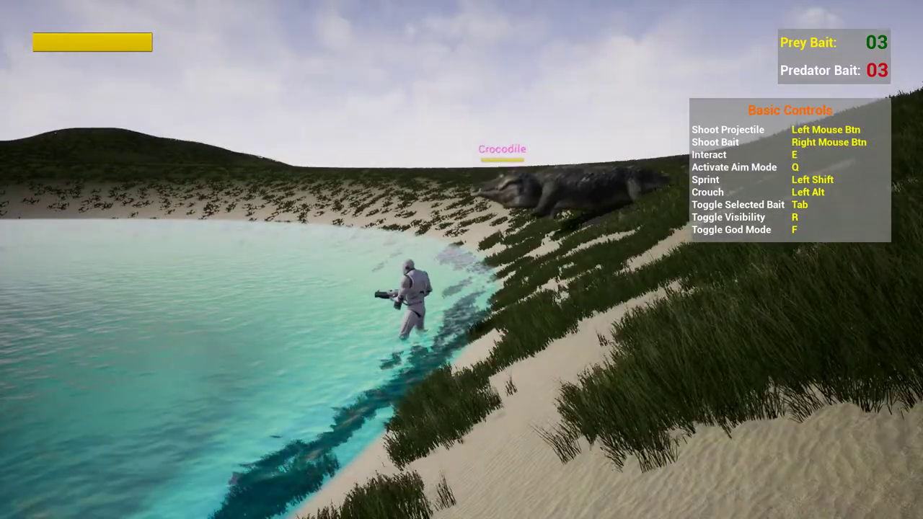
{"action": "key", "text": "w"}
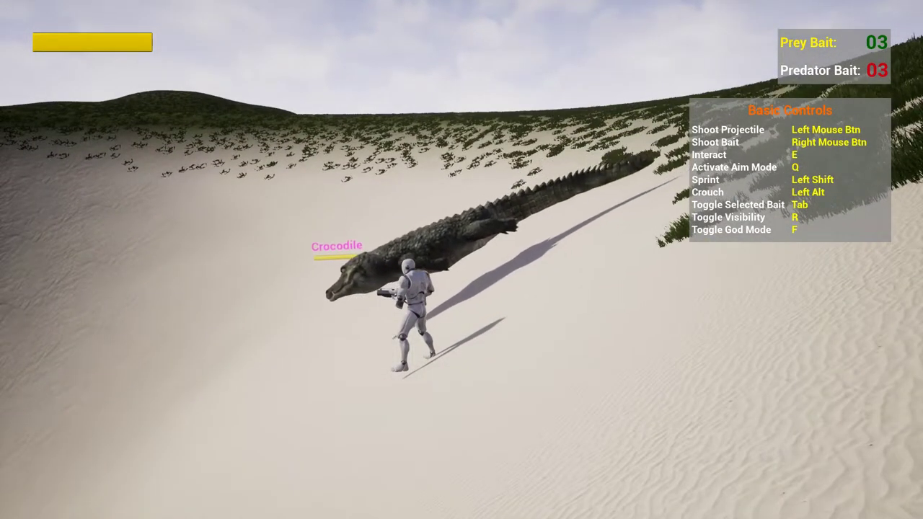
Move the player along the pond bed and shallows to watch the crocodile swim from below and at the surface
{"action": "key", "text": "a"}
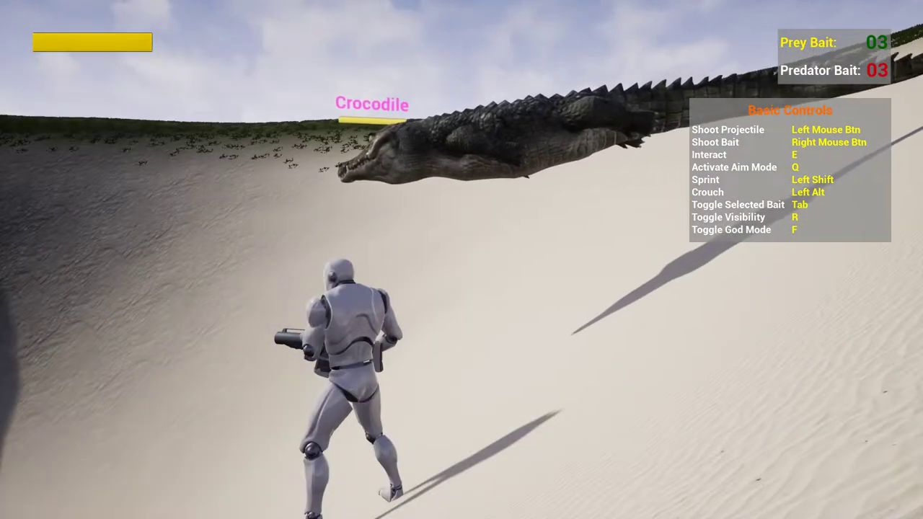
{"action": "key", "text": "a"}
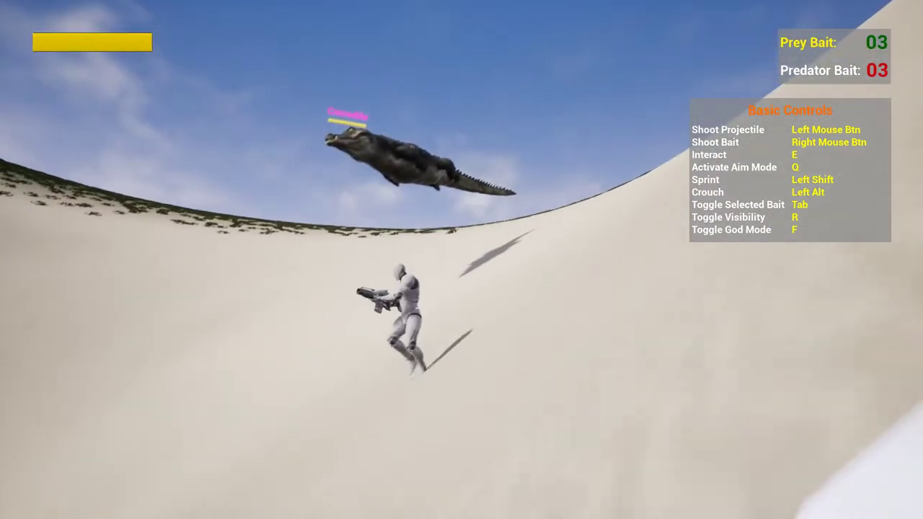
{"action": "key", "text": "w"}
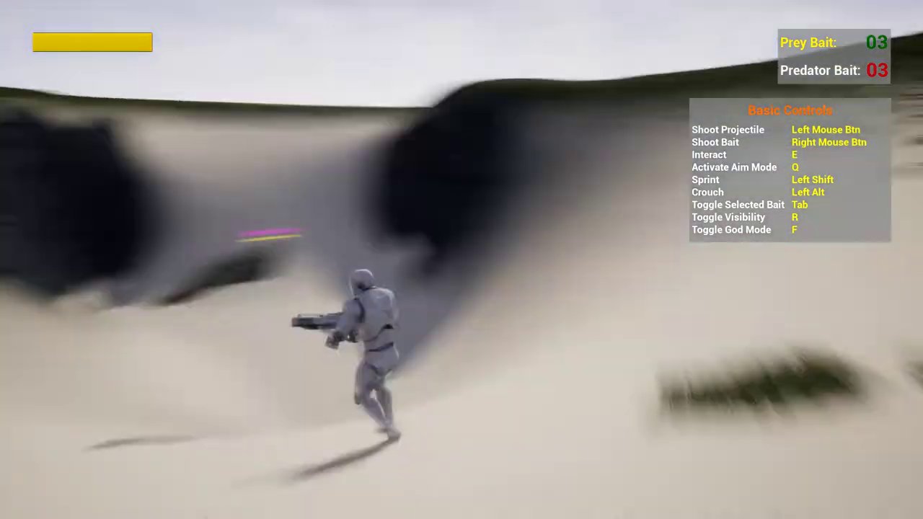
{"action": "key", "text": "w"}
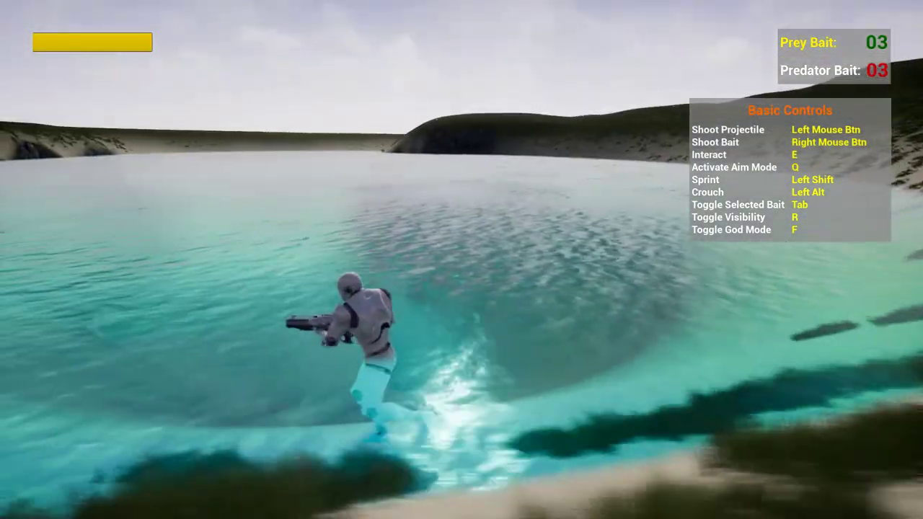
{"action": "key", "text": "w"}
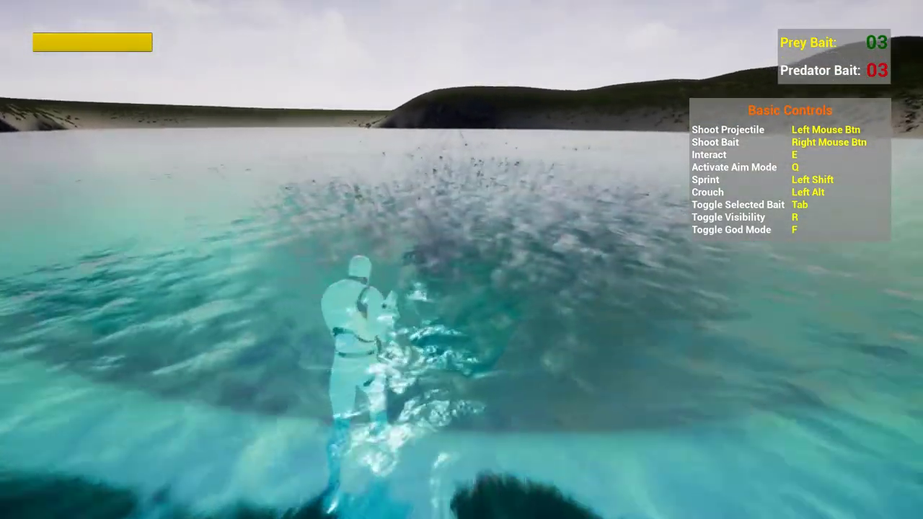
Activate aim mode and observe the swimming crocodile from under water and from the pond's shore
{"action": "key", "text": "q"}
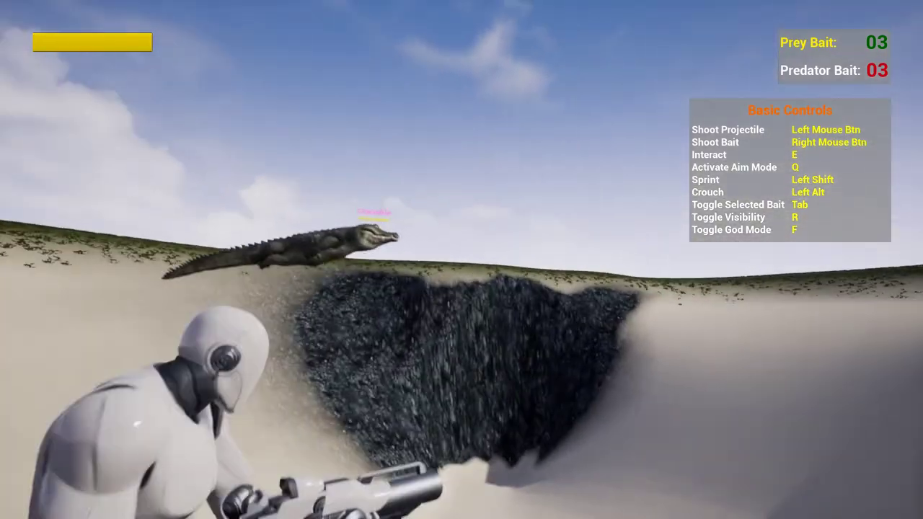
{"action": "key", "text": "s"}
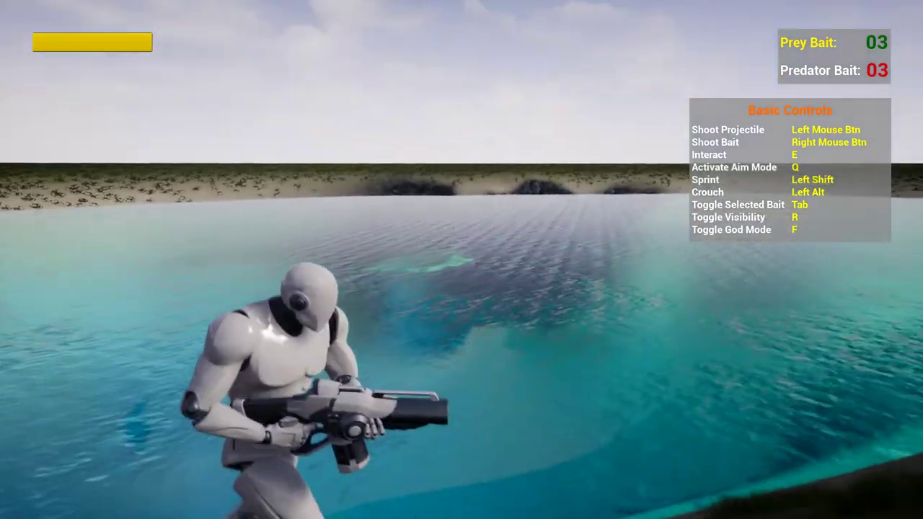
{"action": "key", "text": "d"}
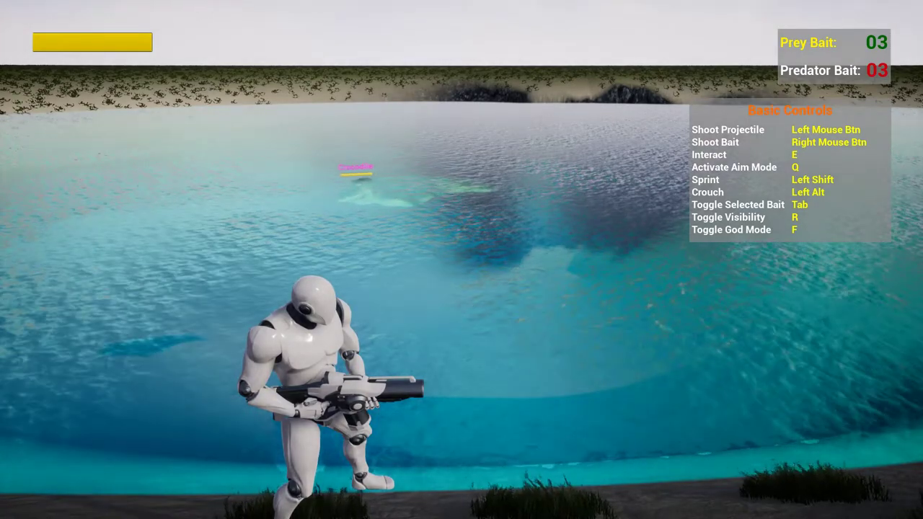
{"action": "key", "text": "a"}
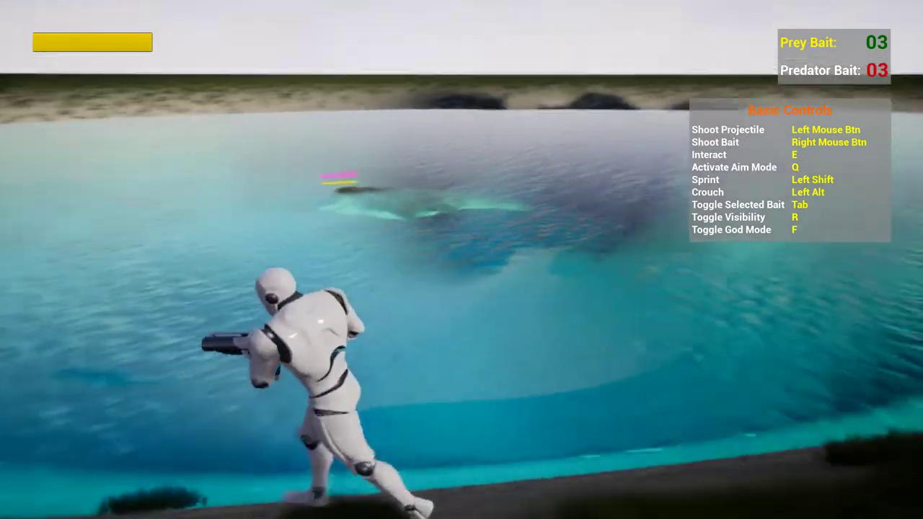
{"action": "key", "text": "a"}
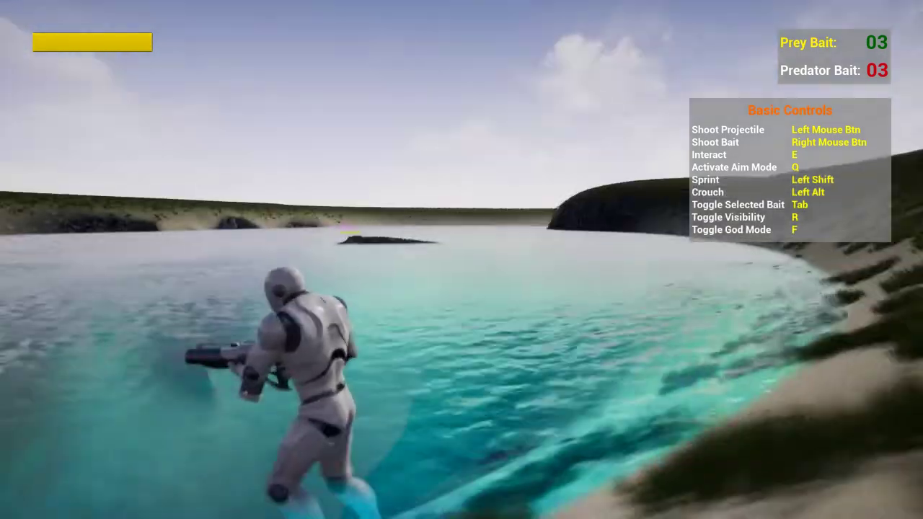
Take the player back under water to observe the crocodile from below, and return toward the bank
{"action": "key", "text": "w"}
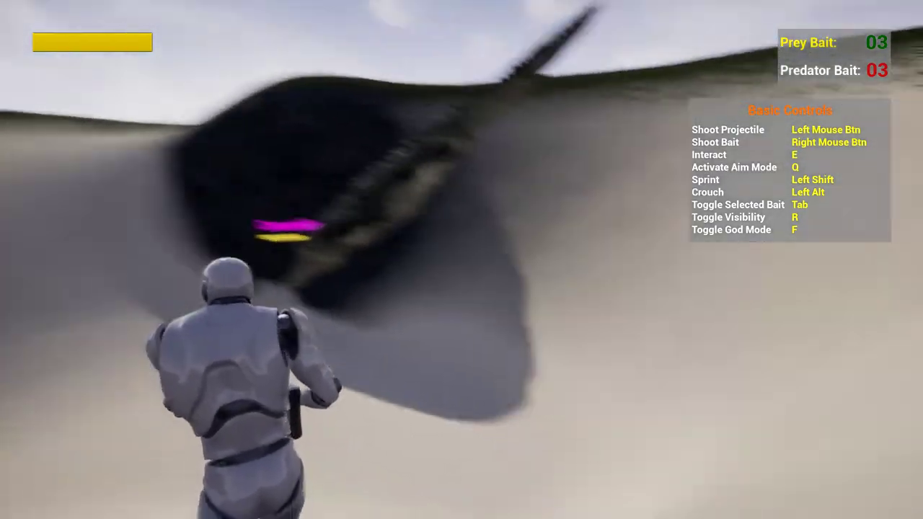
{"action": "key", "text": "s"}
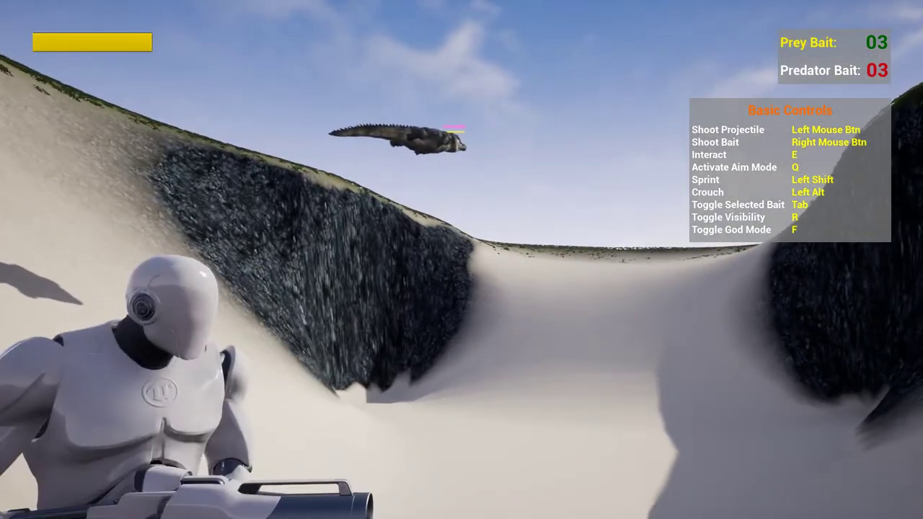
{"action": "key", "text": "w"}
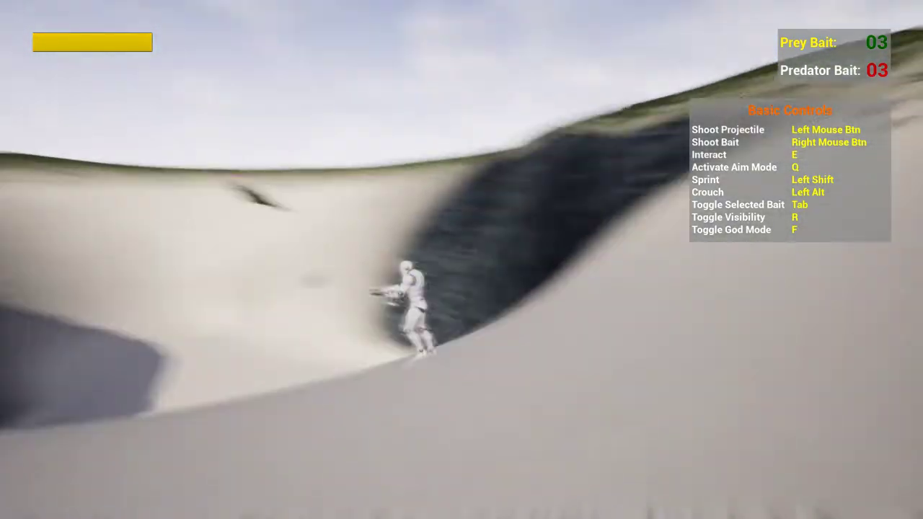
{"action": "key", "text": "s"}
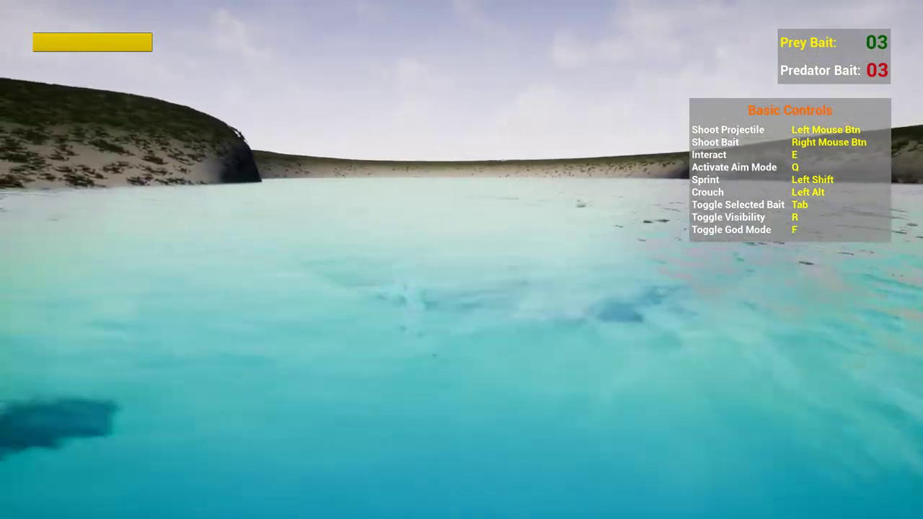
{"action": "key", "text": "w"}
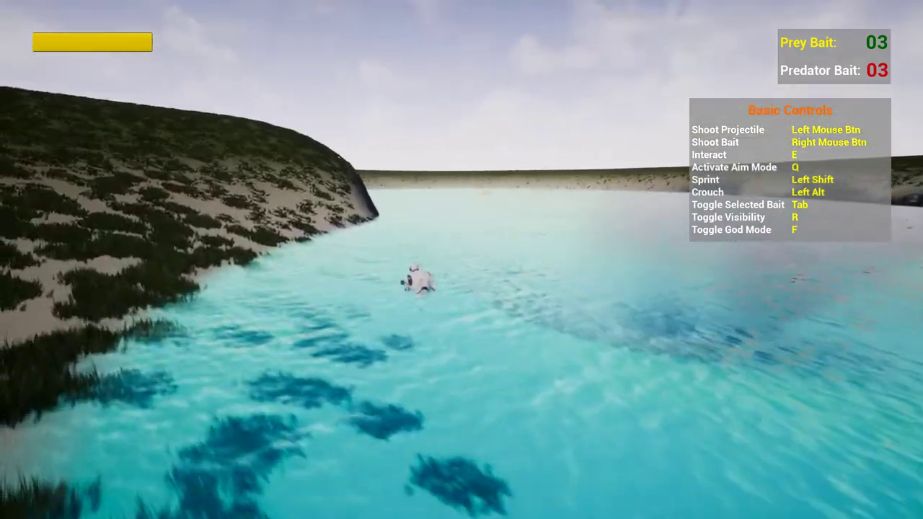
Run the player over the grassy bank and down to the pond bed to view the swimming crocodile from below
{"action": "key", "text": "w"}
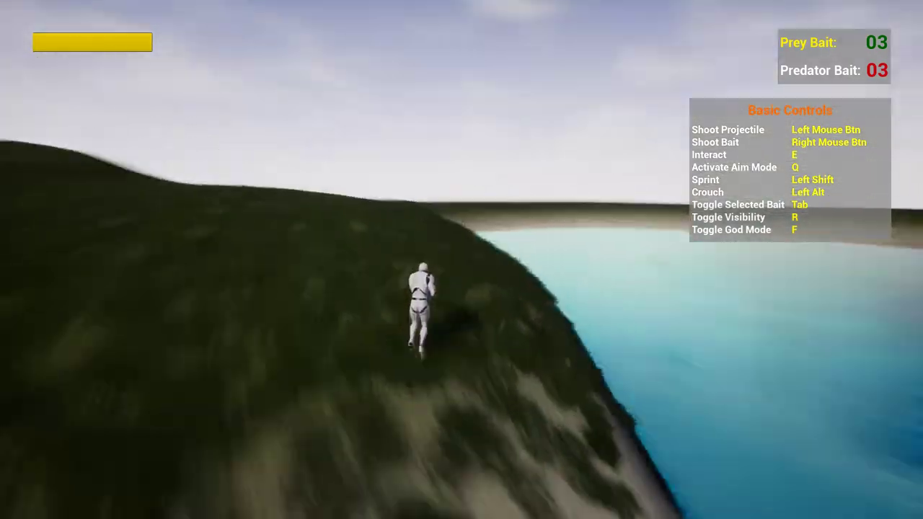
{"action": "key", "text": "w"}
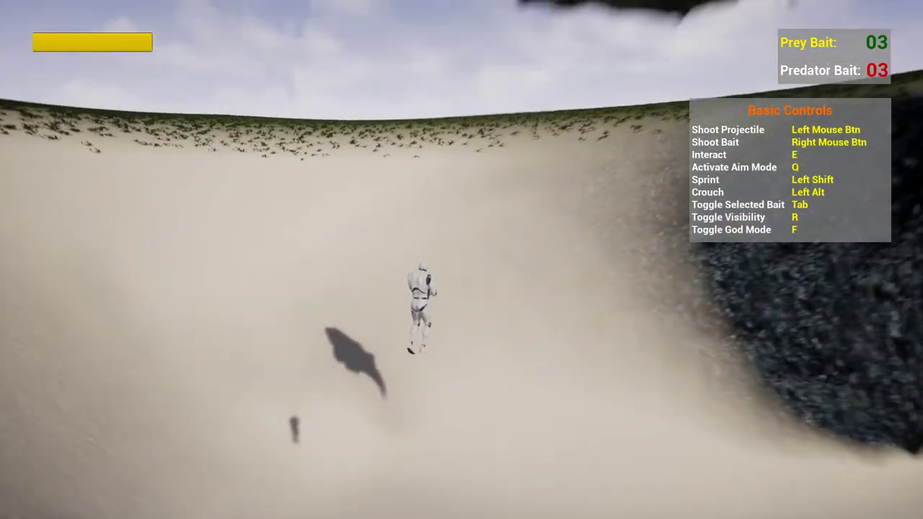
{"action": "key", "text": "w"}
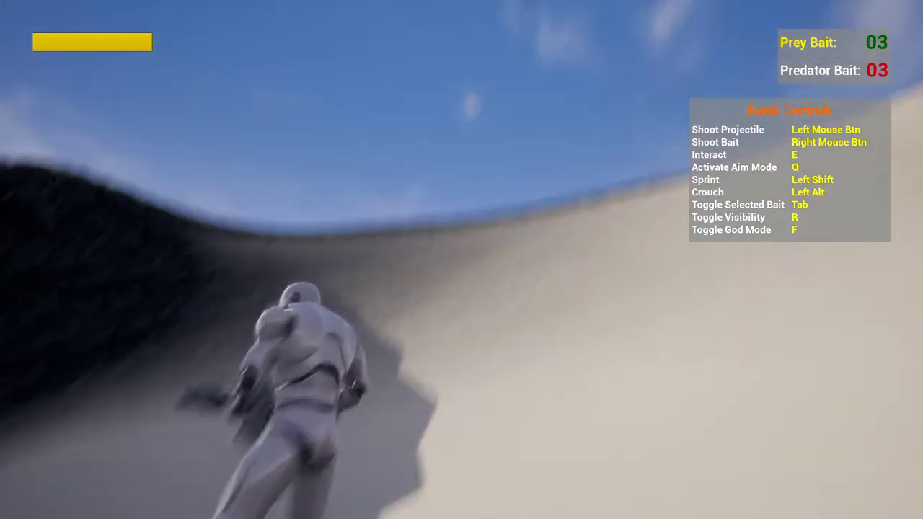
{"action": "key", "text": "w"}
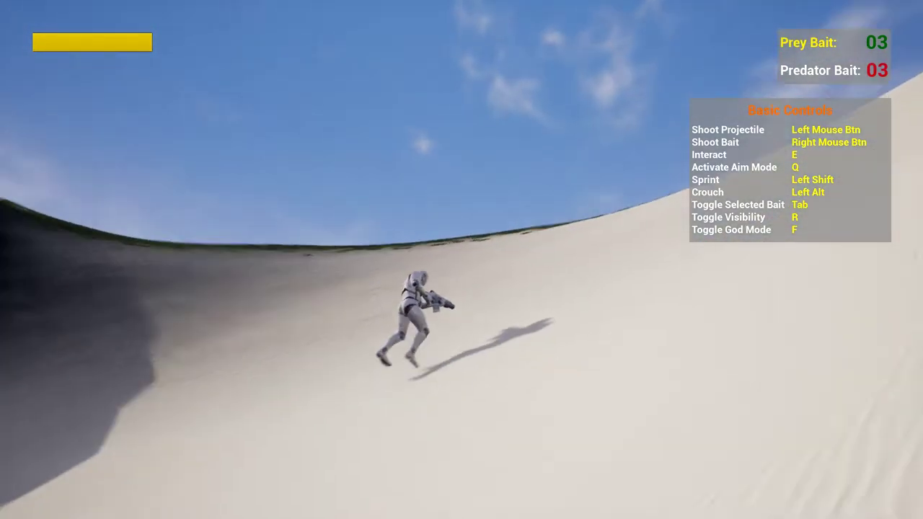
{"action": "key", "text": "s"}
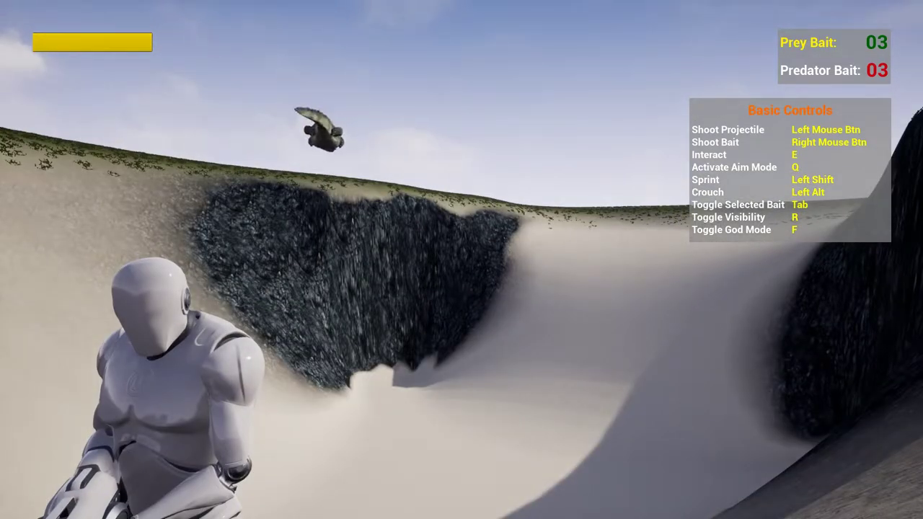
{"action": "key", "text": "w"}
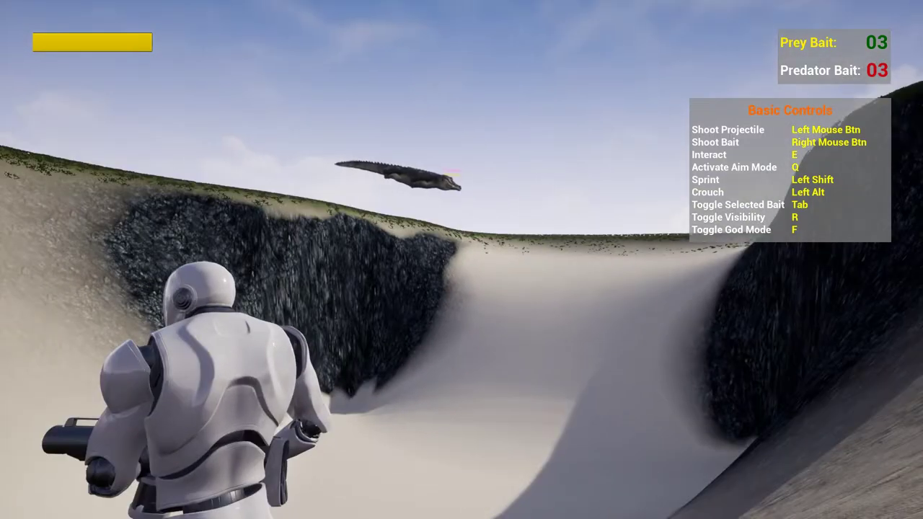
Move the player back and forth along the pond bed to follow the crocodile swimming overhead
{"action": "key", "text": "d"}
{"action": "key", "text": "w"}
{"action": "key", "text": "a"}
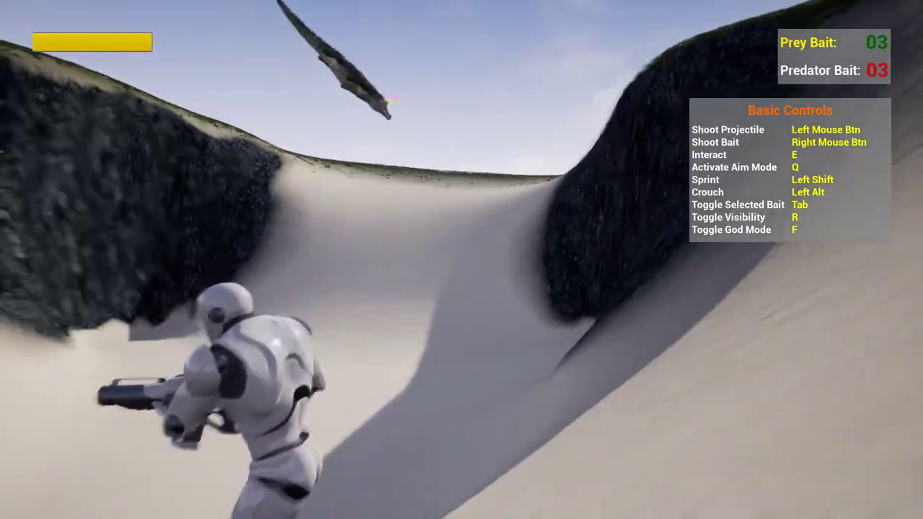
{"action": "key", "text": "w"}
{"action": "key", "text": "a"}
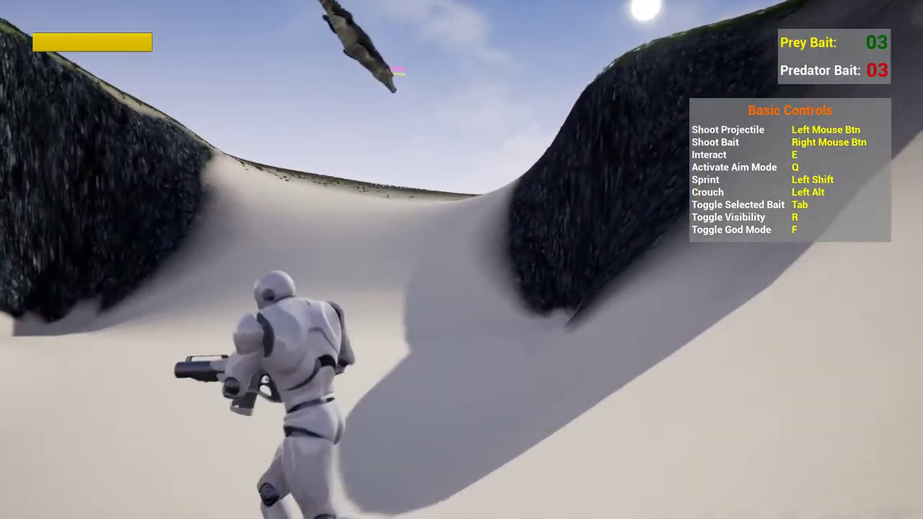
{"action": "key", "text": "d"}
{"action": "key", "text": "d"}
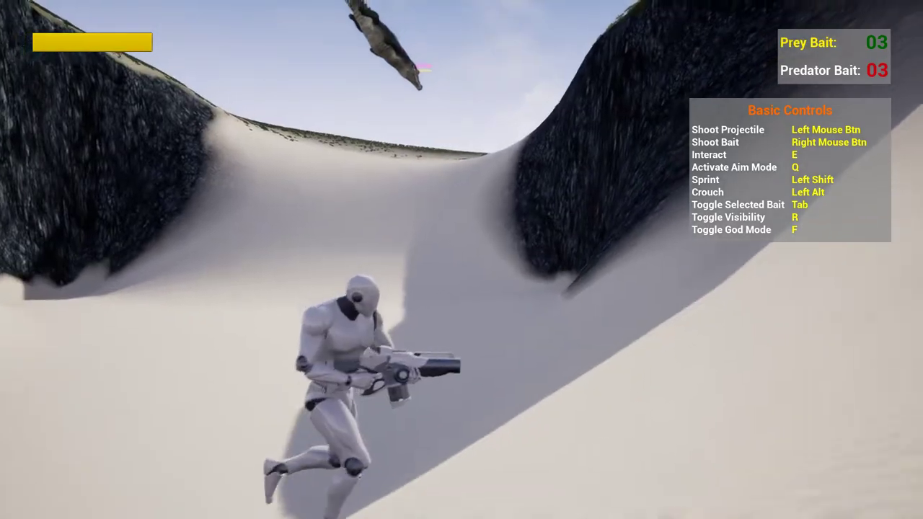
Activate aim mode, fire projectiles at the swimming crocodile from the pond bed, and leave aim mode
{"action": "key", "text": "w"}
{"action": "key", "text": "q"}
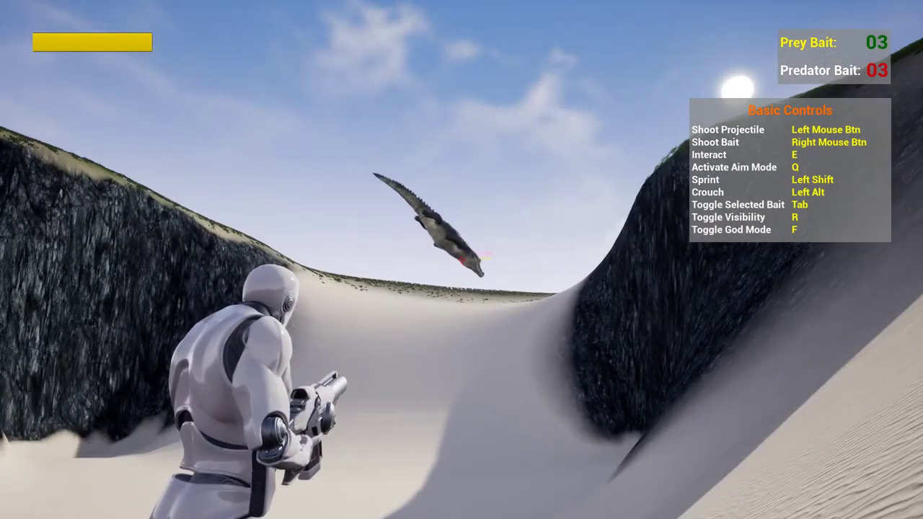
{"action": "left_click", "coordinate": [462, 258]}
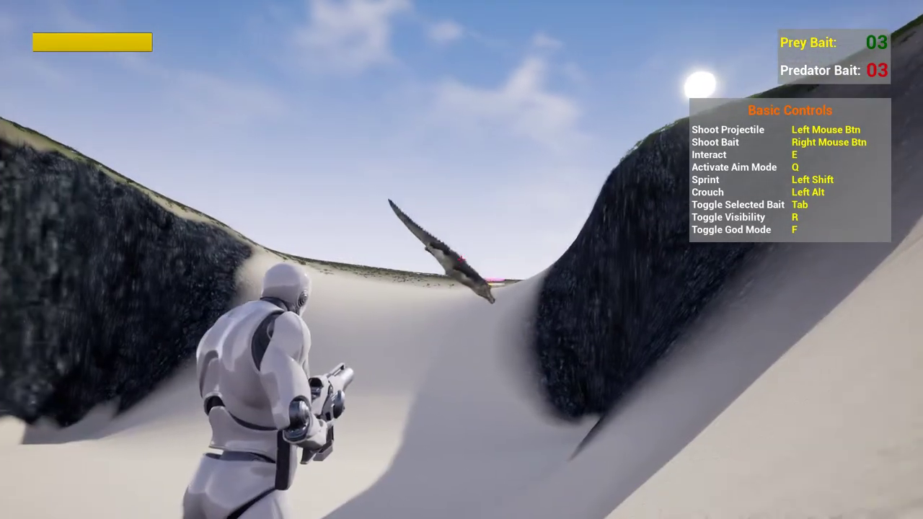
{"action": "left_click", "coordinate": [461, 259]}
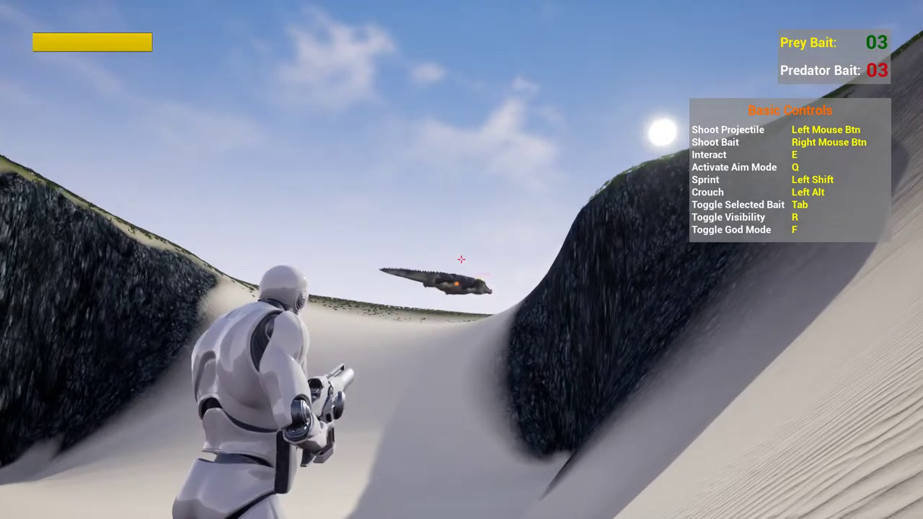
{"action": "key", "text": "q"}
Move the player around the pond bed beside the rock wall to observe the crocodile's upright pose in the water
{"action": "key", "text": "w"}
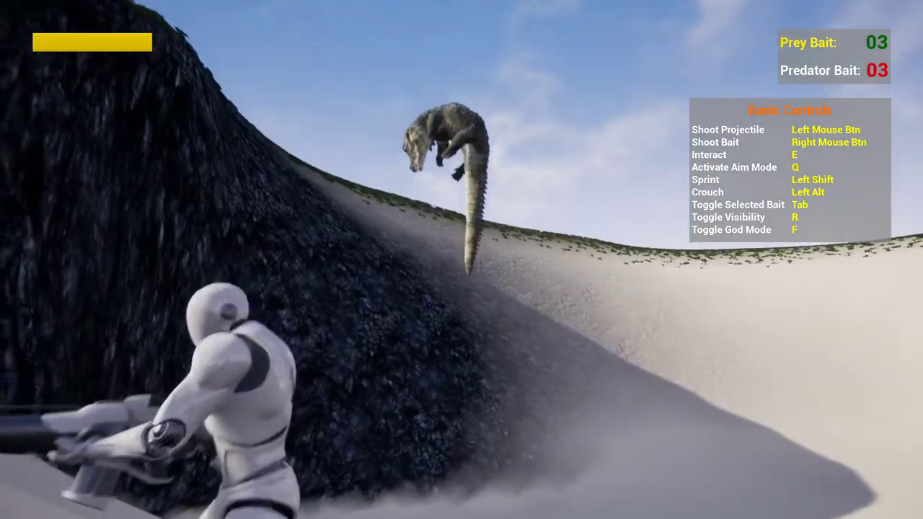
{"action": "key", "text": "a"}
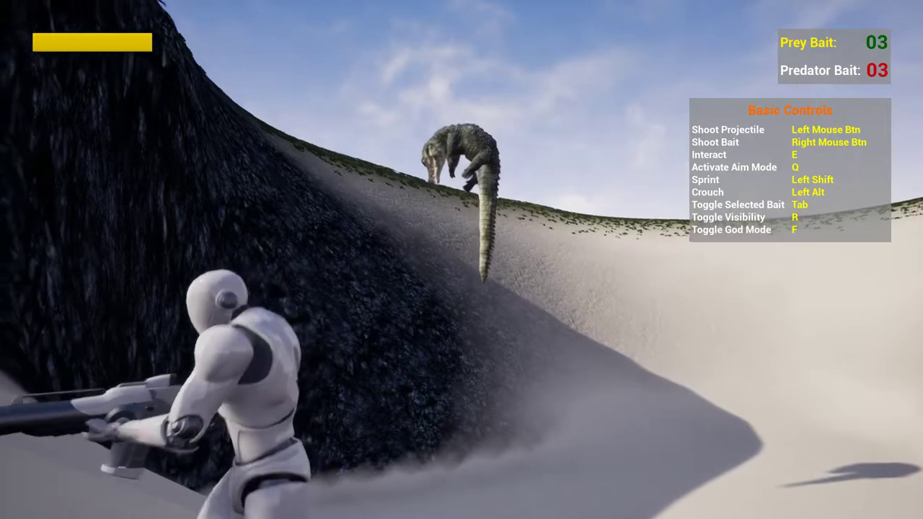
{"action": "key", "text": "s"}
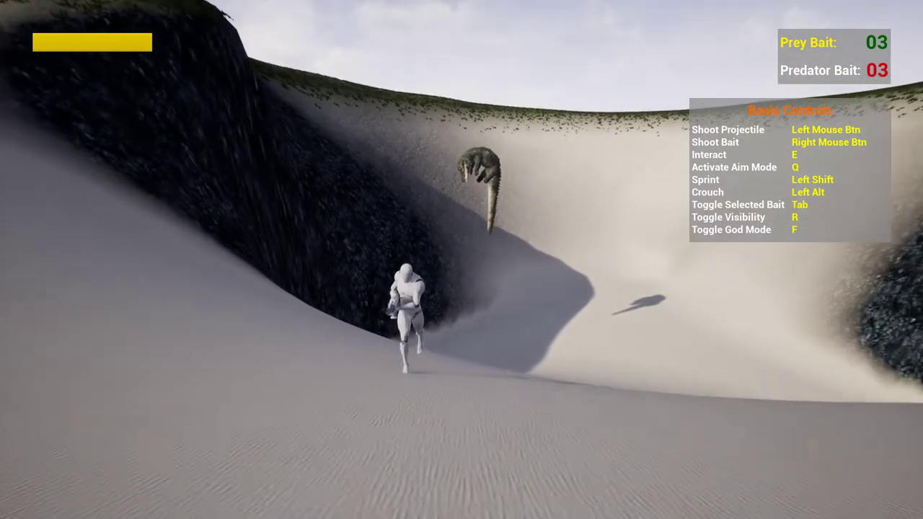
Bring the player out of the water onto the grassy bank to observe the crocodile from above
{"action": "key", "text": "a"}
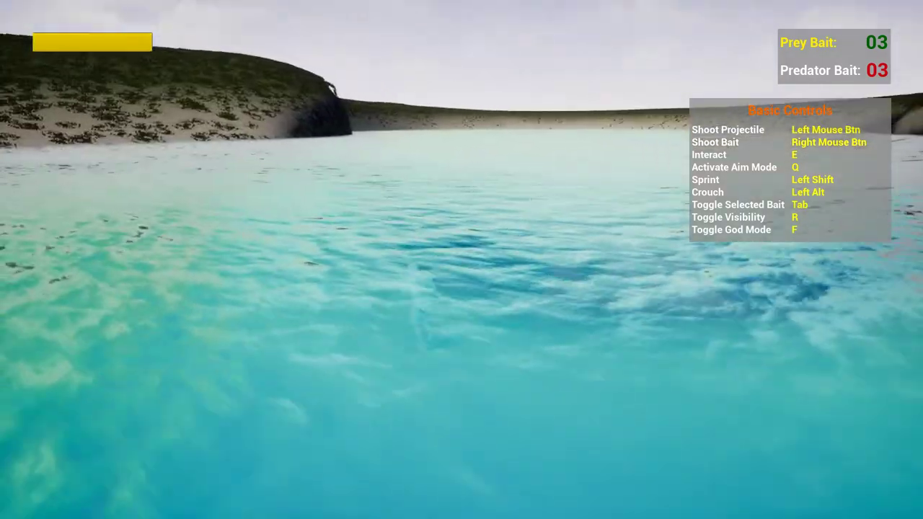
{"action": "key", "text": "w"}
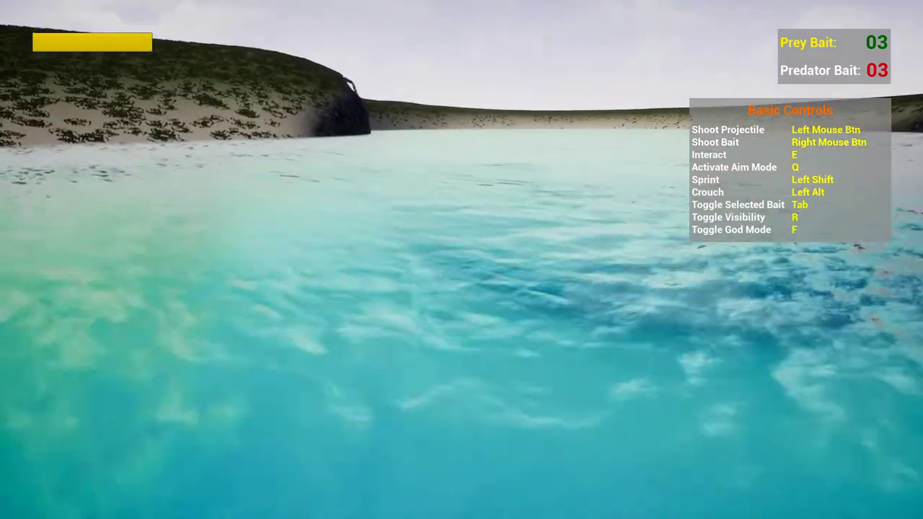
{"action": "key", "text": "w"}
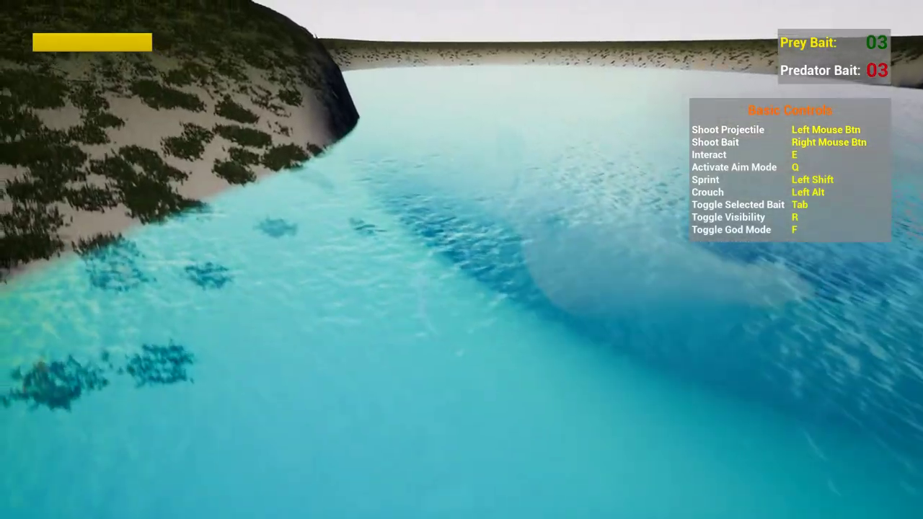
{"action": "key", "text": "w"}
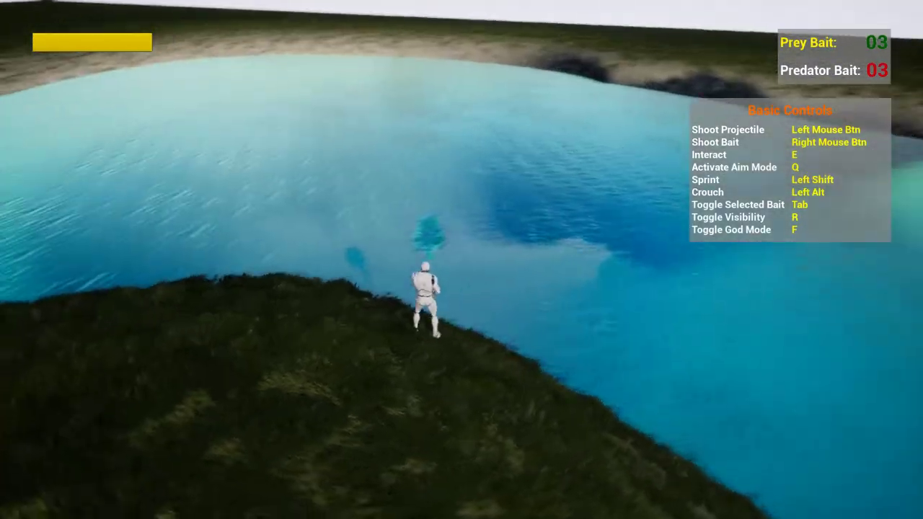
{"action": "right_click", "coordinate": [461, 260]}
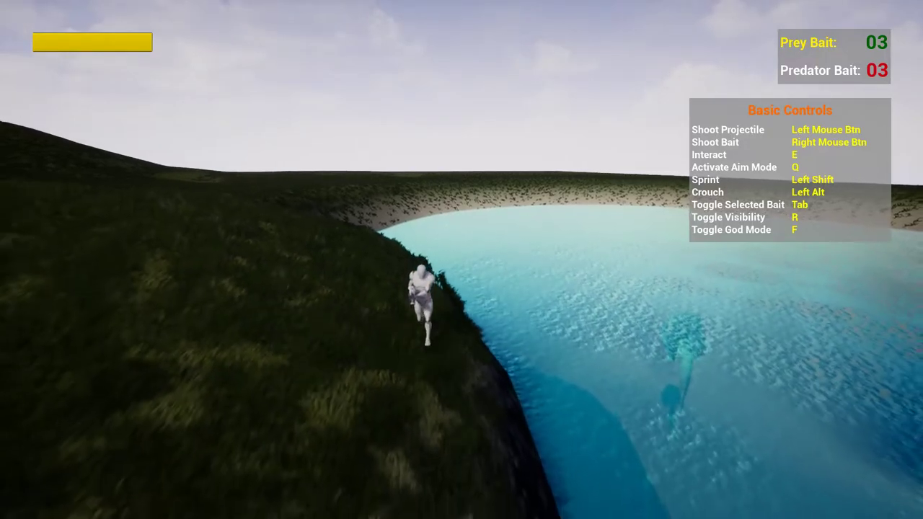
Return the player to the pond bed and fire projectiles at the crocodile in aim mode
{"action": "key", "text": "d"}
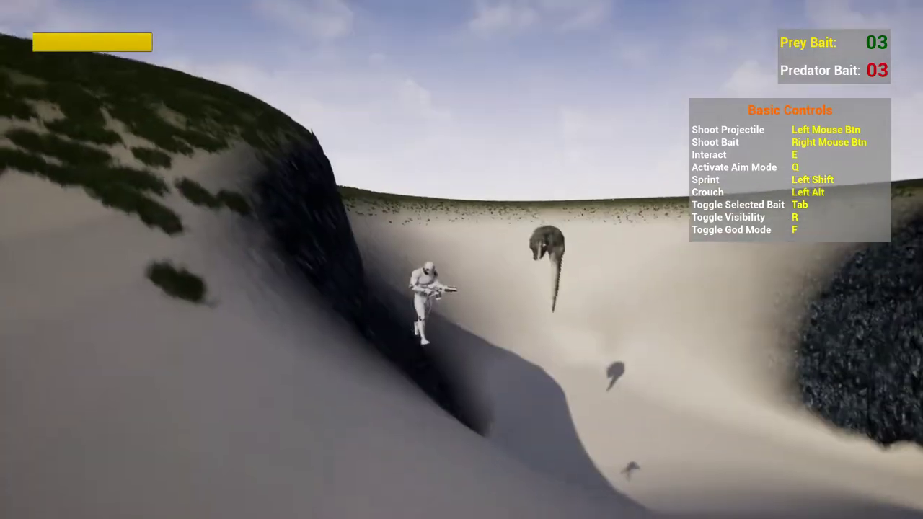
{"action": "key", "text": "w"}
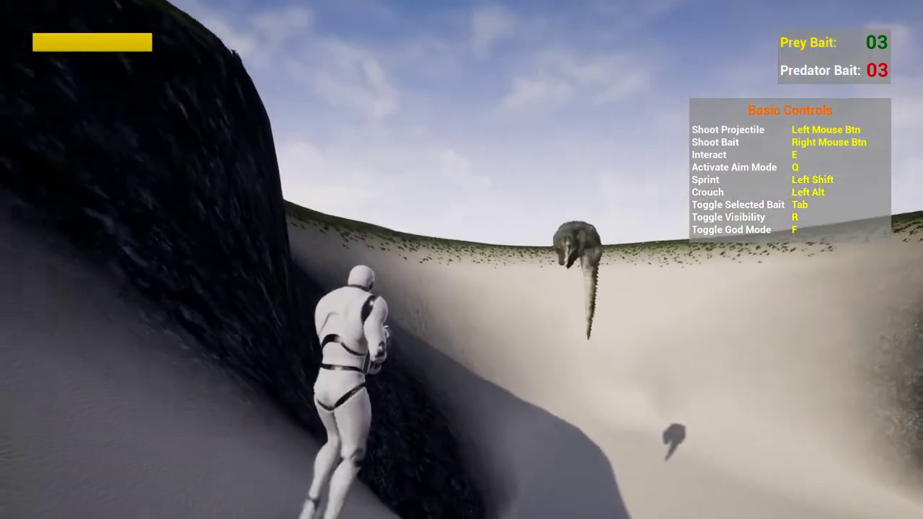
{"action": "key", "text": "w"}
{"action": "key", "text": "alt"}
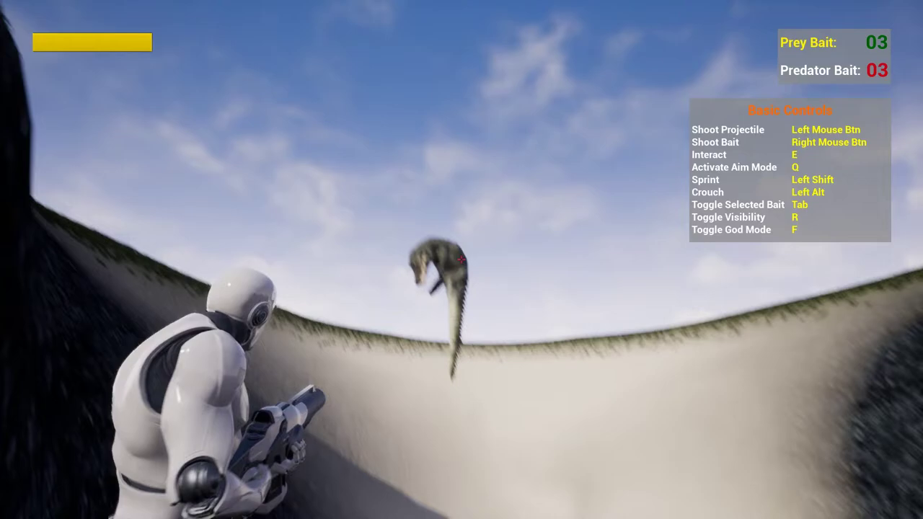
{"action": "left_click", "coordinate": [462, 260]}
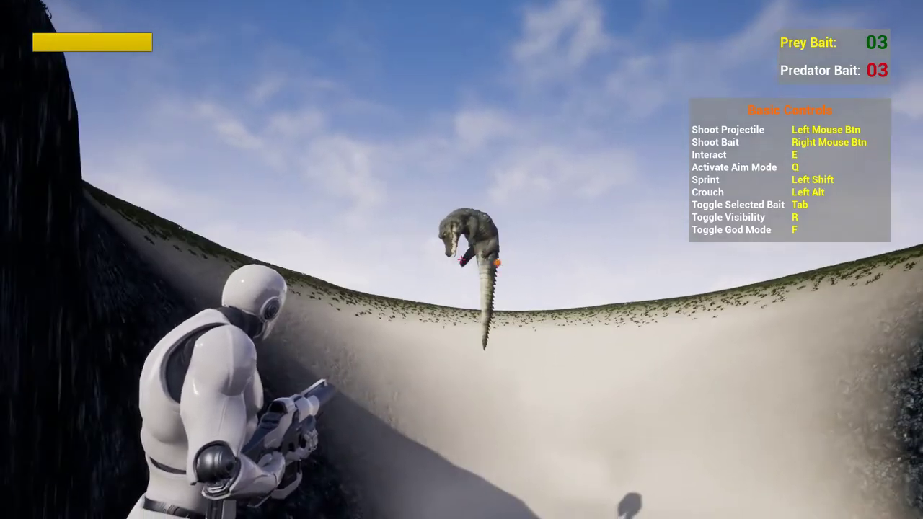
{"action": "left_click", "coordinate": [461, 259]}
{"action": "left_click", "coordinate": [461, 259]}
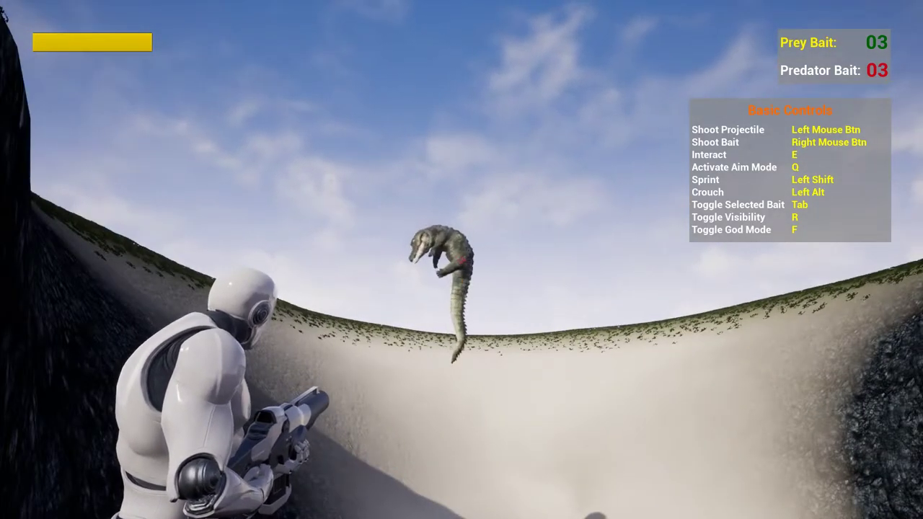
Adjust the player's position beneath the crocodile, leaving aim mode and activating it again
{"action": "key", "text": "w"}
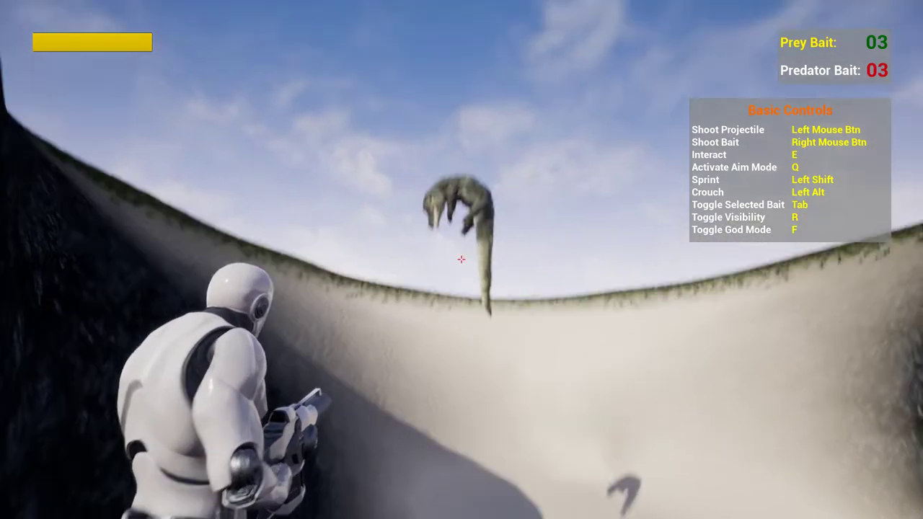
{"action": "key", "text": "w"}
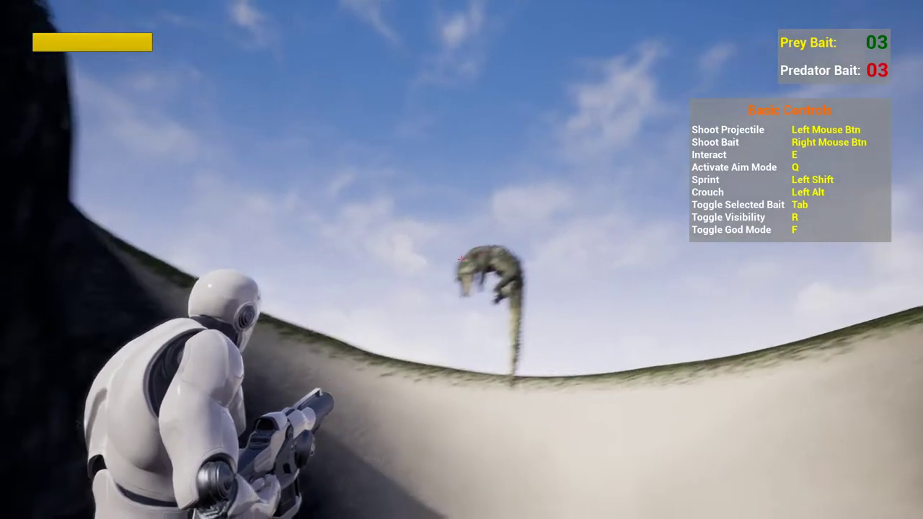
{"action": "key", "text": "q"}
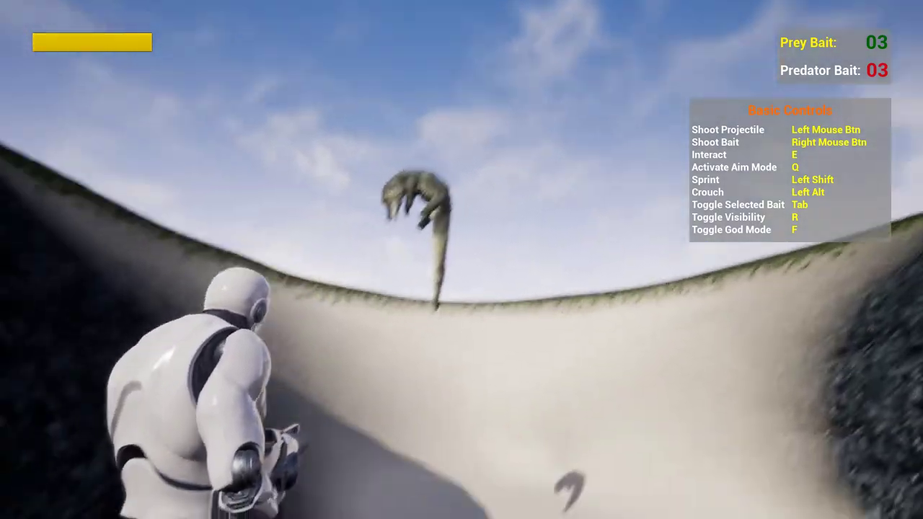
{"action": "key", "text": "w"}
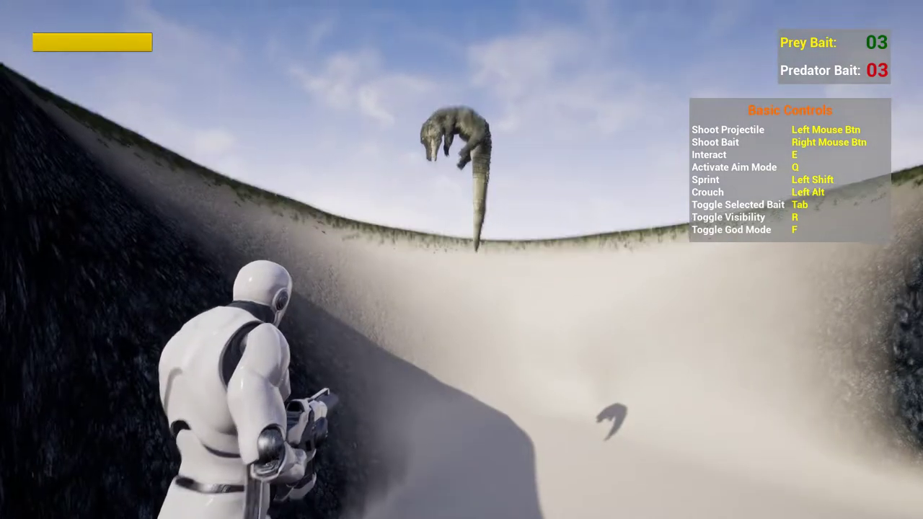
{"action": "key", "text": "q"}
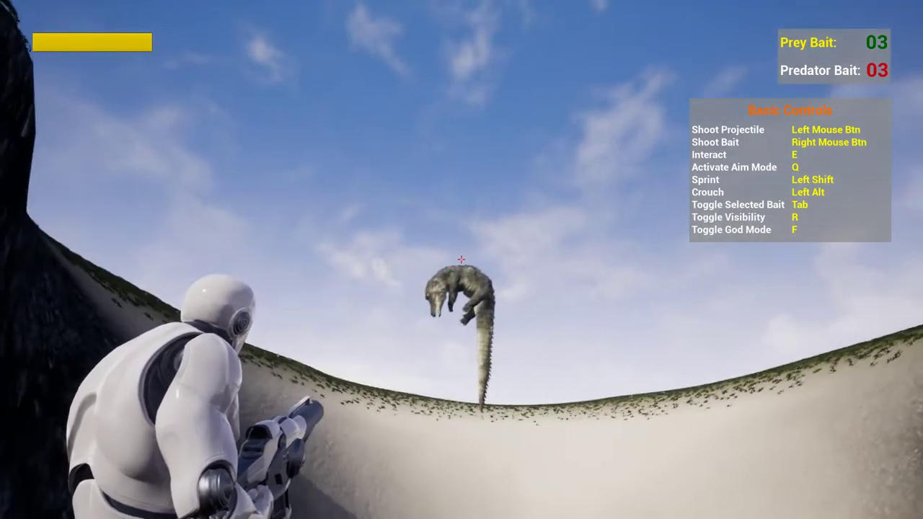
Fire a series of projectiles at the crocodile from below to demonstrate its reaction to hits in the water
{"action": "left_click", "coordinate": [461, 260]}
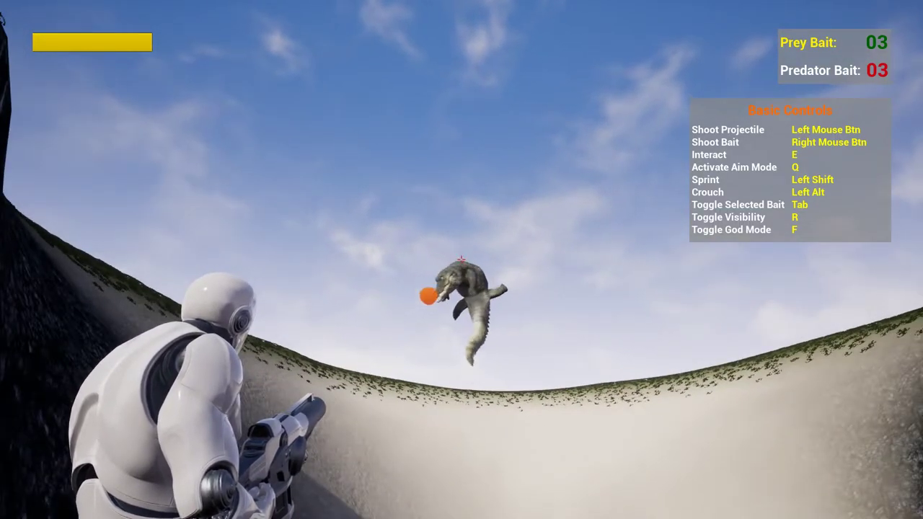
{"action": "left_click", "coordinate": [460, 260]}
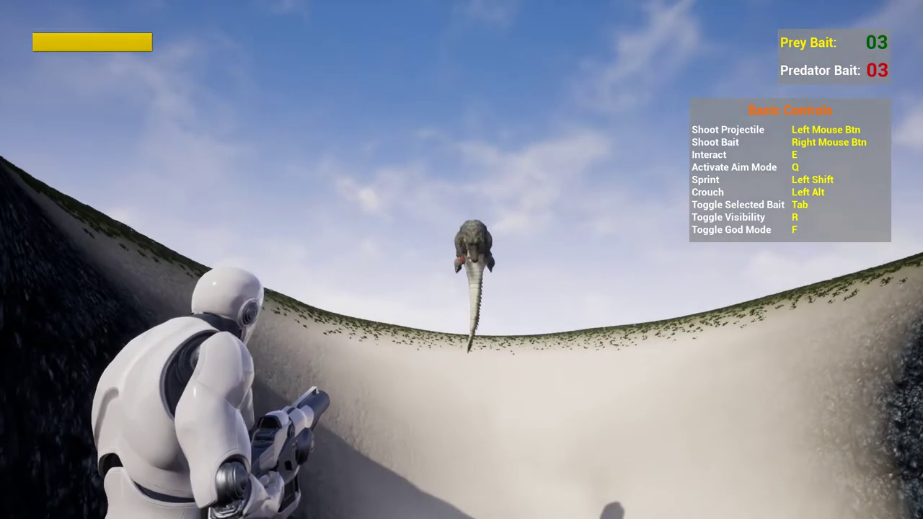
{"action": "left_click", "coordinate": [461, 260]}
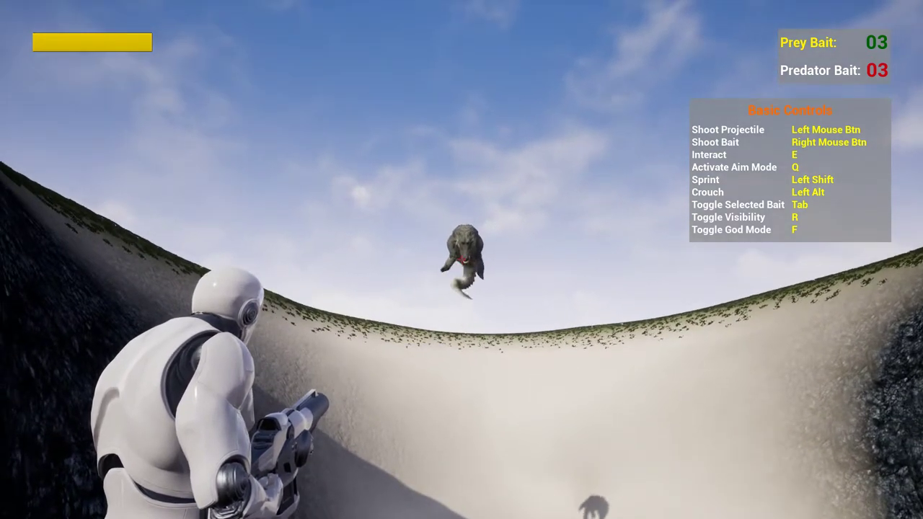
{"action": "left_click", "coordinate": [460, 260]}
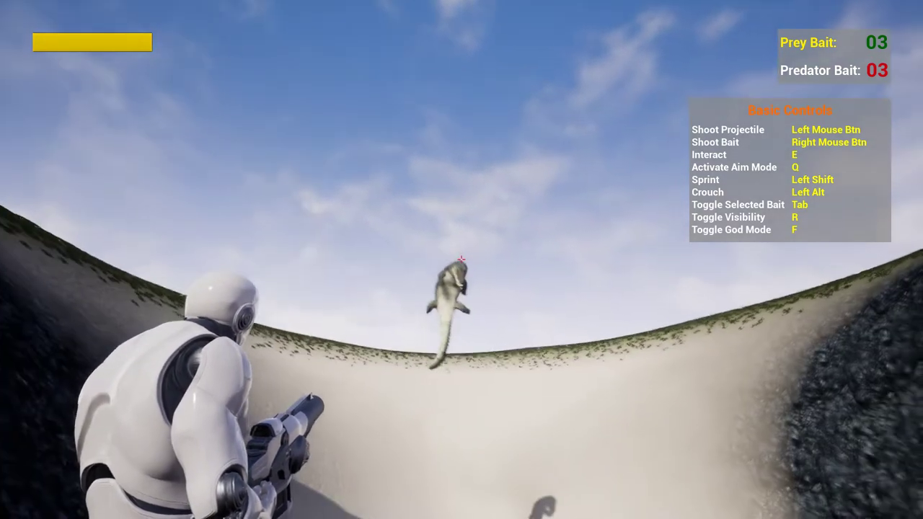
{"action": "left_click", "coordinate": [460, 259]}
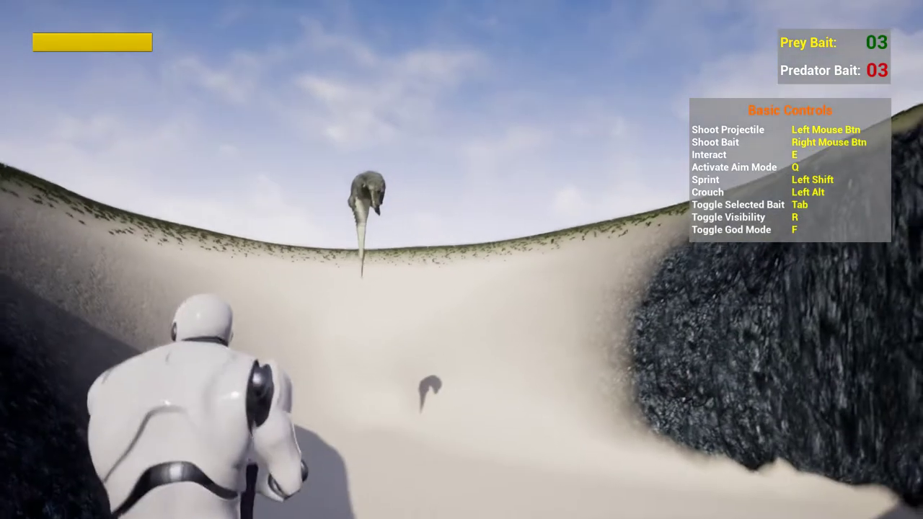
End the play session and restore the level viewport from full screen to the normal editor layout
{"action": "key", "text": "w"}
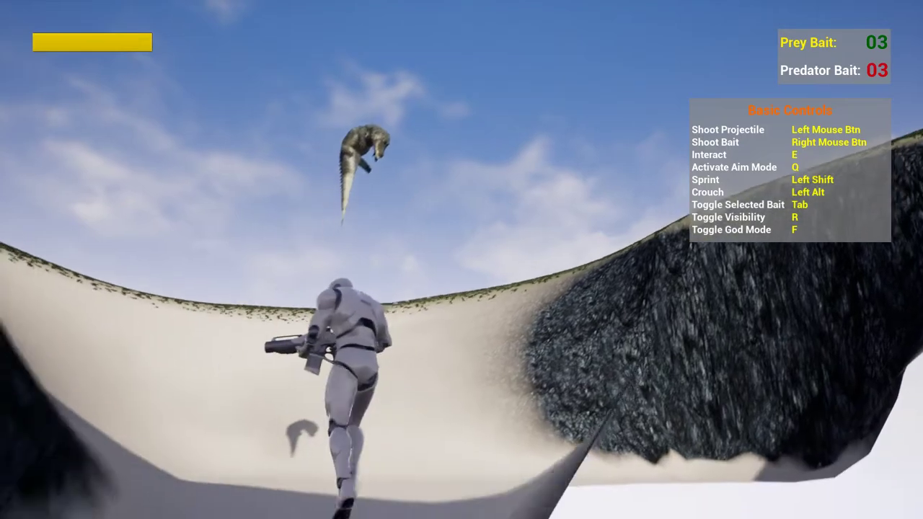
{"action": "key", "text": "Escape"}
{"action": "key", "text": "F11"}
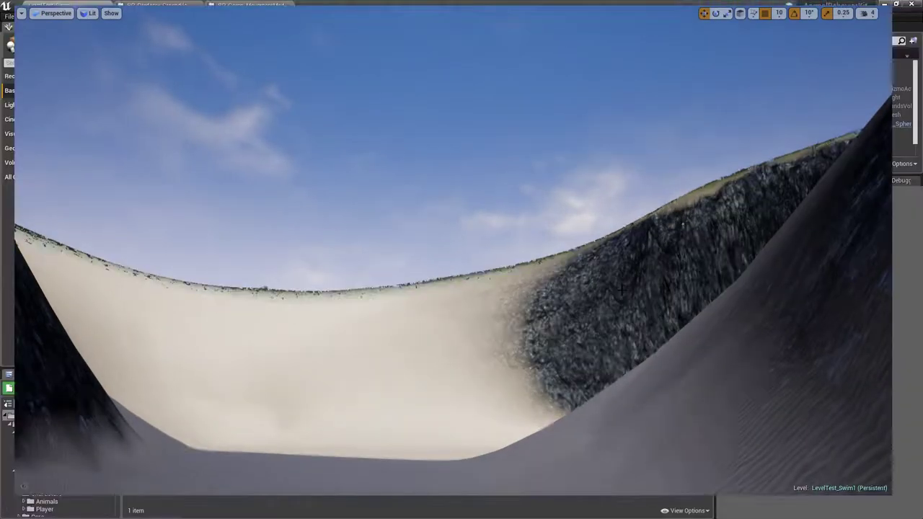
Fly the viewport camera out of the pond bed to the grassy bank and select the crocodile actor
{"action": "key", "text": "w"}
{"action": "right_click_drag", "start_coordinate": [622, 290], "coordinate": [624, 329]}
{"action": "key", "text": "e"}
{"action": "key", "text": "w"}
{"action": "mouse_move", "coordinate": [408, 221]}
{"action": "right_mouse_down"}
{"action": "mouse_move", "coordinate": [409, 212]}
{"action": "mouse_move", "coordinate": [409, 229]}
{"action": "right_mouse_up"}
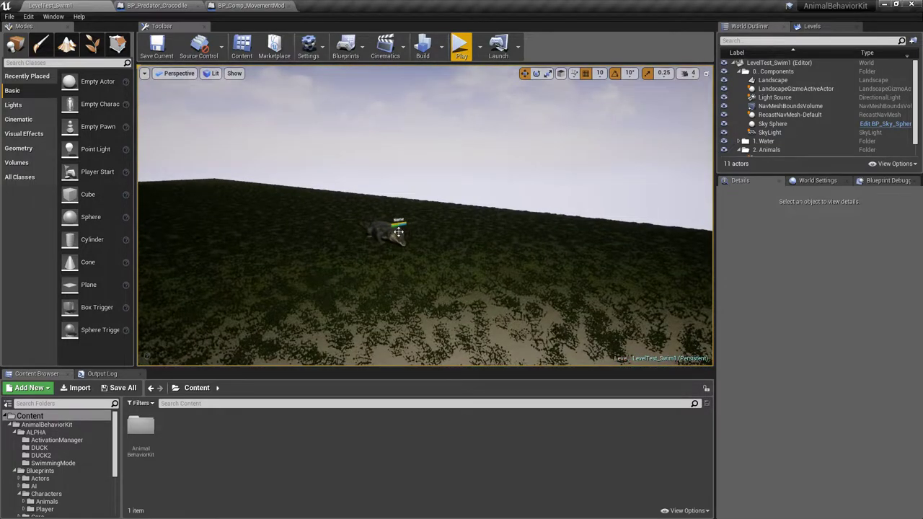
{"action": "left_click", "coordinate": [398, 231]}
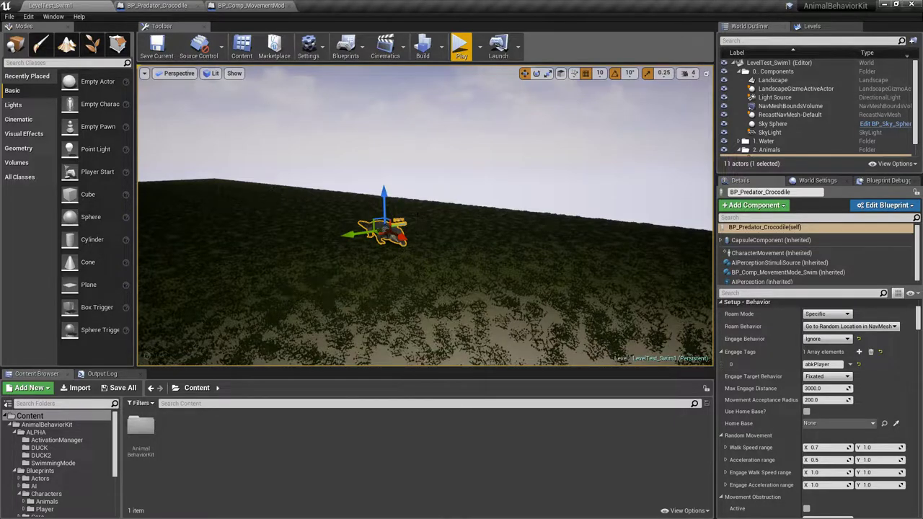
In BP_Predator_Crocodile, set the swim movement component's Water Engage Behavior to Attack under Swim Details, then compile the blueprint
{"action": "left_click", "coordinate": [220, 6]}
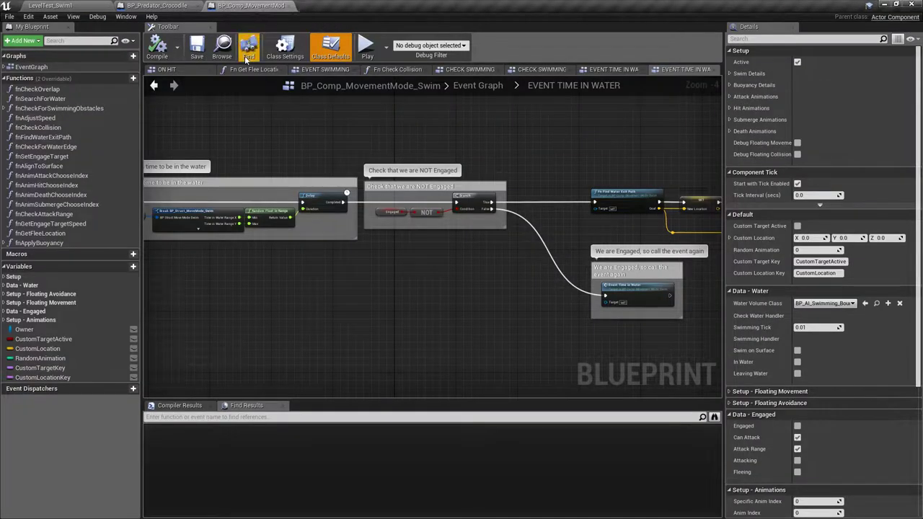
{"action": "left_click", "coordinate": [166, 7]}
{"action": "left_click", "coordinate": [58, 185]}
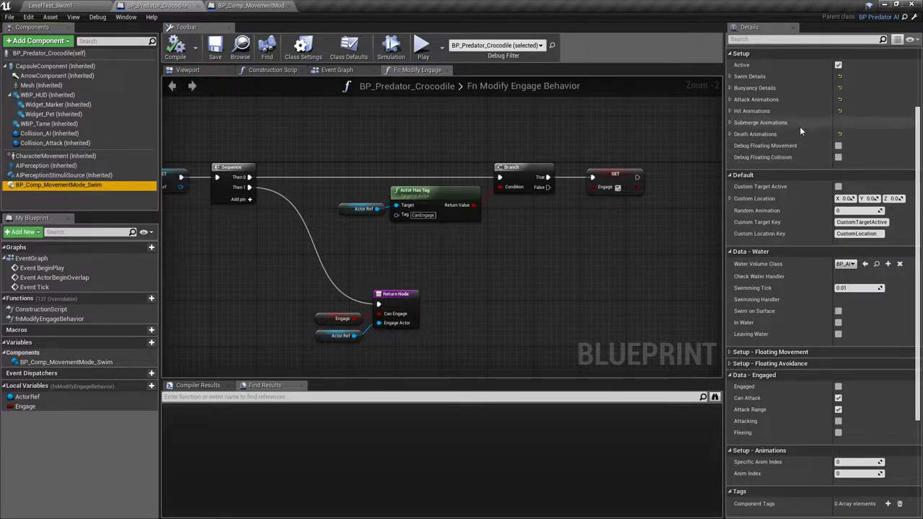
{"action": "left_click", "coordinate": [731, 76]}
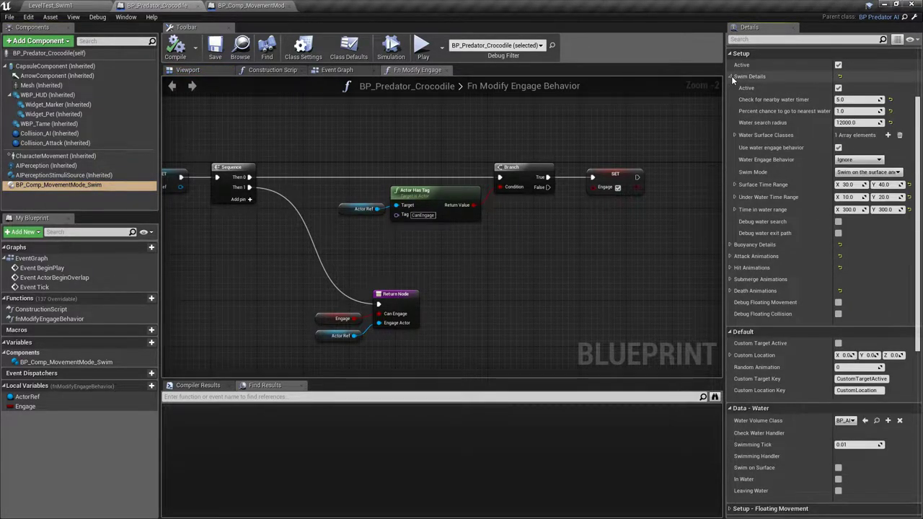
{"action": "left_click", "coordinate": [731, 76]}
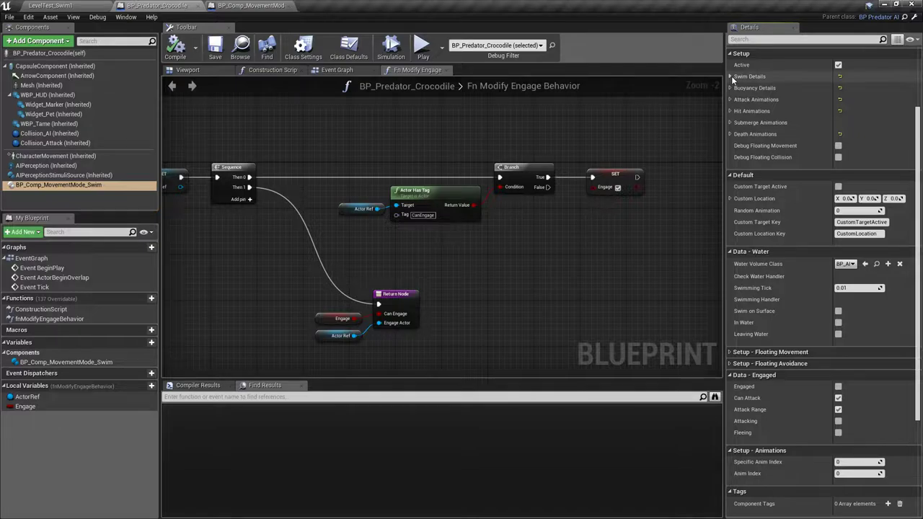
{"action": "left_click", "coordinate": [731, 76]}
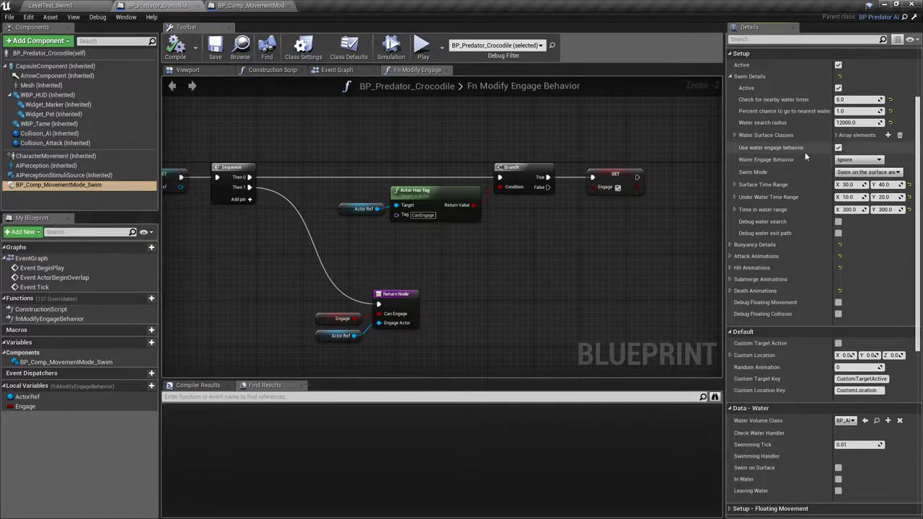
{"action": "left_click", "coordinate": [842, 160]}
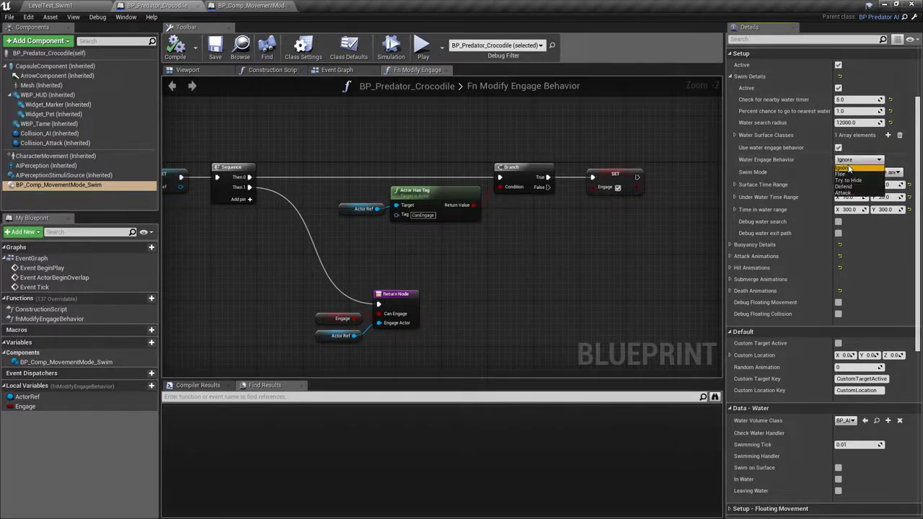
{"action": "left_click", "coordinate": [851, 194]}
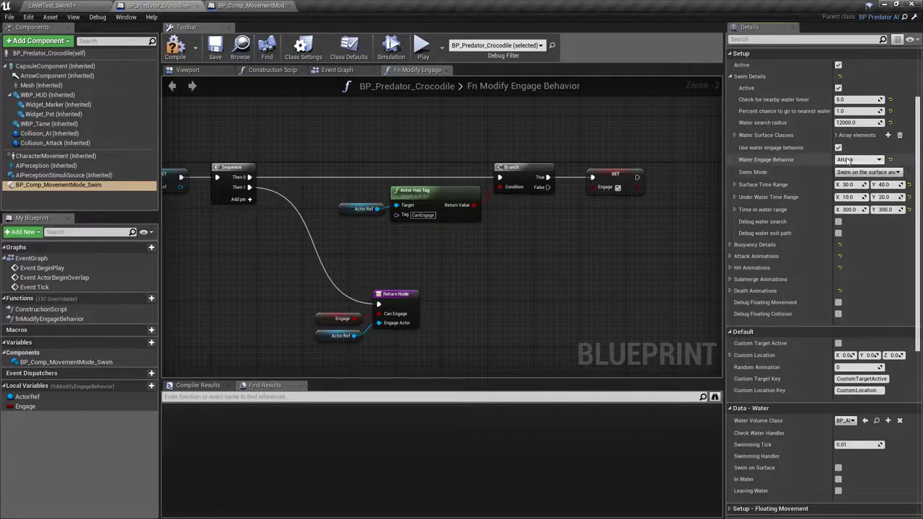
{"action": "left_click", "coordinate": [176, 49]}
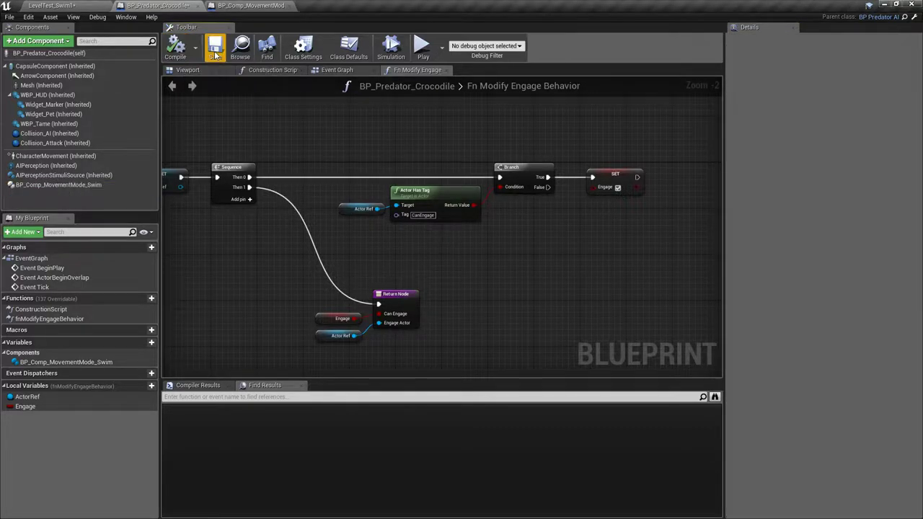
Play the LevelTest_Swim1 level and run the player past the crocodile on land to the pond's edge
{"action": "left_click", "coordinate": [78, 5]}
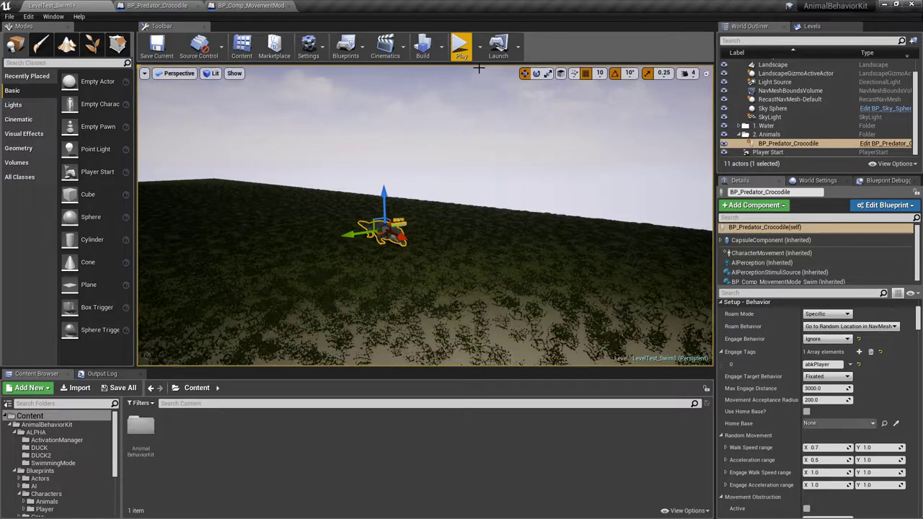
{"action": "left_click", "coordinate": [460, 48]}
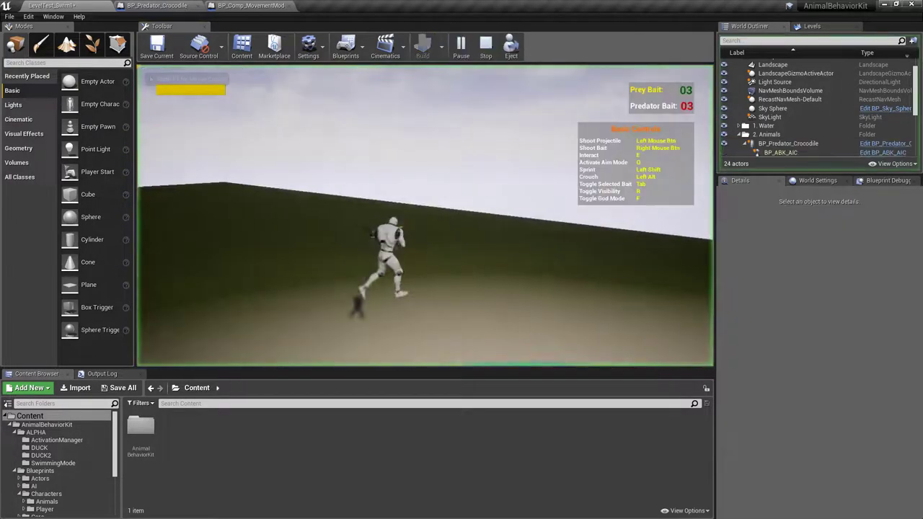
{"action": "key", "text": "w"}
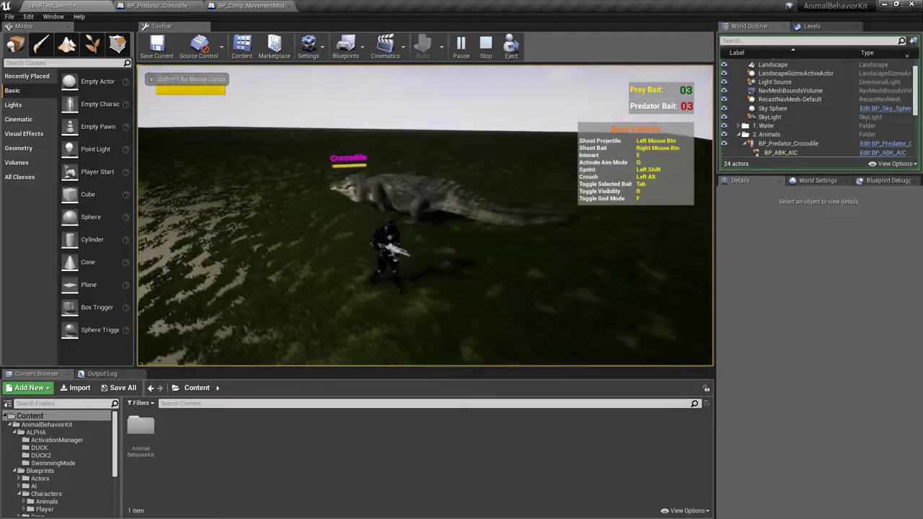
{"action": "key", "text": "a"}
{"action": "key", "text": "w"}
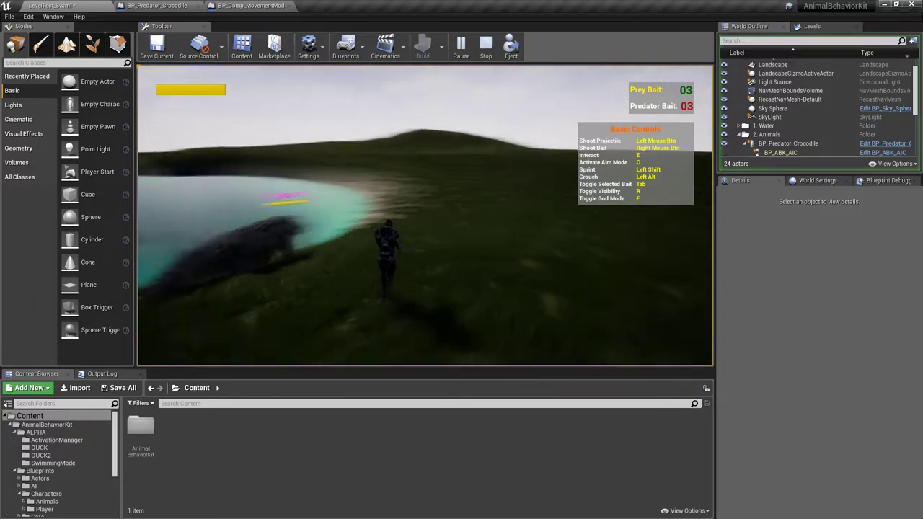
{"action": "key", "text": "d"}
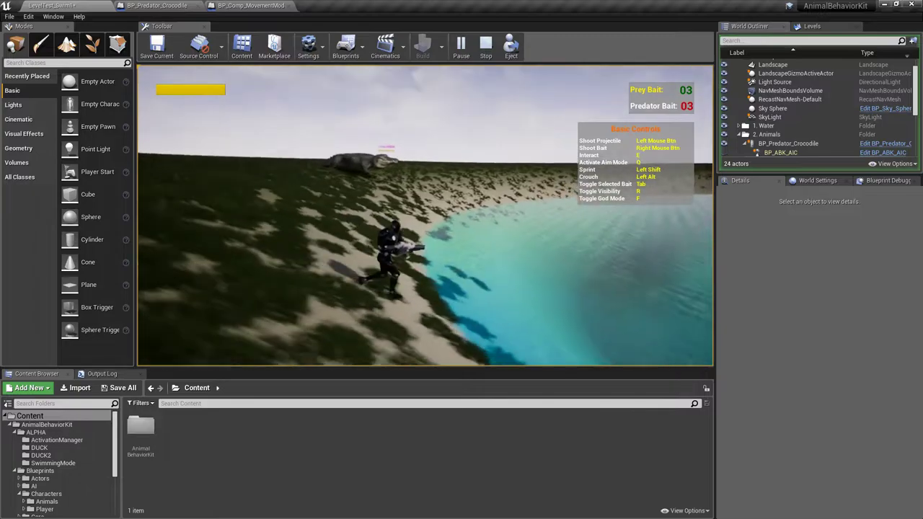
{"action": "key", "text": "d"}
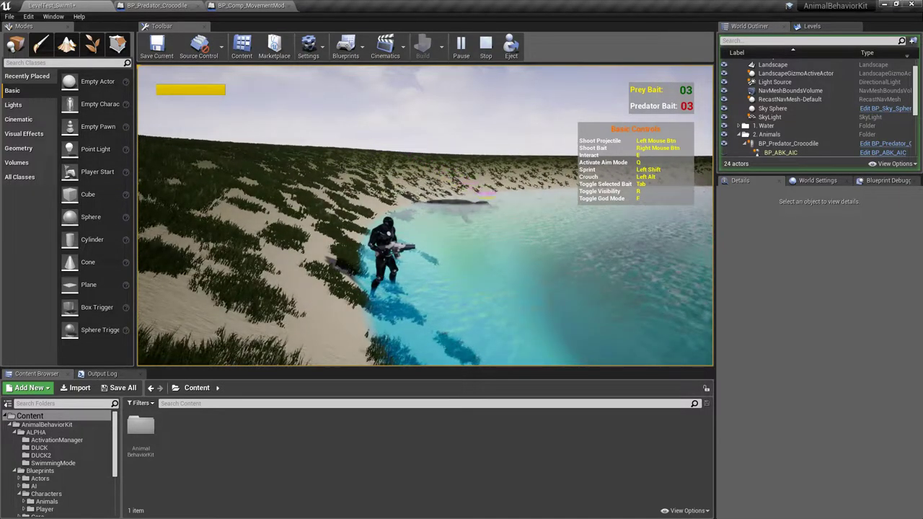
Take the player into the pond, toggle visibility on, and move around the pond bed to draw the crocodile's attack
{"action": "key", "text": "w"}
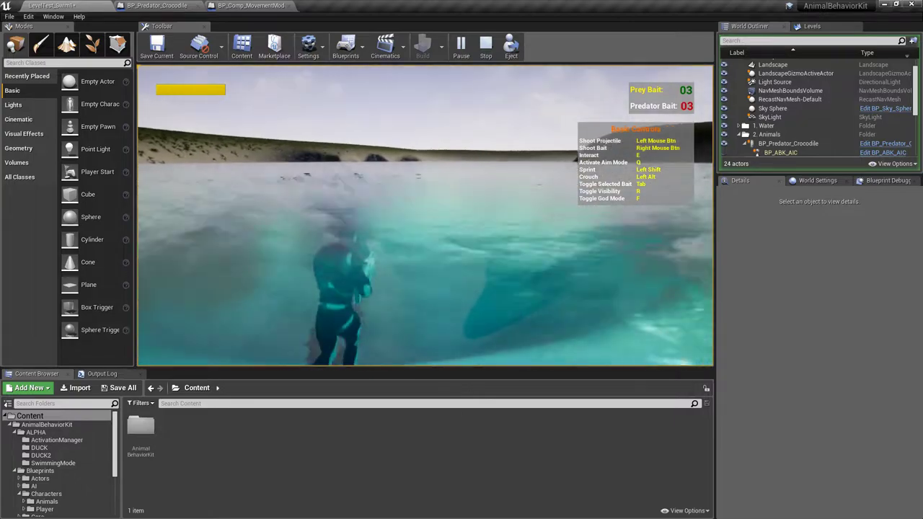
{"action": "key", "text": "s"}
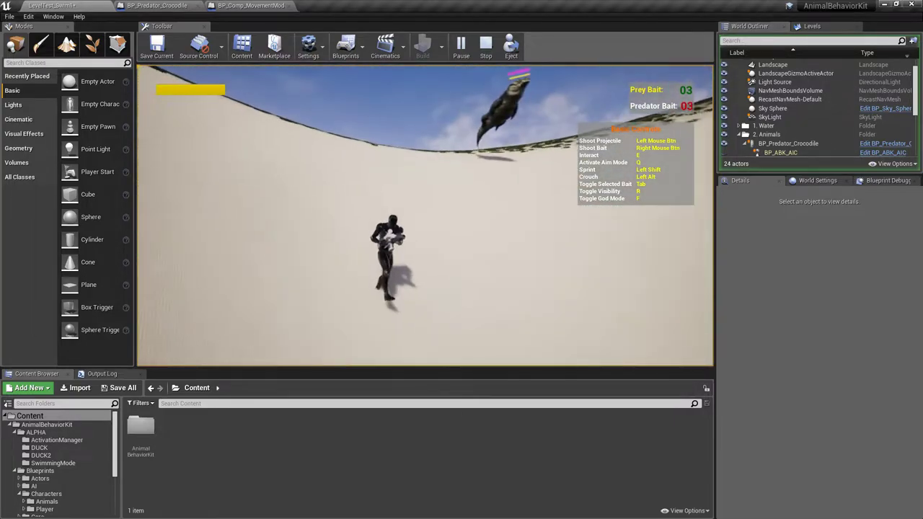
{"action": "key", "text": "r"}
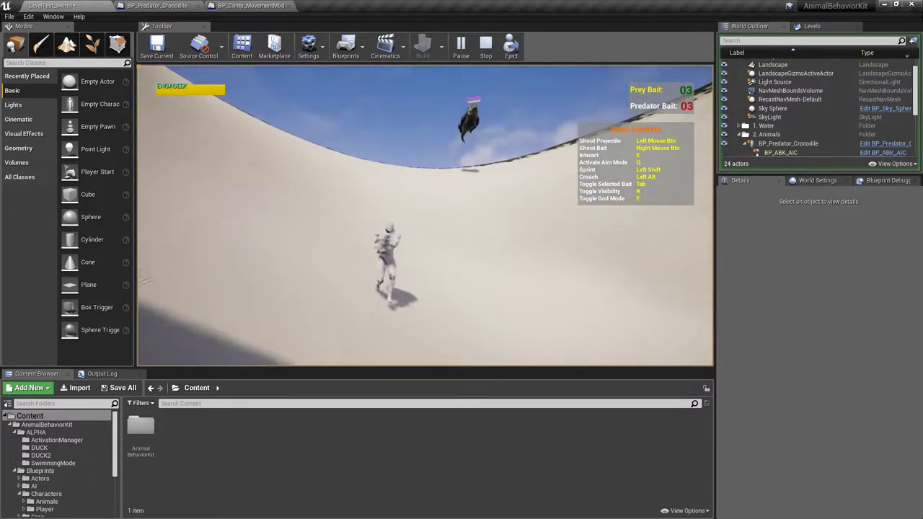
{"action": "key", "text": "w"}
{"action": "key", "text": "d"}
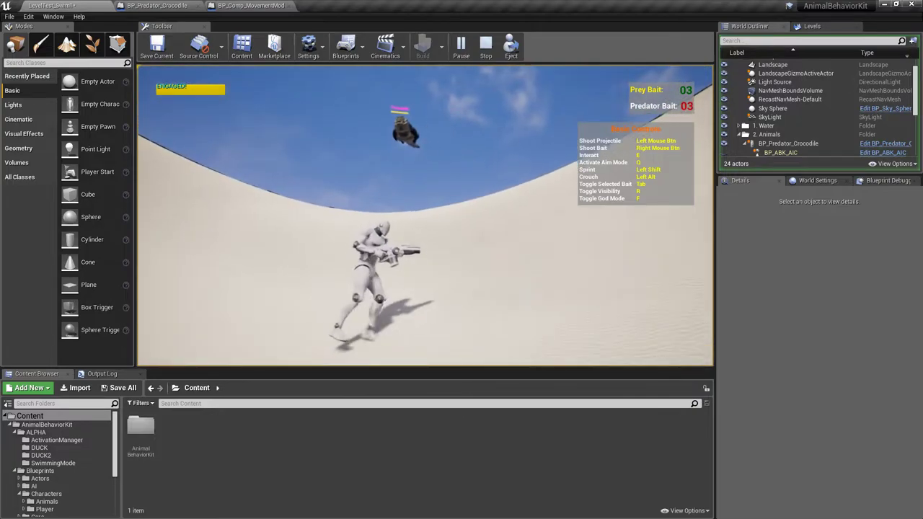
{"action": "key", "text": "s"}
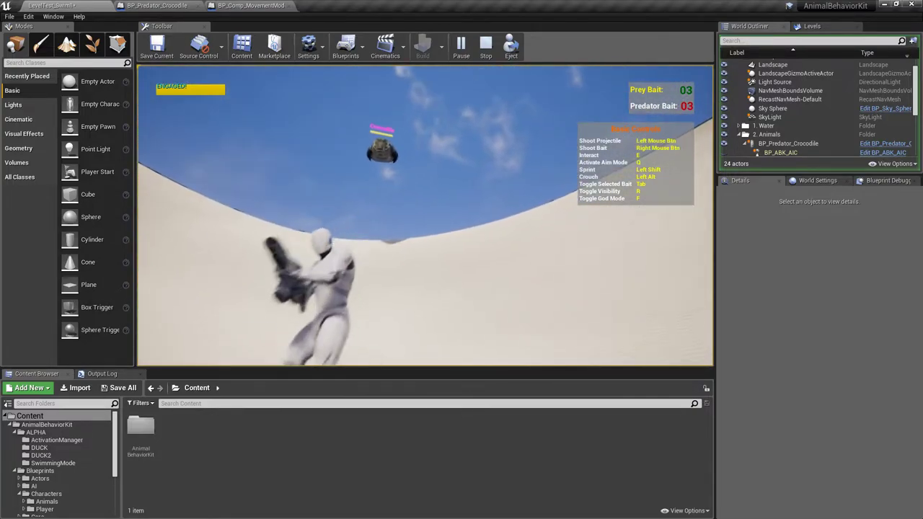
{"action": "key", "text": "d"}
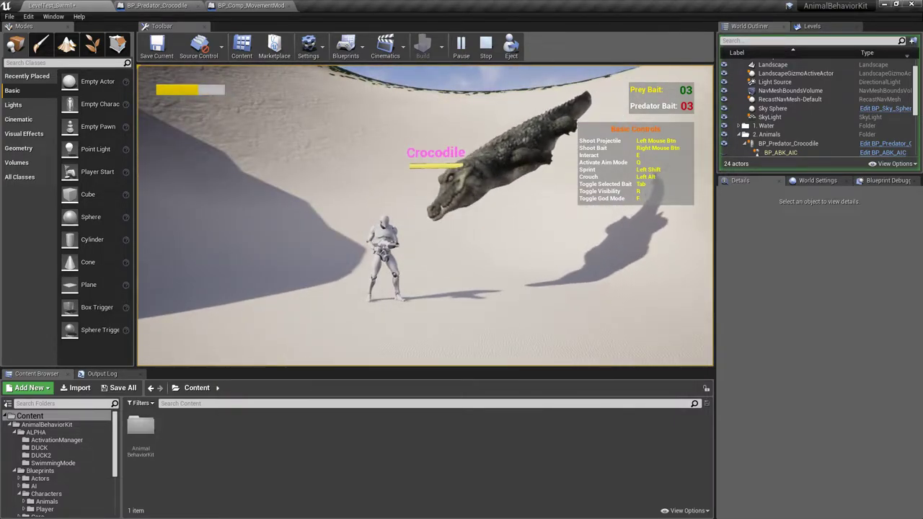
Toggle the player's visibility off and back on, and enable God Mode beside the attacking crocodile
{"action": "key", "text": "r"}
{"action": "key", "text": "r"}
{"action": "key", "text": "f"}
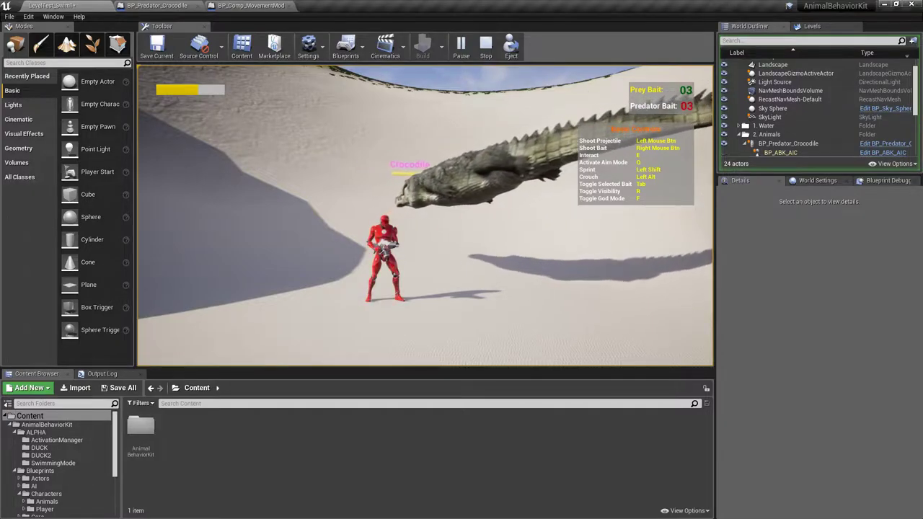
Circle the player around the crocodile on the pond bed to examine its underwater attacks from several sides
{"action": "key", "text": "a"}
{"action": "key", "text": "s"}
{"action": "key", "text": "d"}
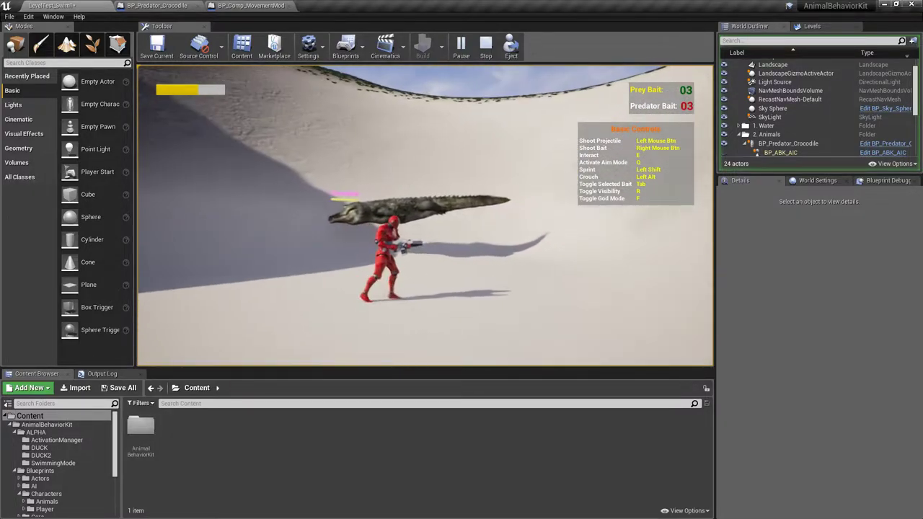
{"action": "key", "text": "a"}
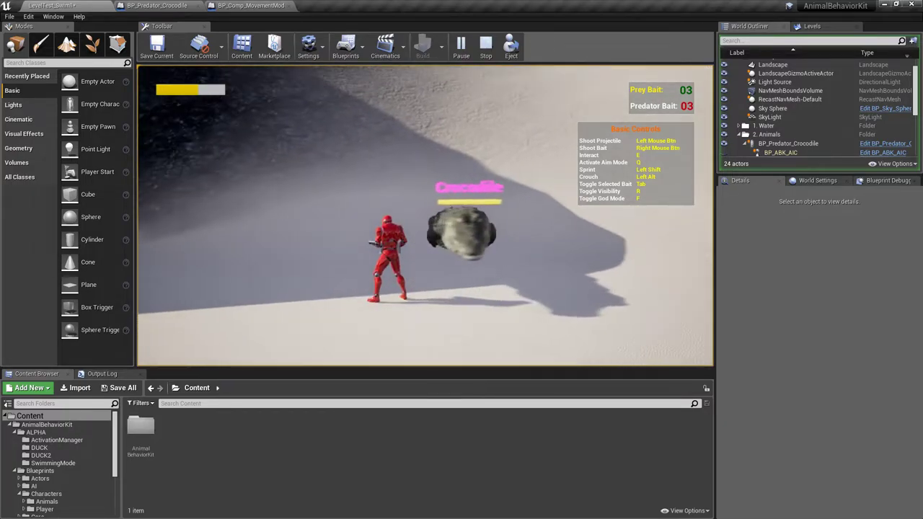
{"action": "key", "text": "d"}
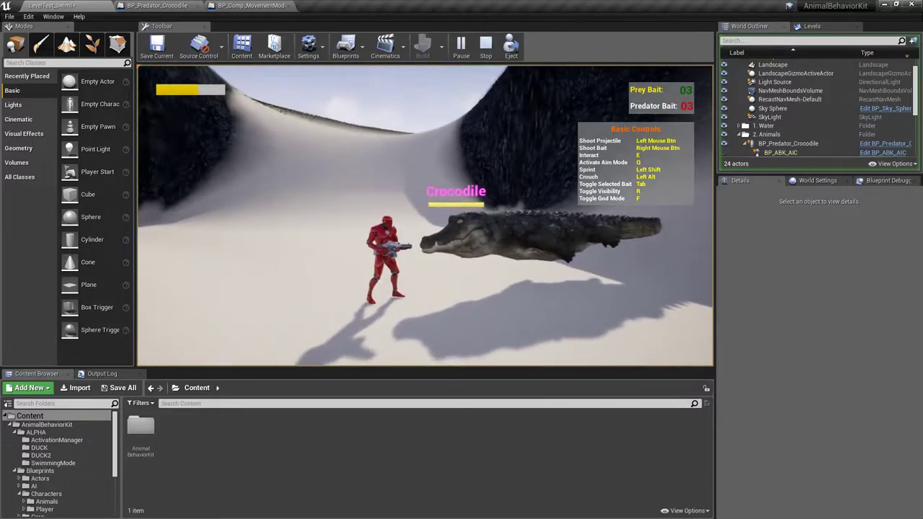
{"action": "key", "text": "a"}
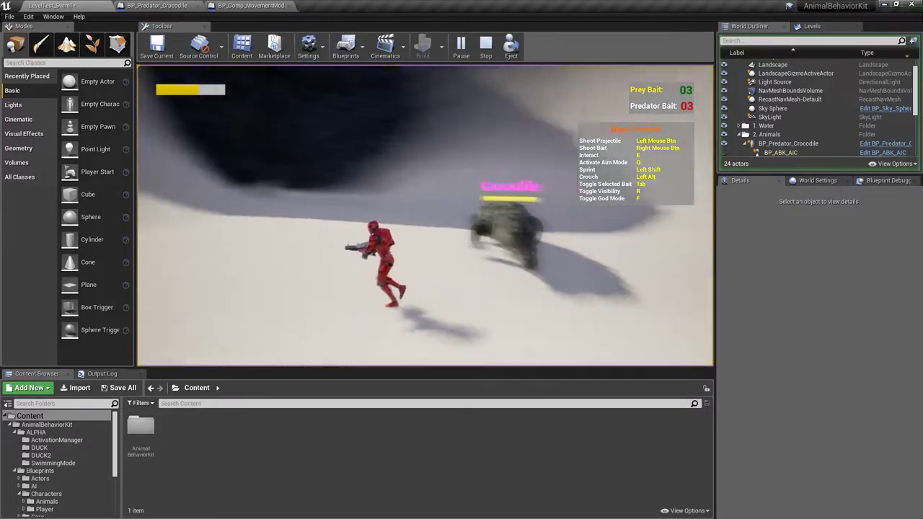
Back the player away across the pond bed to observe how the crocodile chases underwater
{"action": "key", "text": "s"}
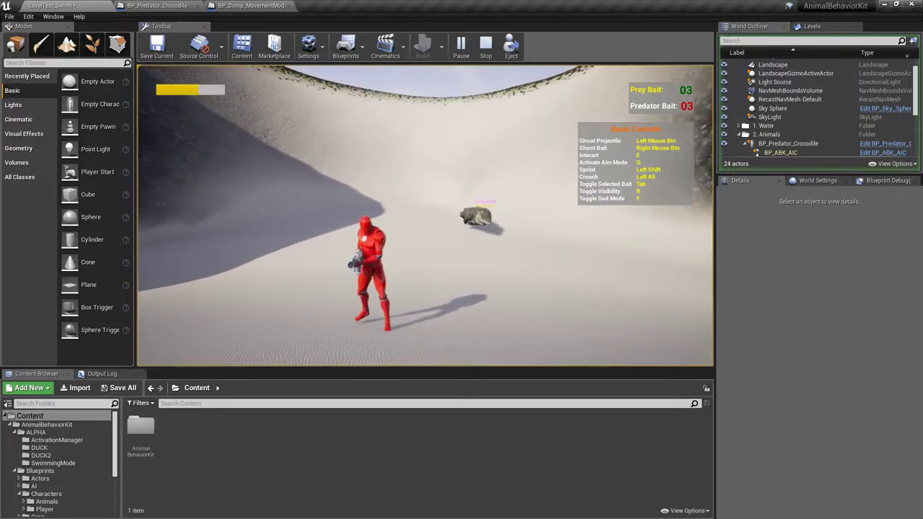
{"action": "key", "text": "d"}
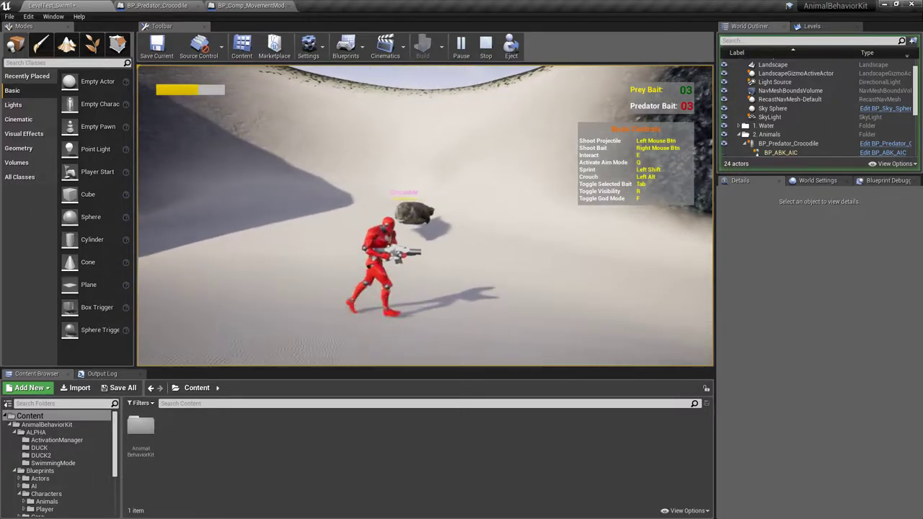
{"action": "key", "text": "w"}
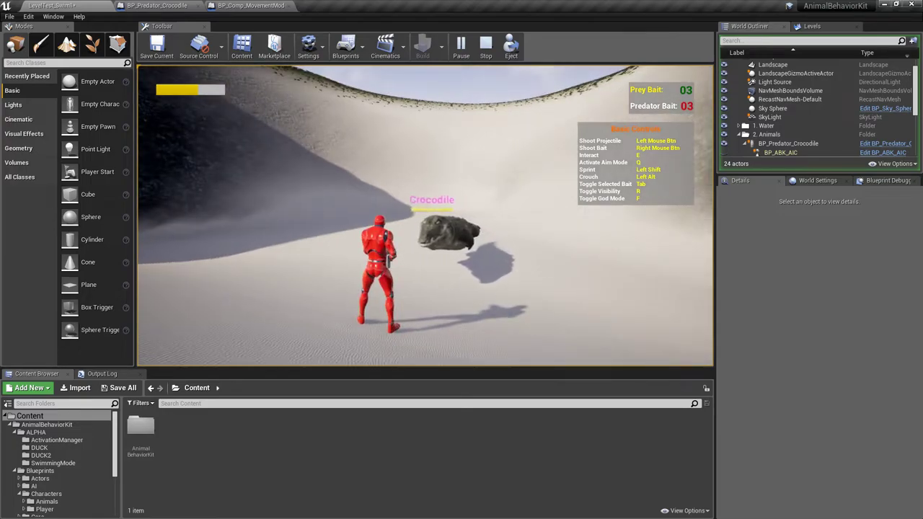
{"action": "key", "text": "a"}
{"action": "key", "text": "s"}
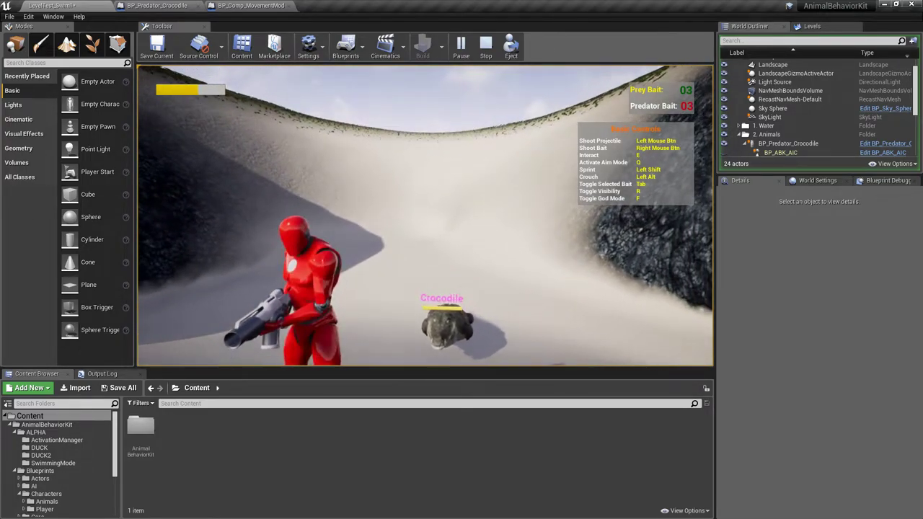
{"action": "key", "text": "s"}
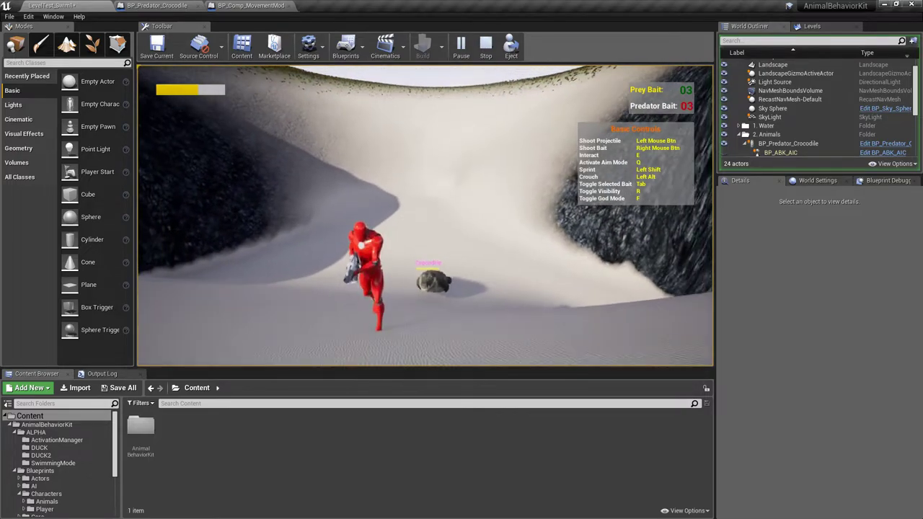
{"action": "key", "text": "s"}
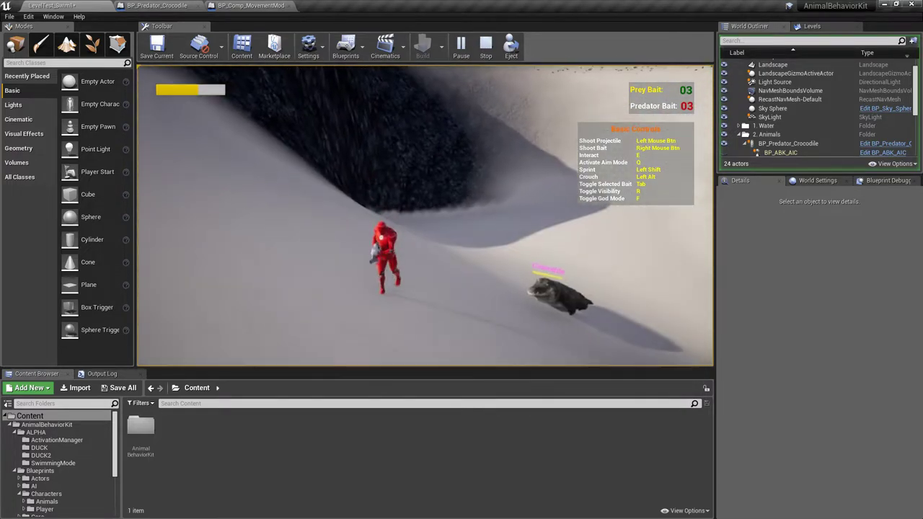
Move the player around the pond bed and up the bank with the crocodile in pursuit, and end the play session
{"action": "key", "text": "a"}
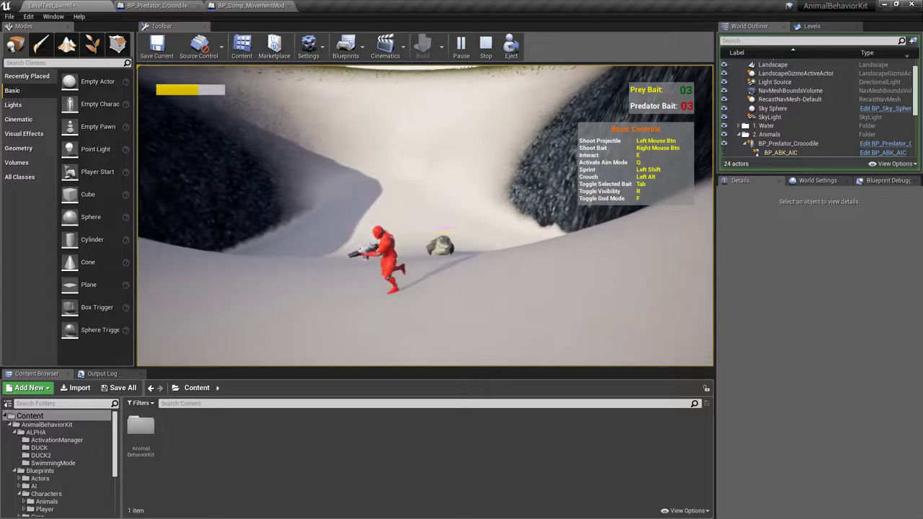
{"action": "key", "text": "s"}
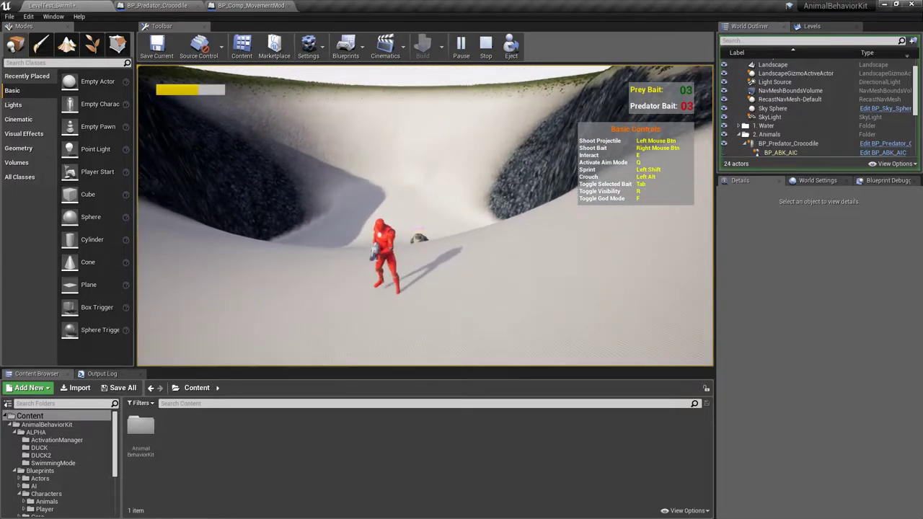
{"action": "key", "text": "a"}
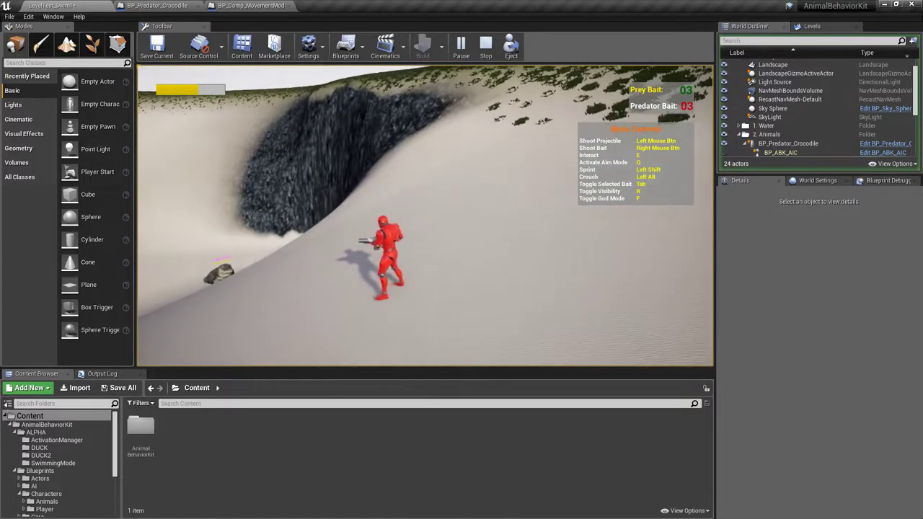
{"action": "key", "text": "a"}
{"action": "key", "text": "w"}
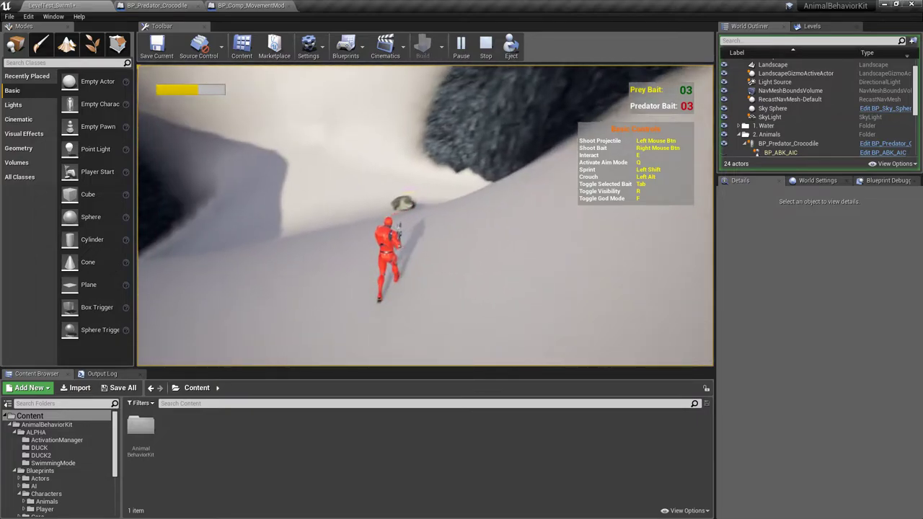
{"action": "key", "text": "s"}
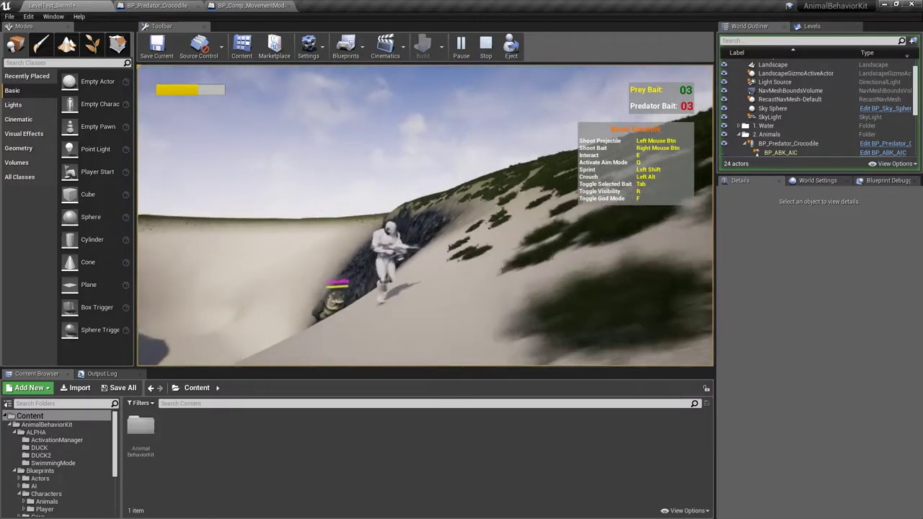
{"action": "key", "text": "Escape"}
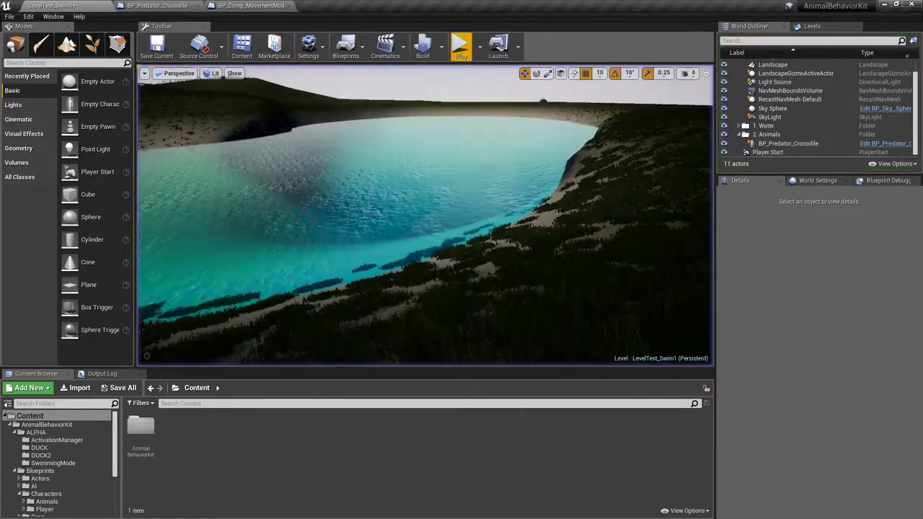
Select the crocodile's BP_Comp_MovementMode_Swim component in the level, review its Setup values, and collapse Swim Details
{"action": "right_click_drag", "start_coordinate": [332, 181], "coordinate": [332, 180]}
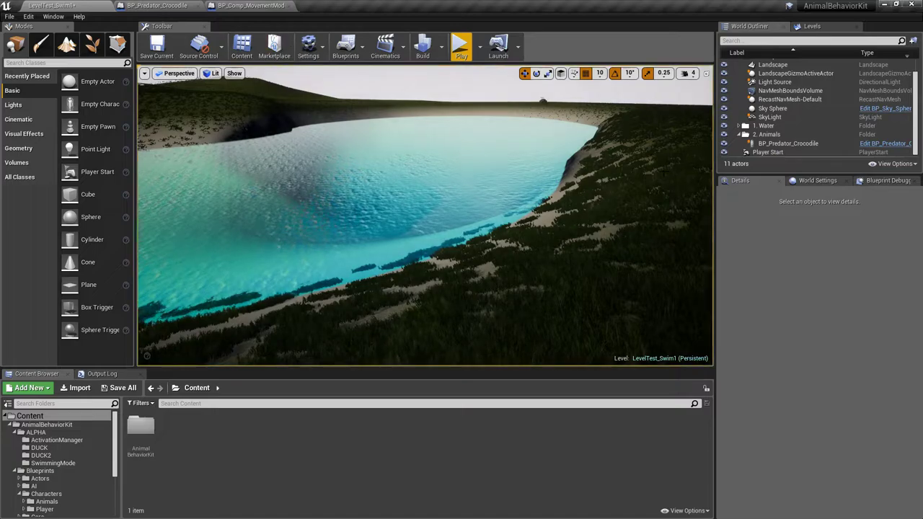
{"action": "left_click", "coordinate": [540, 98]}
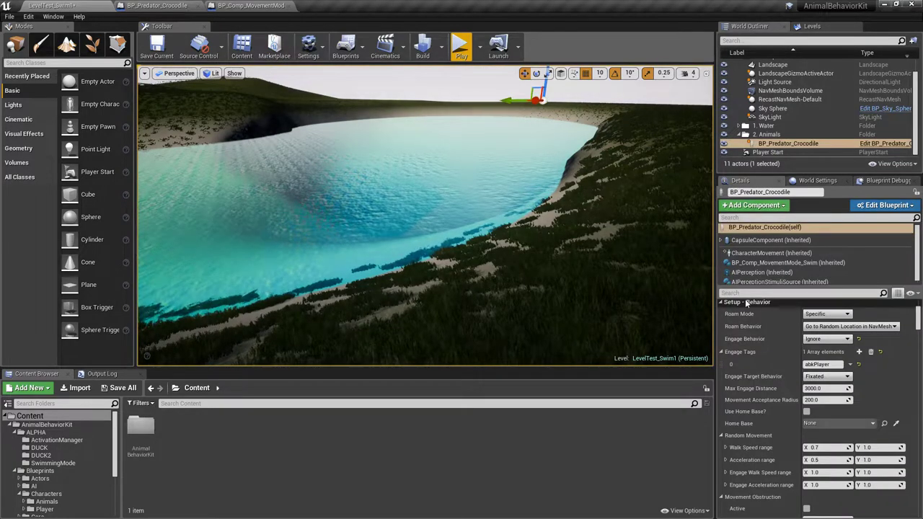
{"action": "left_click", "coordinate": [725, 303]}
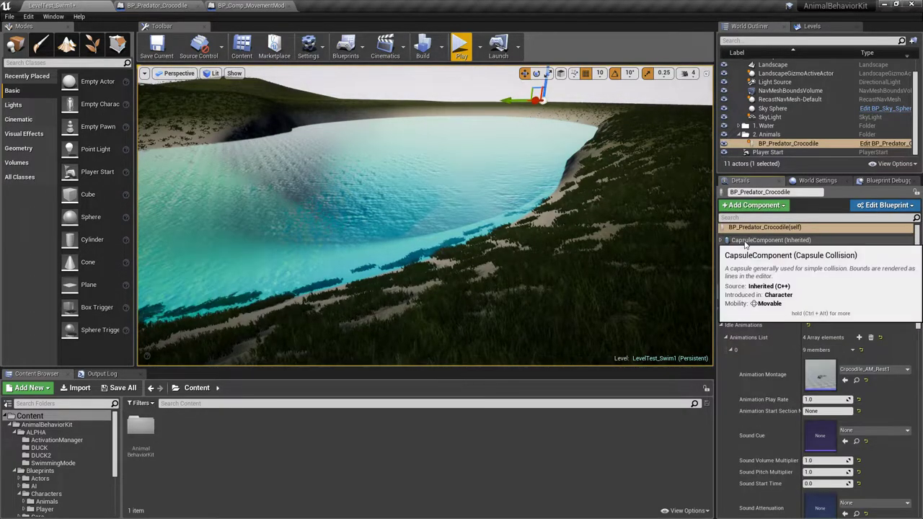
{"action": "scroll", "coordinate": [755, 249], "scroll_direction": "down", "scroll_amount": 1}
{"action": "left_click", "coordinate": [793, 258]}
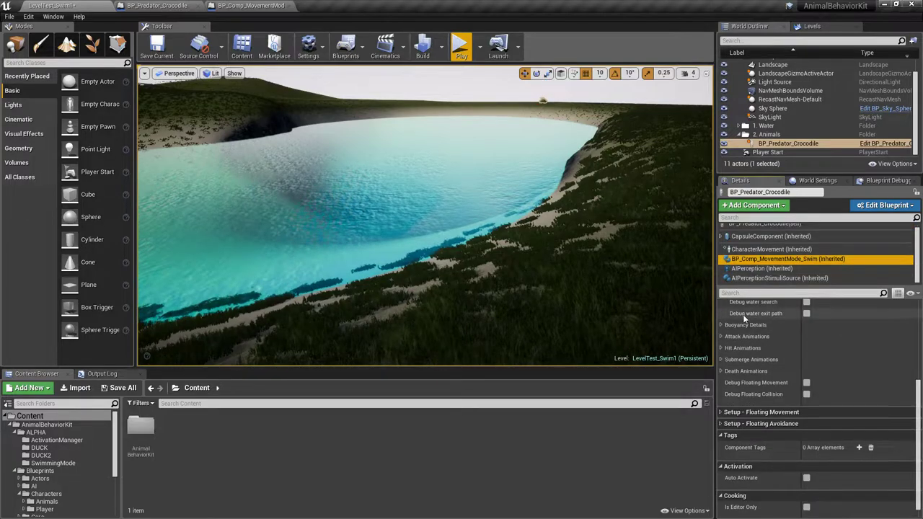
{"action": "scroll", "coordinate": [775, 354], "scroll_direction": "up", "scroll_amount": 2}
{"action": "scroll", "coordinate": [775, 354], "scroll_direction": "up", "scroll_amount": 4}
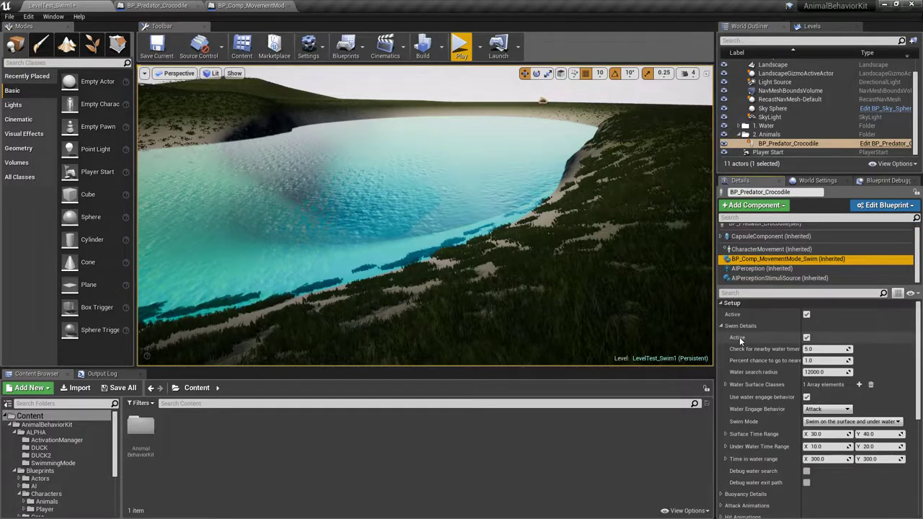
{"action": "left_click", "coordinate": [721, 328]}
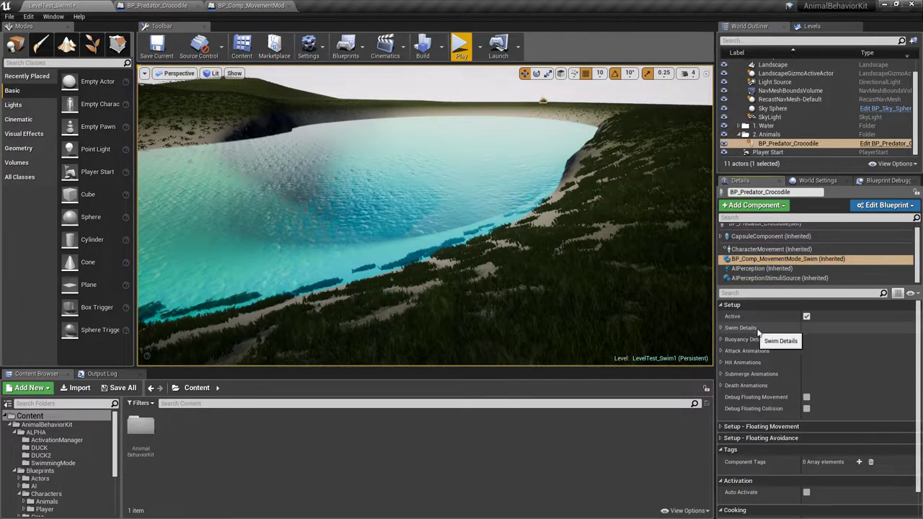
Review the swim component's Floating Movement speed, acceleration and surface offset settings, and collapse that section
{"action": "scroll", "coordinate": [750, 415], "scroll_direction": "down", "scroll_amount": 1}
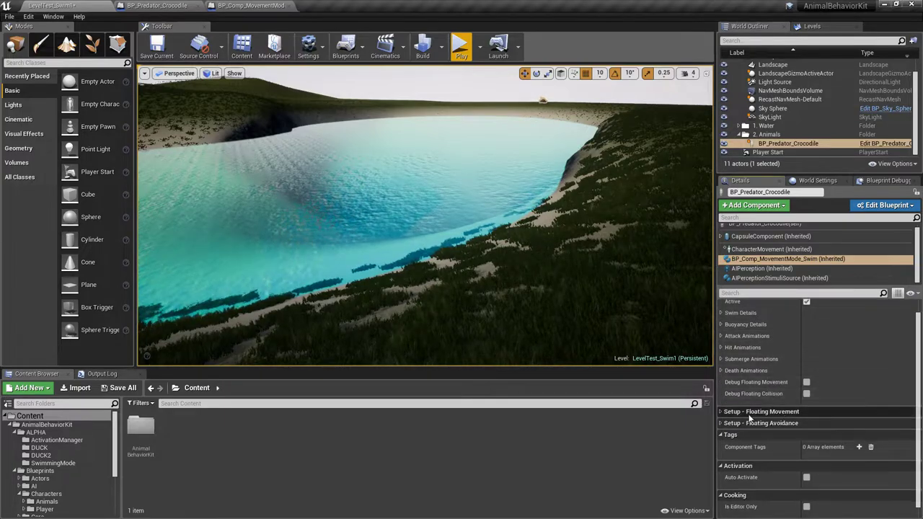
{"action": "left_click", "coordinate": [779, 414]}
{"action": "scroll", "coordinate": [765, 386], "scroll_direction": "down", "scroll_amount": 2}
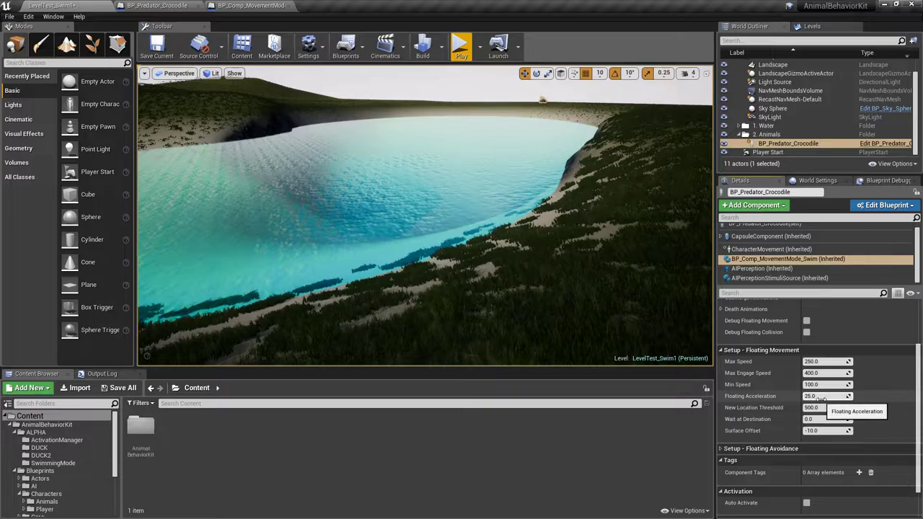
{"action": "left_click", "coordinate": [723, 351]}
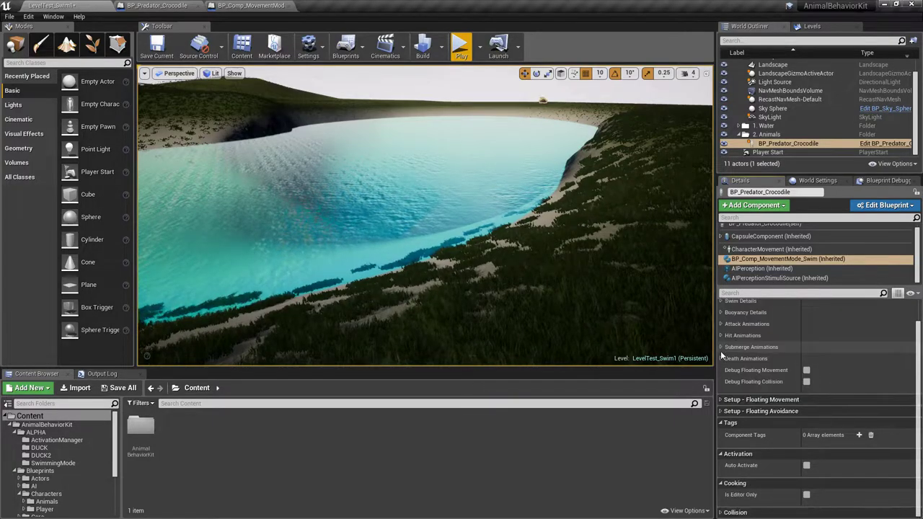
Review the swim component's Floating Avoidance adjustment, trace and collision radius settings, and collapse that section
{"action": "left_click", "coordinate": [721, 412]}
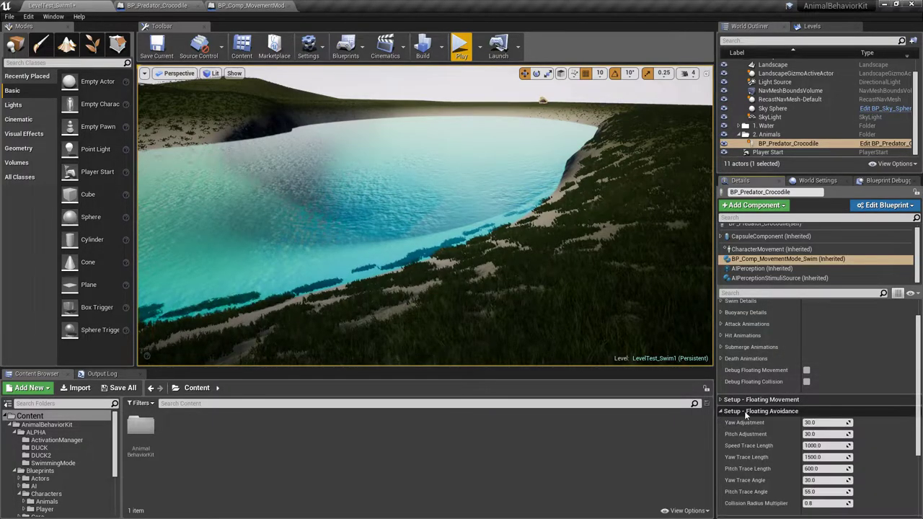
{"action": "scroll", "coordinate": [917, 400], "scroll_direction": "down", "scroll_amount": 1}
{"action": "scroll", "coordinate": [917, 401], "scroll_direction": "down", "scroll_amount": 2}
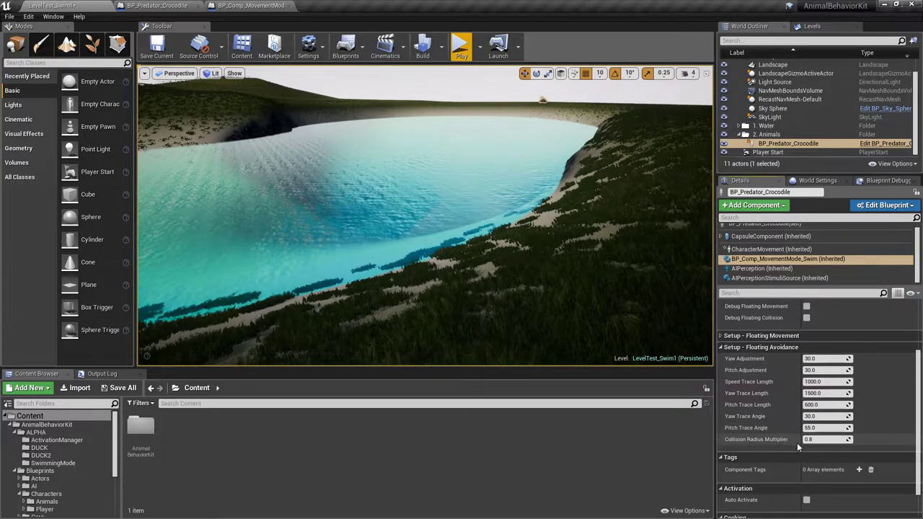
{"action": "left_click", "coordinate": [720, 347]}
Save all changes and open the LevelTest_Swim2 level from the Maps folder
{"action": "left_click", "coordinate": [121, 388]}
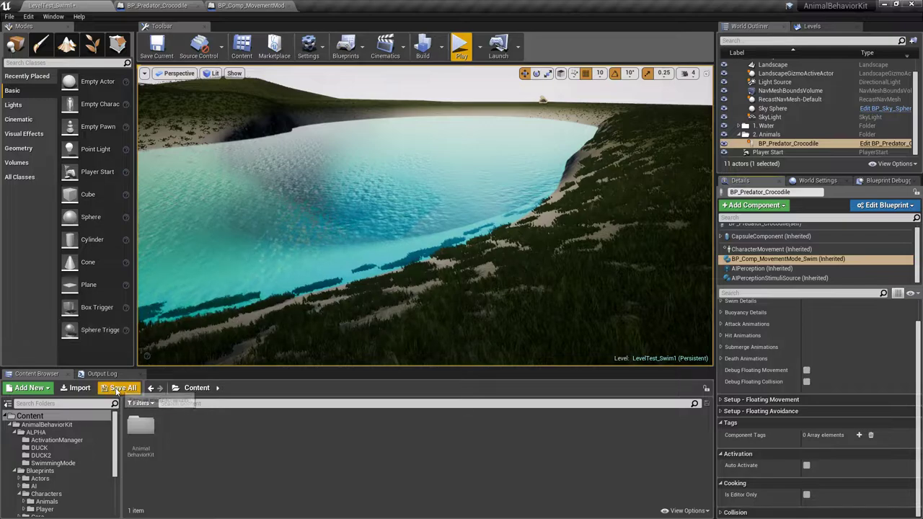
{"action": "left_click", "coordinate": [545, 353]}
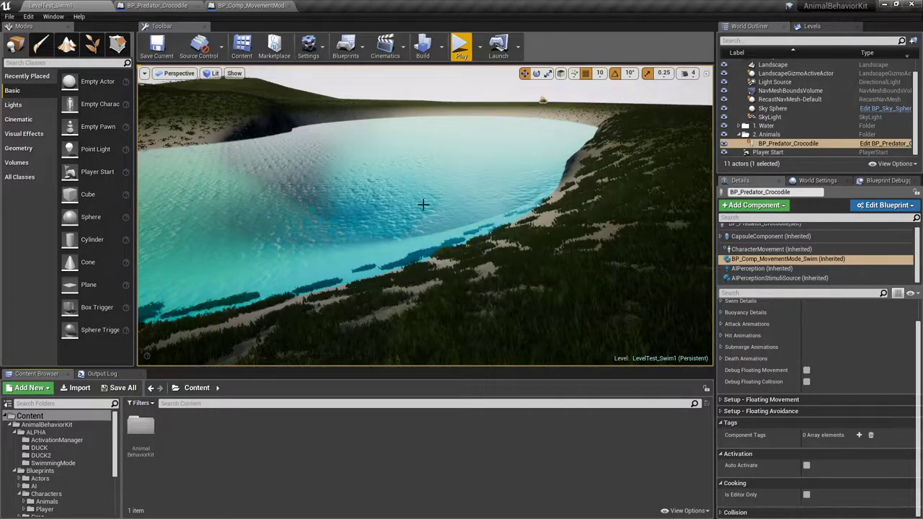
{"action": "left_click", "coordinate": [10, 17]}
{"action": "left_click", "coordinate": [23, 45]}
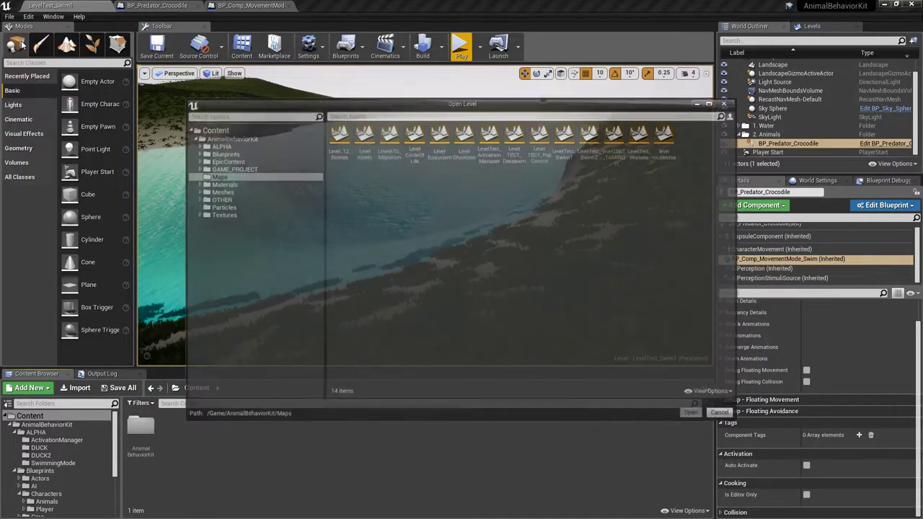
{"action": "double_click", "coordinate": [592, 144]}
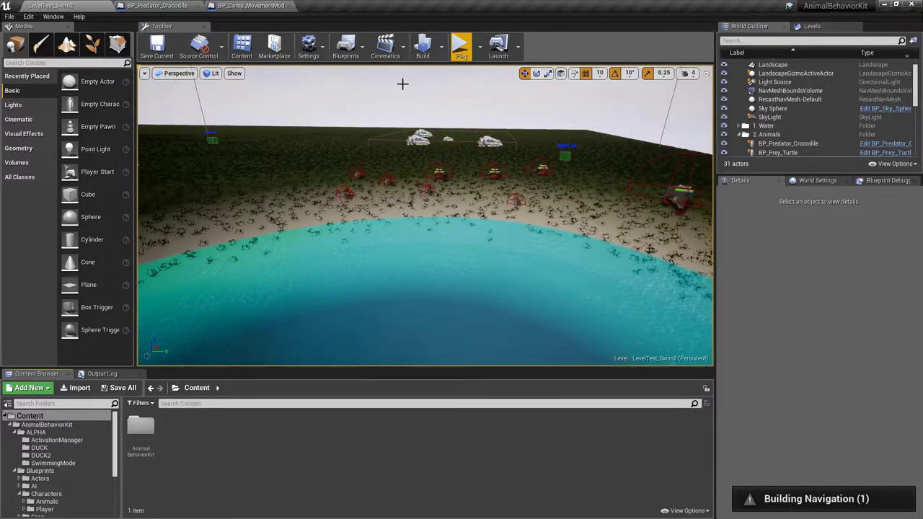
Select BP_Prey_Turtle2 on the shore and look over the turtles placed around the pond
{"action": "right_click_drag", "start_coordinate": [502, 183], "coordinate": [254, 186]}
{"action": "key", "text": "w"}
{"action": "key", "text": "w"}
{"action": "left_click", "coordinate": [448, 237]}
{"action": "key", "text": "w"}
{"action": "key", "text": "s"}
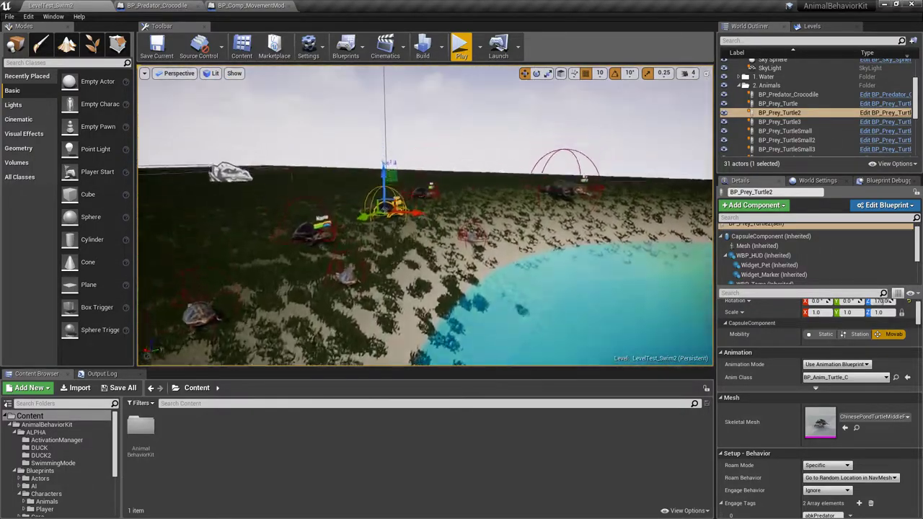
Play the level and run the player along the shore among the box and pond turtles
{"action": "left_click", "coordinate": [461, 46]}
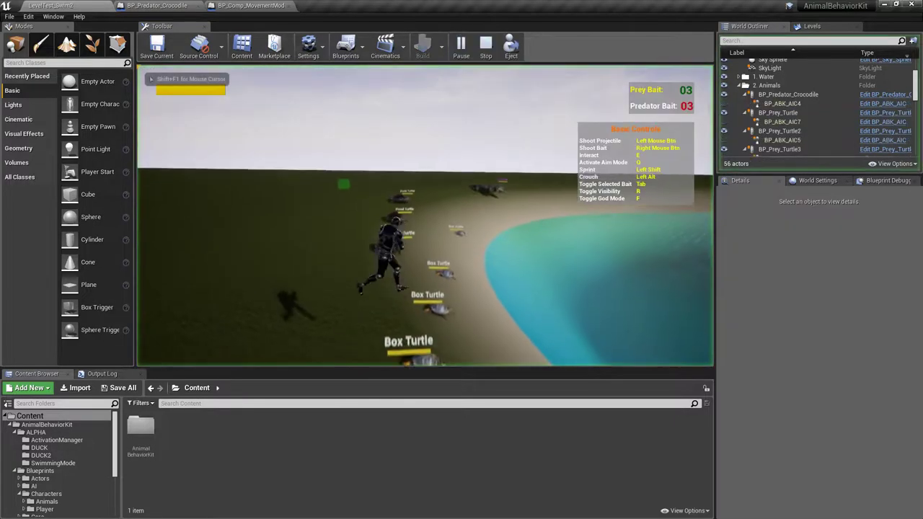
{"action": "key", "text": "w"}
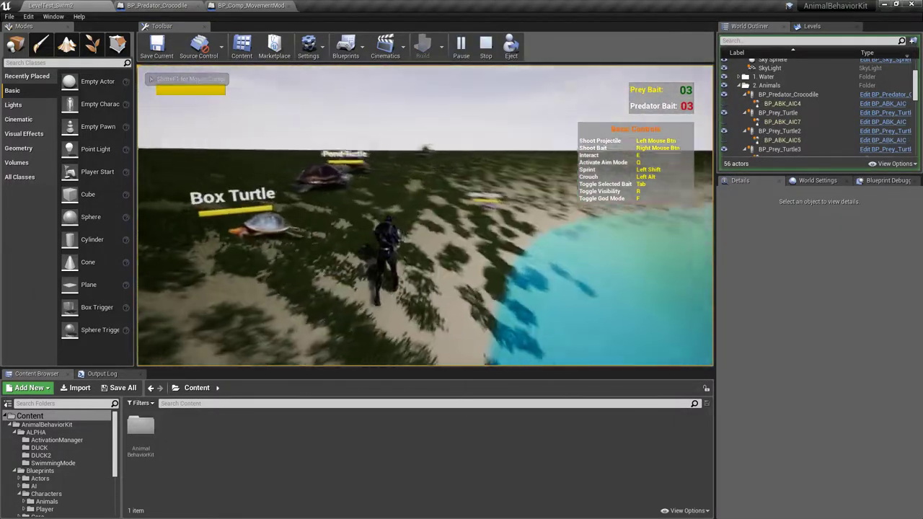
{"action": "key", "text": "w"}
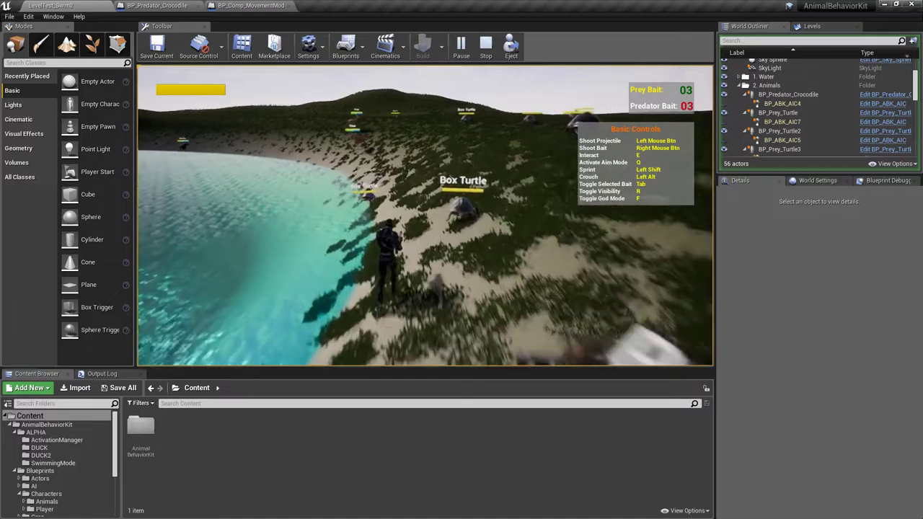
{"action": "key", "text": "w"}
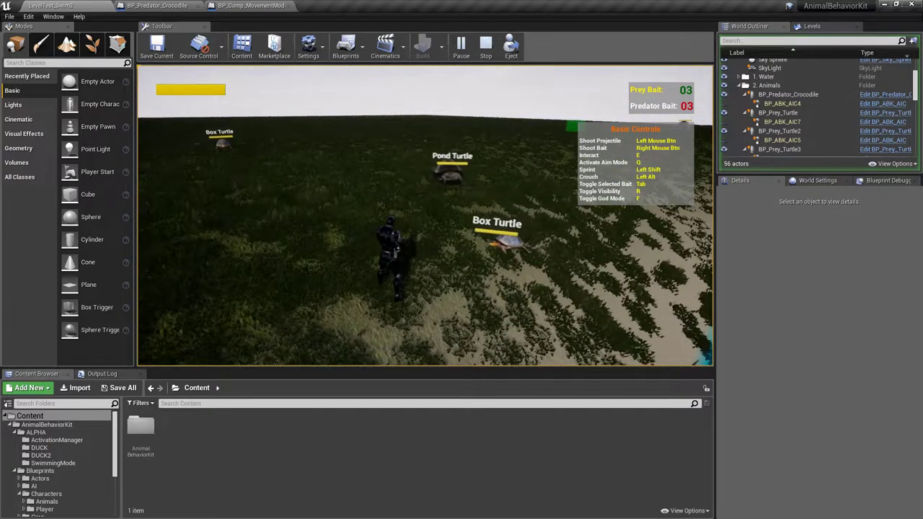
{"action": "key", "text": "w"}
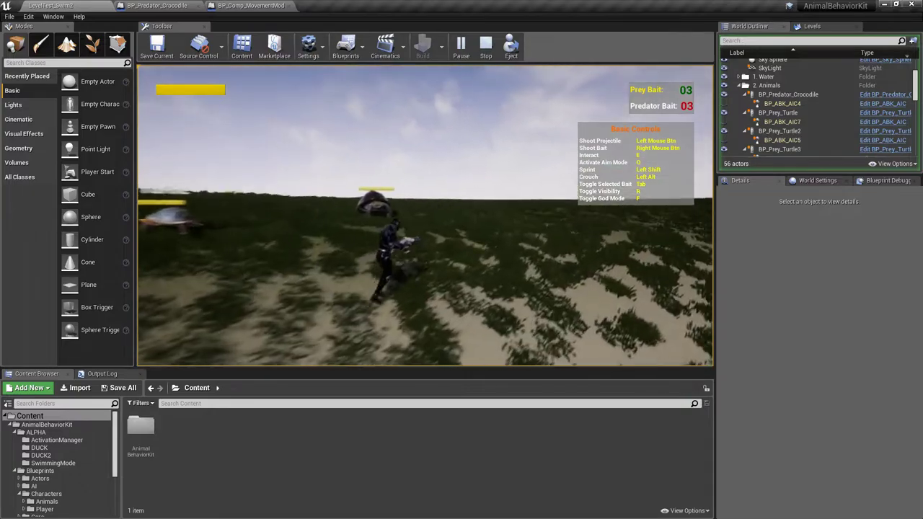
Take the player down into the pond to examine the turtles and crocodile swimming overhead
{"action": "key", "text": "w"}
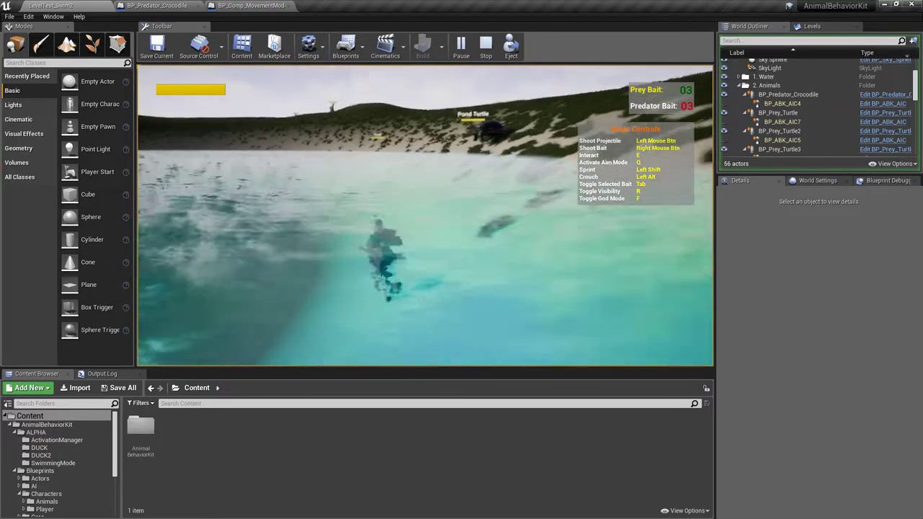
{"action": "key", "text": "w"}
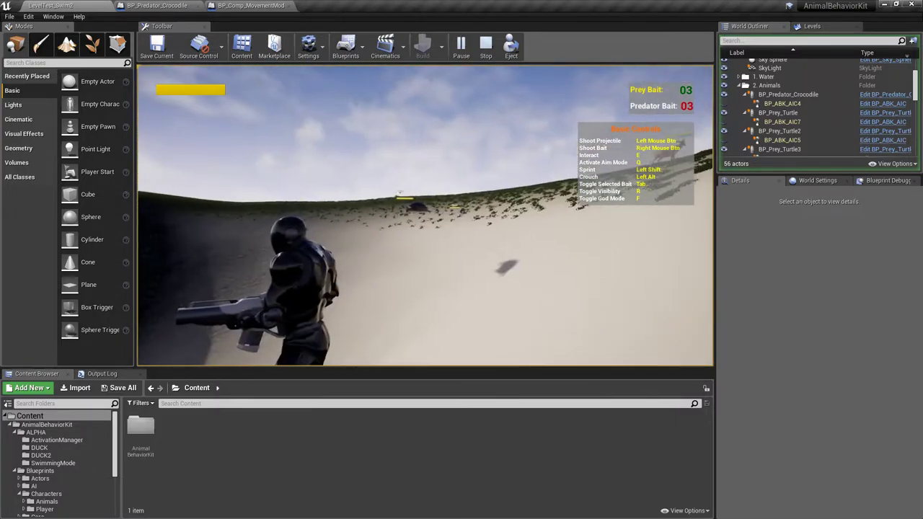
{"action": "key", "text": "w"}
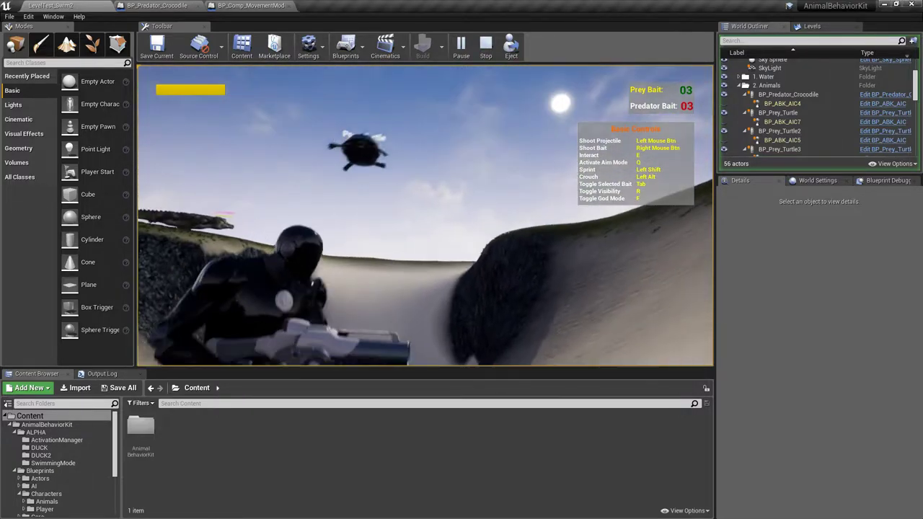
Run the player along the shore past the buck and back into the pond to watch the animals swim from below
{"action": "key", "text": "w"}
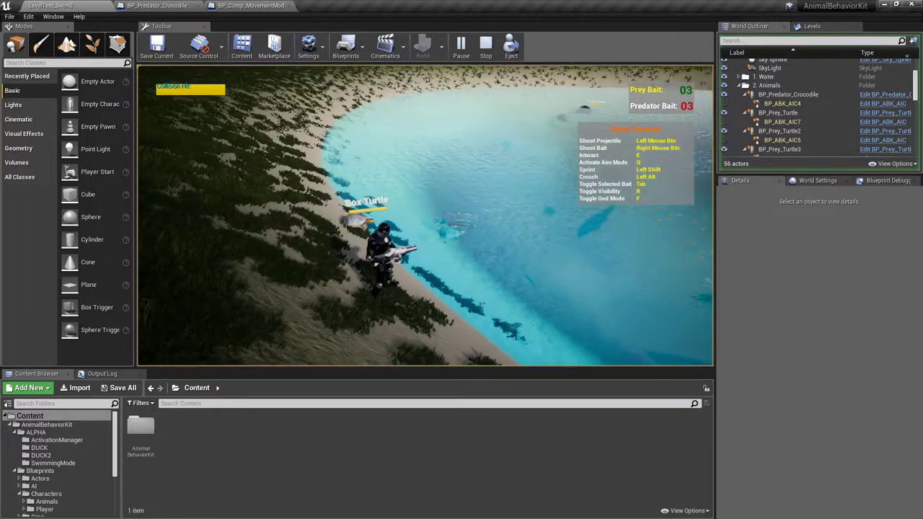
{"action": "key", "text": "w"}
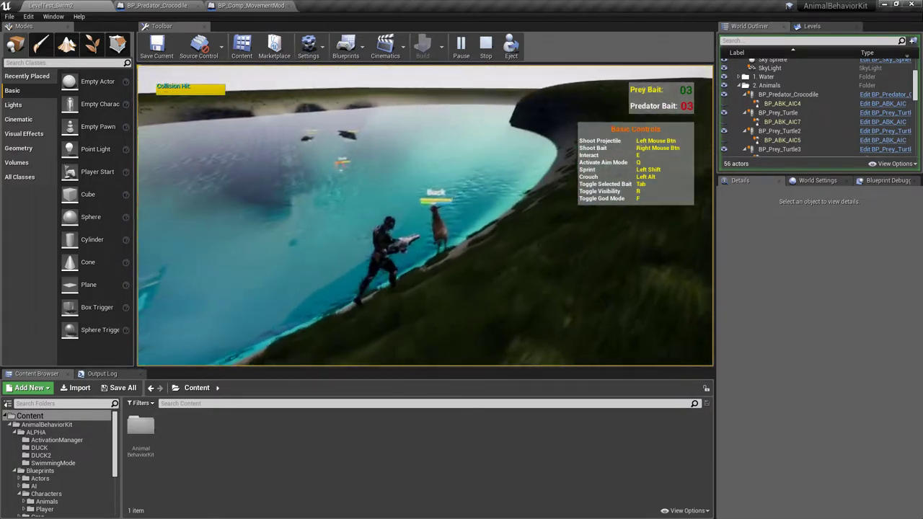
{"action": "key", "text": "w"}
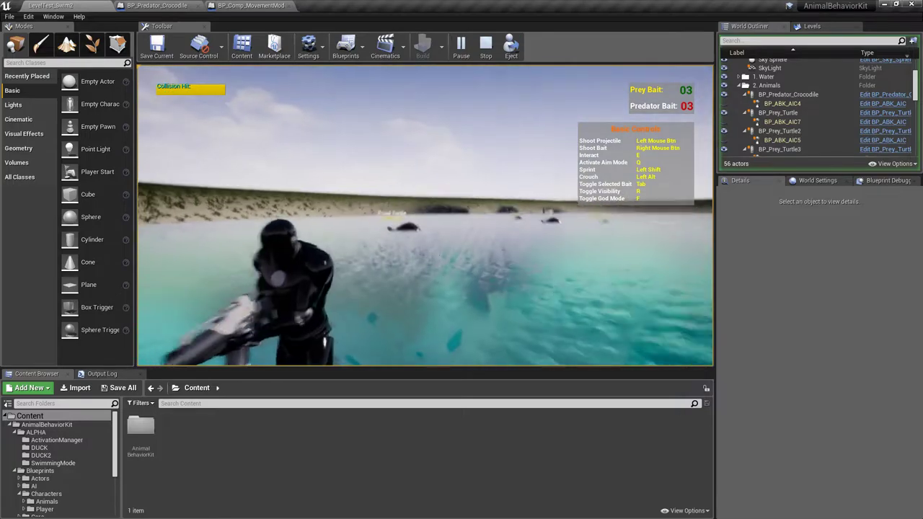
{"action": "key", "text": "s"}
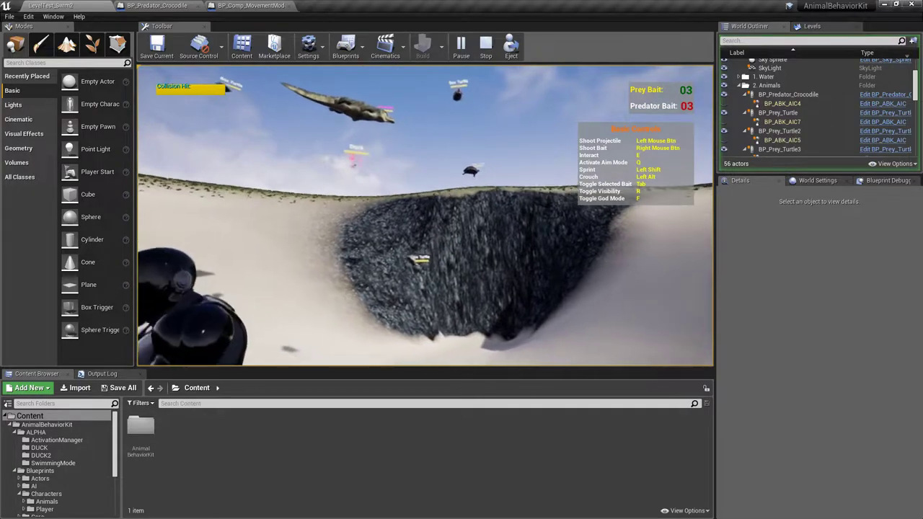
{"action": "key", "text": "w"}
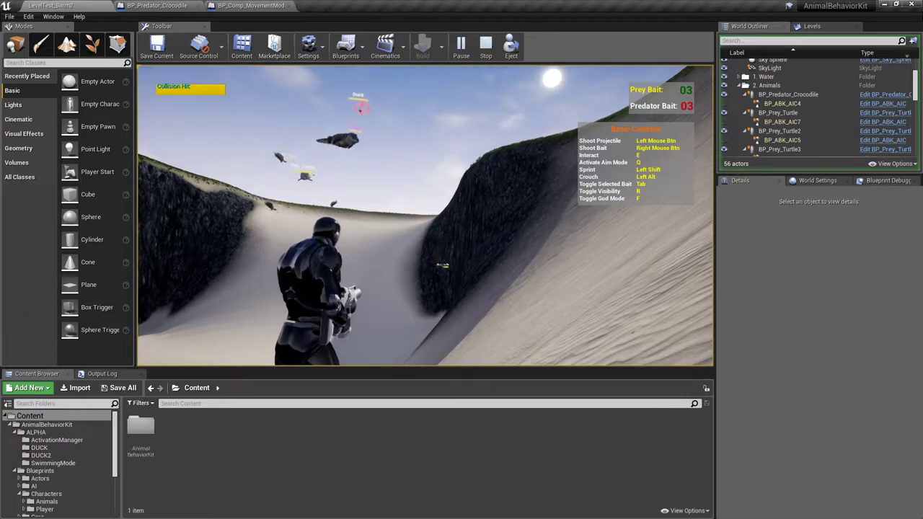
Run the player out of the pond, along the grassy bank and back underwater, and end the play session
{"action": "key", "text": "s"}
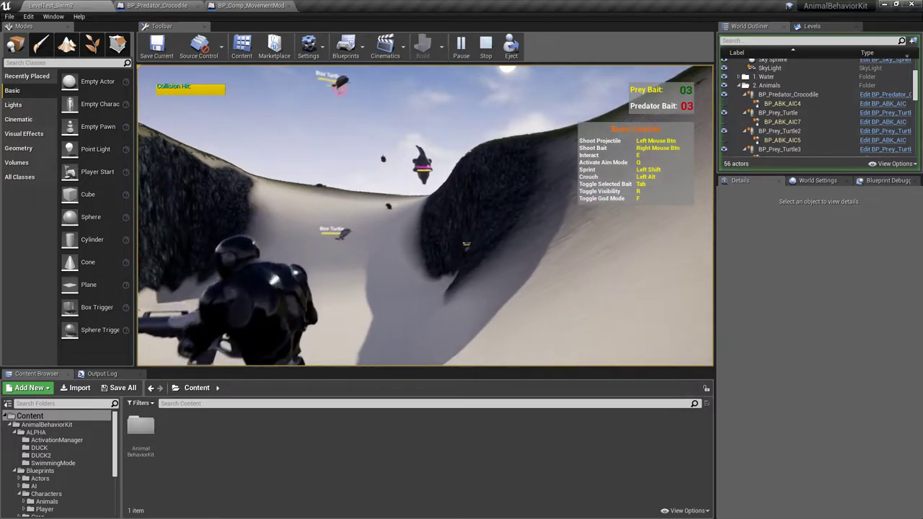
{"action": "key", "text": "a"}
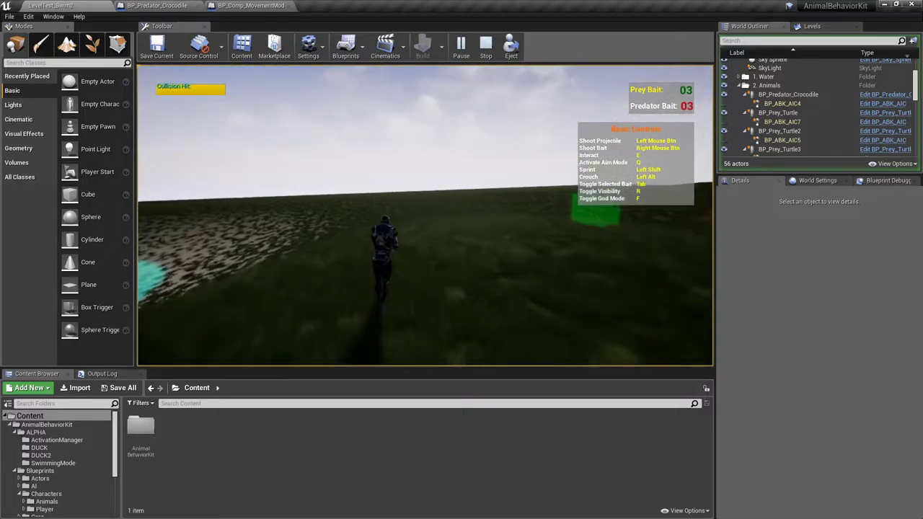
{"action": "key", "text": "w"}
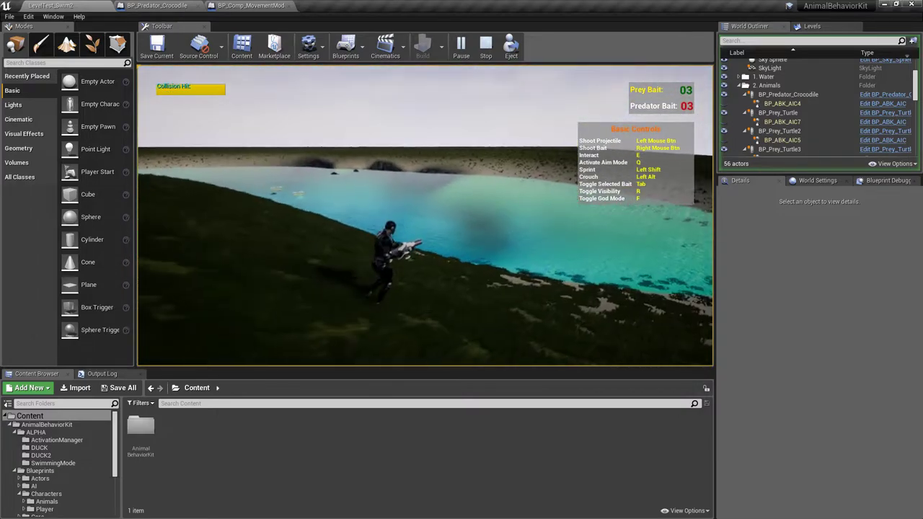
{"action": "key", "text": "w"}
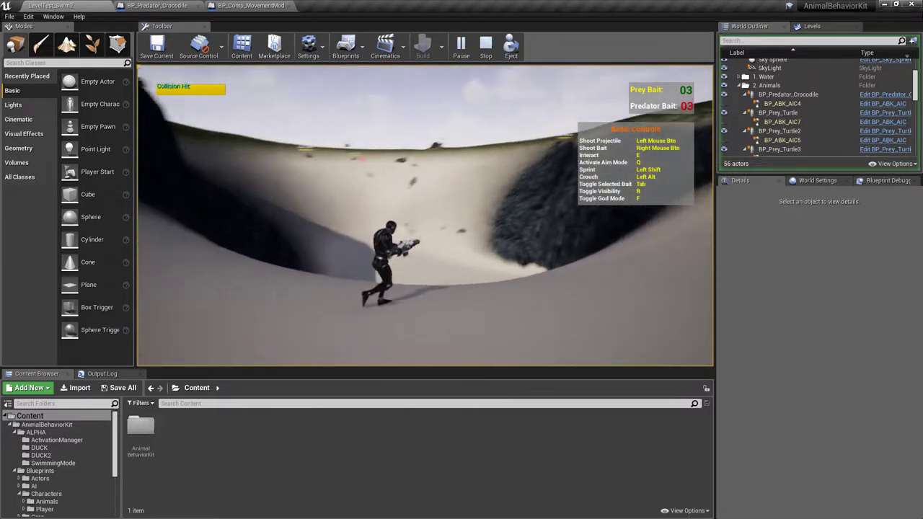
{"action": "key", "text": "Escape"}
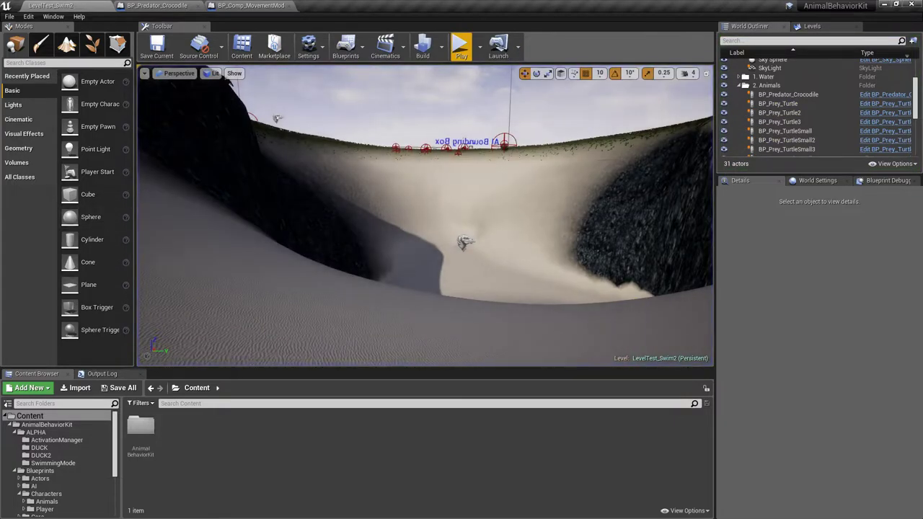
Select BP_Duck in the grass beyond the pond and frame it for a close look
{"action": "key", "text": "s"}
{"action": "right_click_drag", "start_coordinate": [425, 223], "coordinate": [317, 233]}
{"action": "key", "text": "d"}
{"action": "right_click_drag", "start_coordinate": [364, 198], "coordinate": [343, 201]}
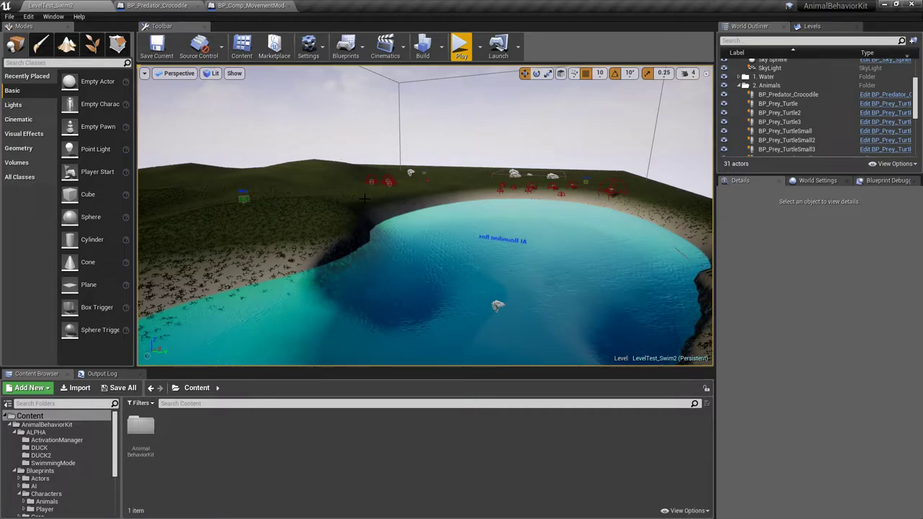
{"action": "key", "text": "w"}
{"action": "mouse_move", "coordinate": [449, 163]}
{"action": "right_mouse_down"}
{"action": "mouse_move", "coordinate": [462, 115]}
{"action": "mouse_move", "coordinate": [439, 148]}
{"action": "mouse_move", "coordinate": [404, 153]}
{"action": "mouse_move", "coordinate": [395, 173]}
{"action": "mouse_move", "coordinate": [398, 165]}
{"action": "mouse_move", "coordinate": [390, 175]}
{"action": "mouse_move", "coordinate": [353, 173]}
{"action": "mouse_move", "coordinate": [445, 150]}
{"action": "right_mouse_up"}
{"action": "key", "text": "w"}
{"action": "key", "text": "w"}
{"action": "left_click", "coordinate": [422, 162]}
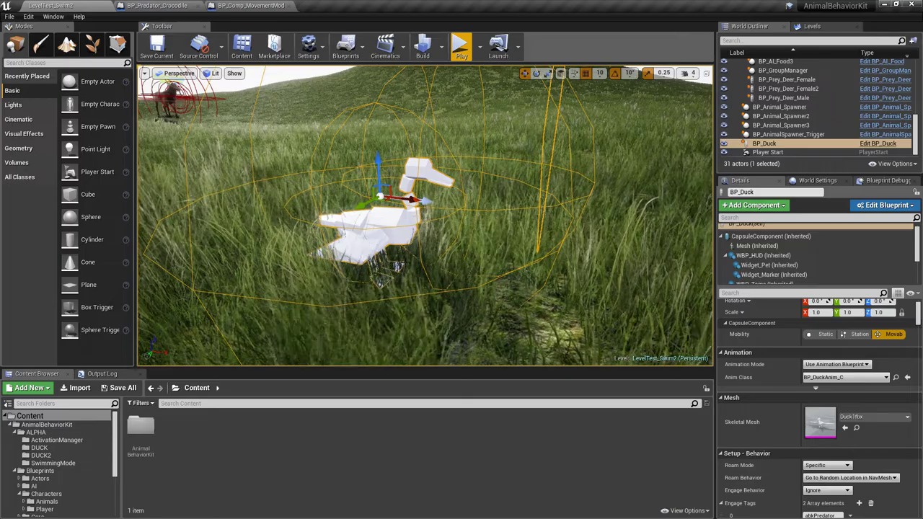
{"action": "key", "text": "f"}
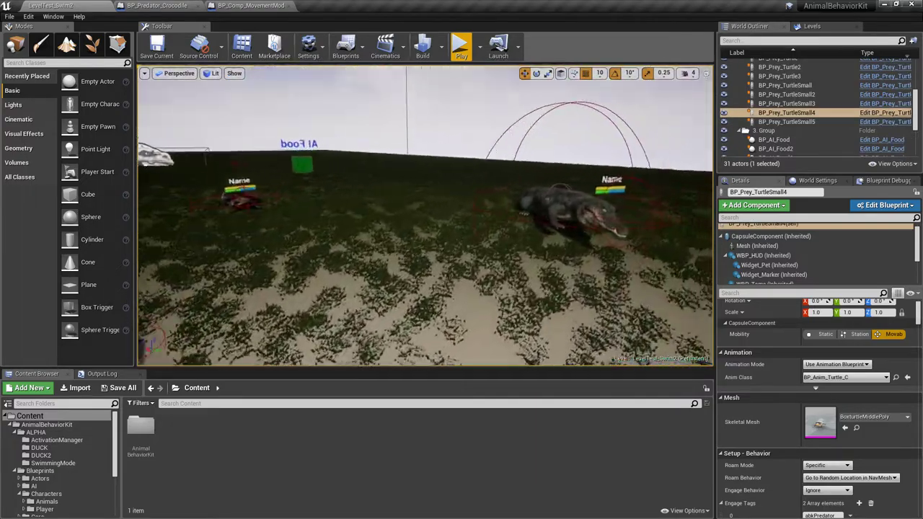
Select BP_Predator_Crocodile on the shore and survey the turtles, the deer group and the pond from above
{"action": "left_click", "coordinate": [568, 205]}
{"action": "right_click_drag", "start_coordinate": [567, 205], "coordinate": [671, 216]}
{"action": "right_click_drag", "start_coordinate": [447, 216], "coordinate": [467, 136]}
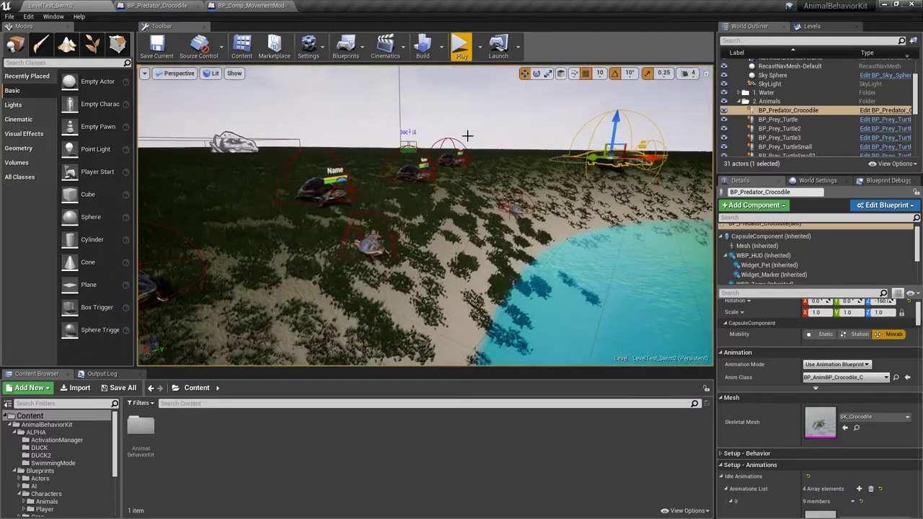
{"action": "right_click_drag", "start_coordinate": [632, 152], "coordinate": [415, 188]}
{"action": "right_click_drag", "start_coordinate": [400, 153], "coordinate": [392, 153]}
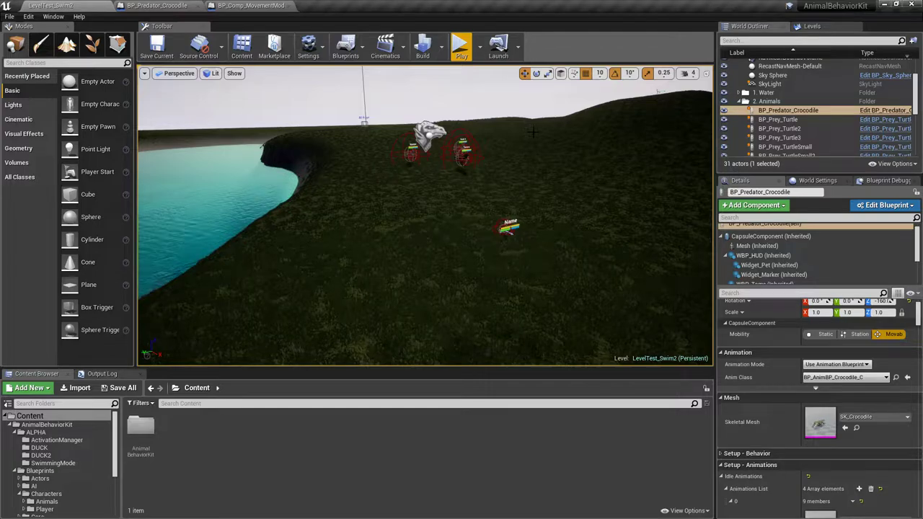
{"action": "right_click_drag", "start_coordinate": [550, 142], "coordinate": [390, 145]}
{"action": "right_click_drag", "start_coordinate": [505, 202], "coordinate": [504, 201]}
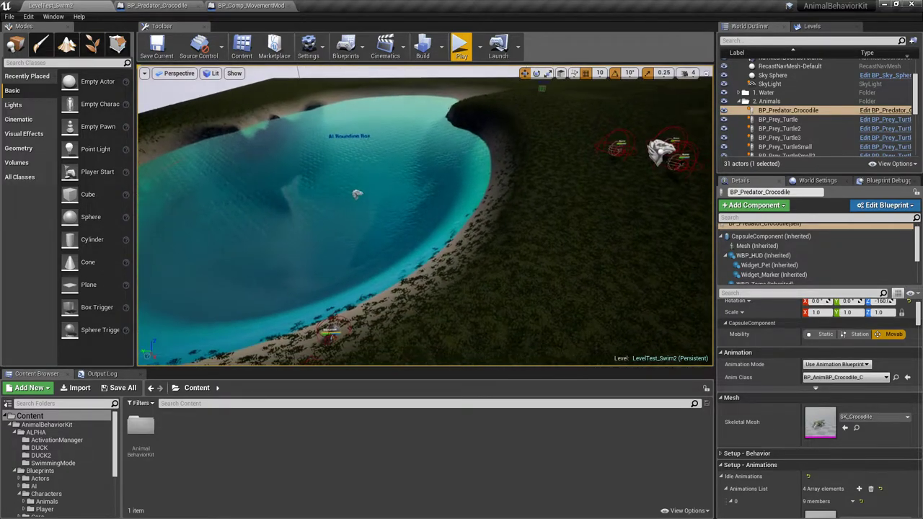
{"action": "right_click_drag", "start_coordinate": [535, 105], "coordinate": [535, 106]}
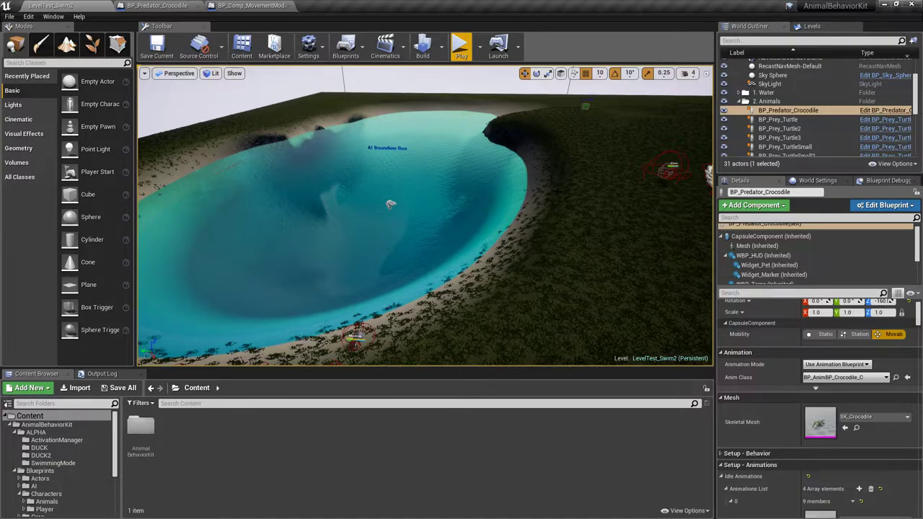
Select BP_Prey_Deer_Female on the grass beside the pond, followed by the Landscape
{"action": "right_click_drag", "start_coordinate": [525, 170], "coordinate": [622, 145]}
{"action": "left_click", "coordinate": [498, 175]}
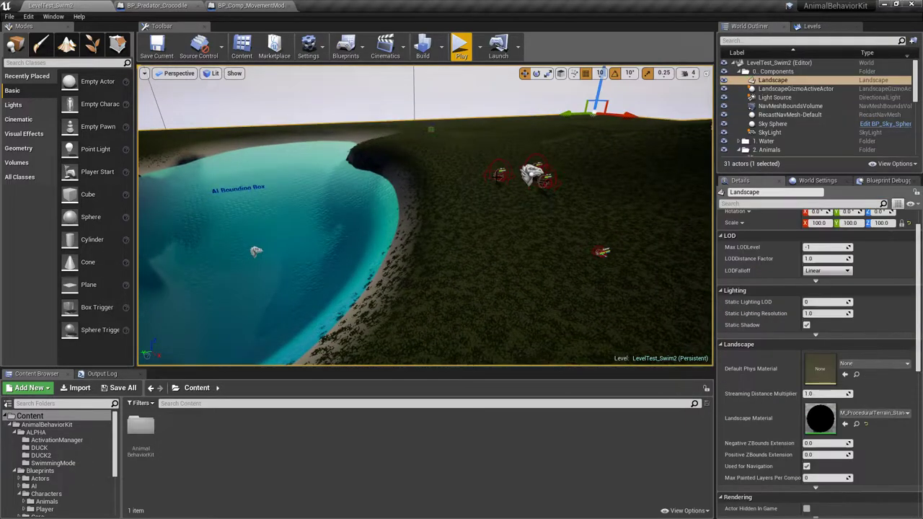
{"action": "left_click", "coordinate": [497, 174]}
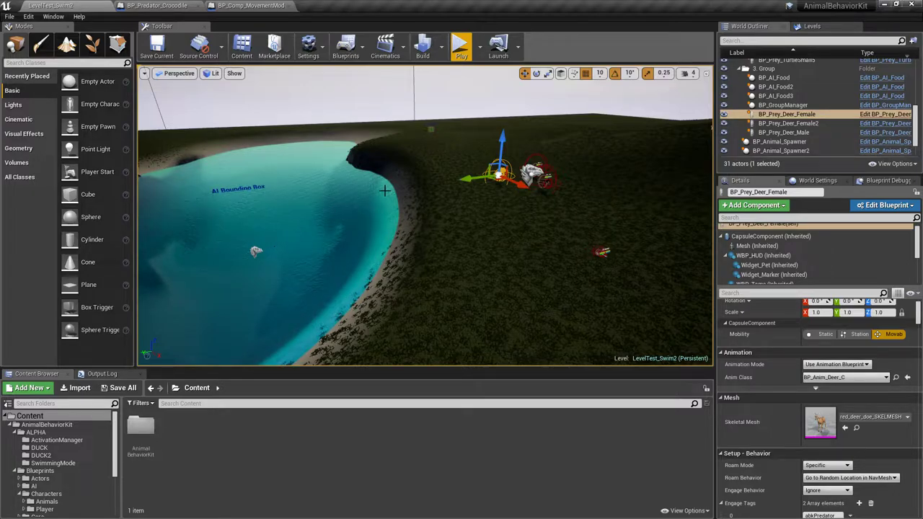
{"action": "left_click", "coordinate": [446, 156]}
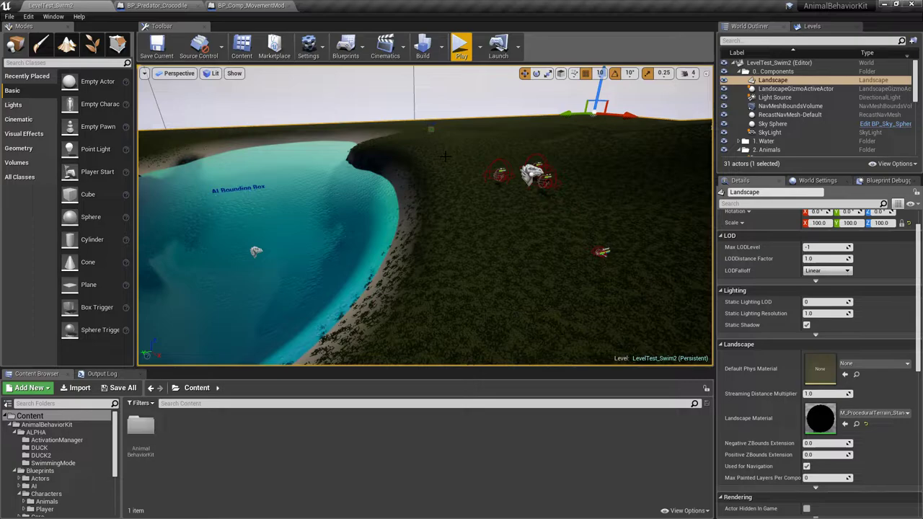
Select BP_TranslucentWater and inspect the pond and the animals placed around its shore
{"action": "left_click", "coordinate": [254, 251]}
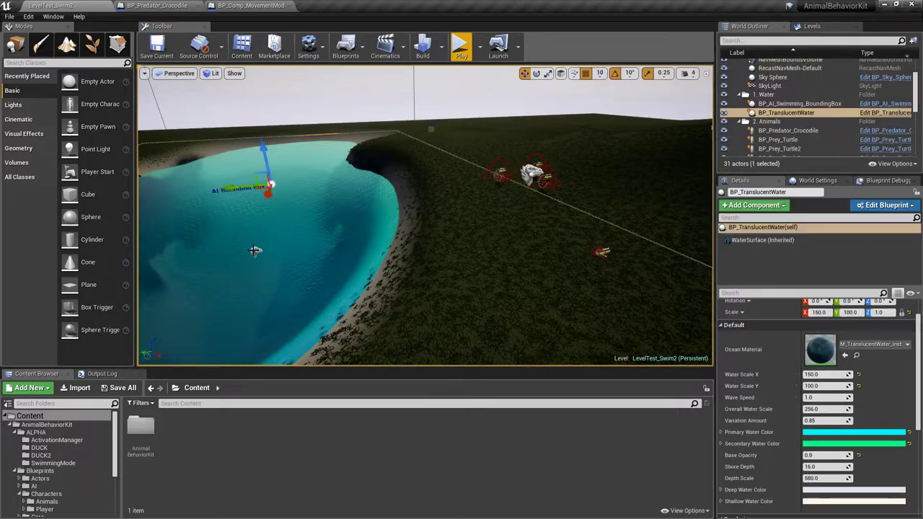
{"action": "key", "text": "f"}
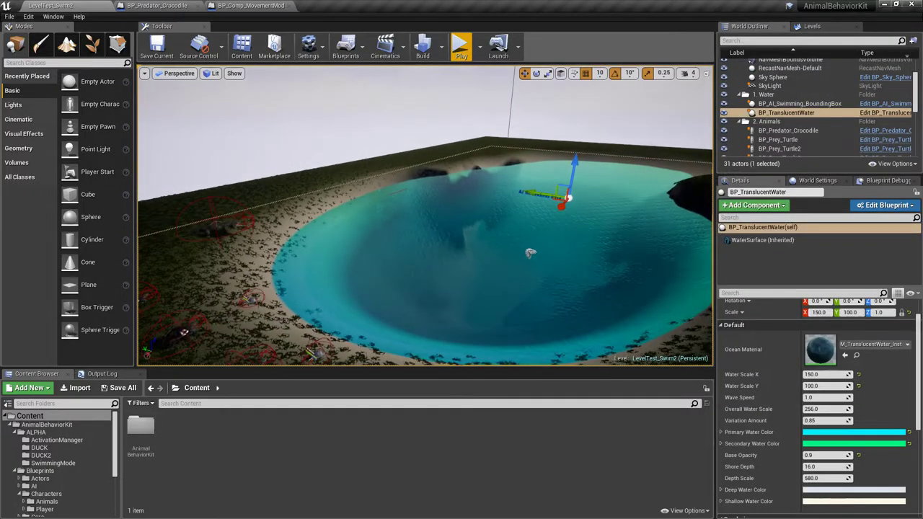
{"action": "right_click_drag", "start_coordinate": [425, 216], "coordinate": [570, 216]}
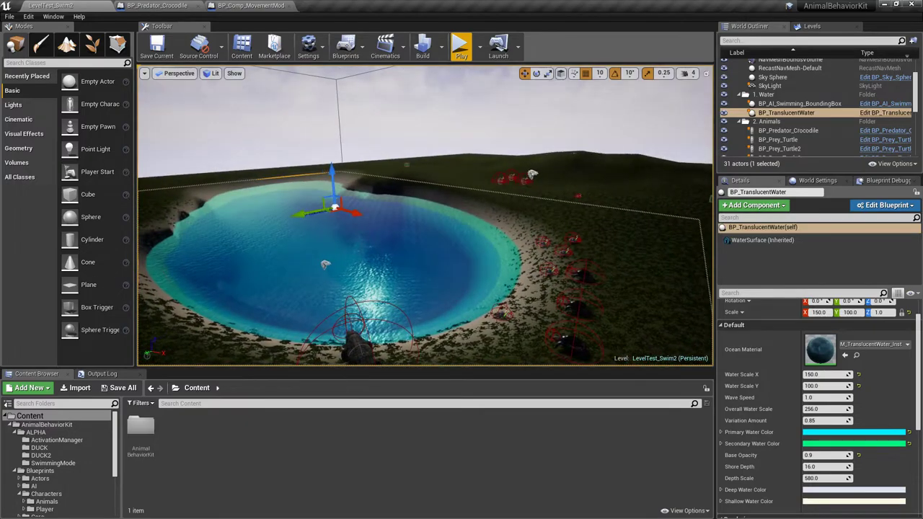
{"action": "right_click_drag", "start_coordinate": [425, 217], "coordinate": [565, 230]}
{"action": "right_click_drag", "start_coordinate": [639, 275], "coordinate": [573, 278]}
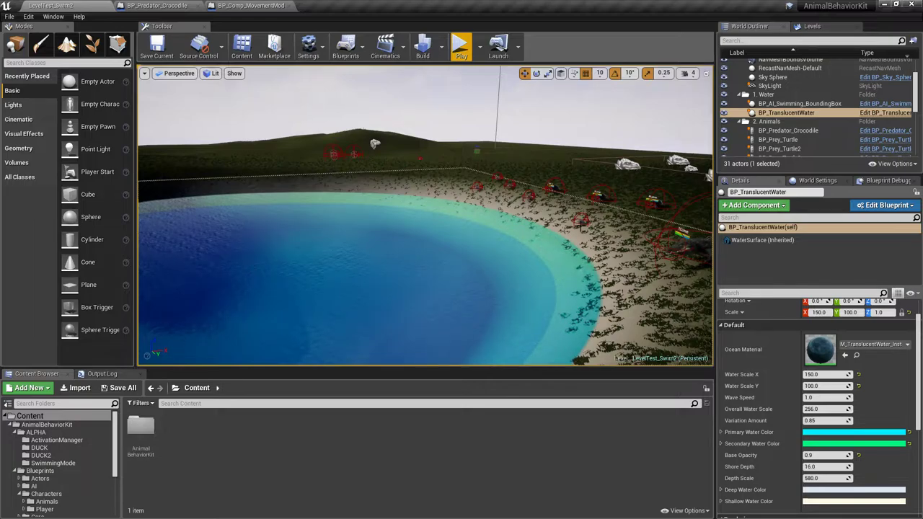
{"action": "right_click_drag", "start_coordinate": [510, 218], "coordinate": [620, 213]}
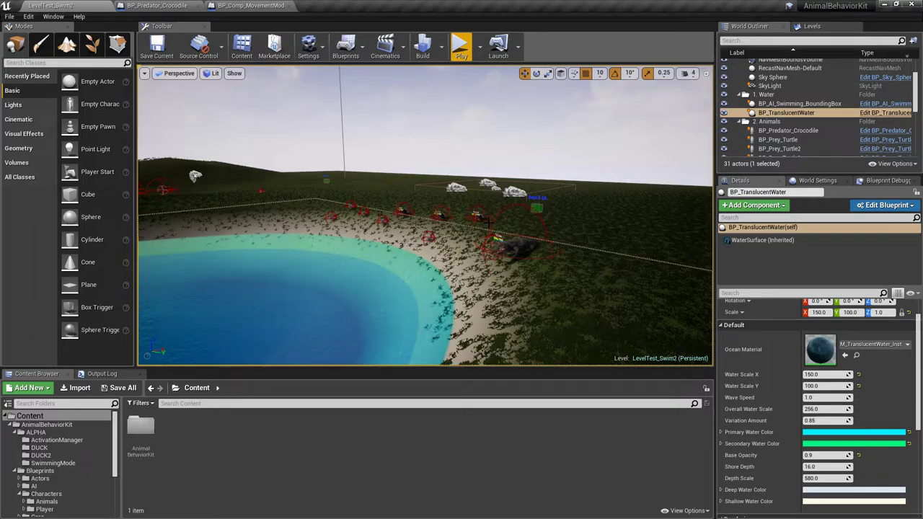
Open the Swim Details of the BP_Comp_MovementMode_Swim component on the BP_Predator_Crocodile by the shore and review its settings
{"action": "left_click", "coordinate": [504, 257]}
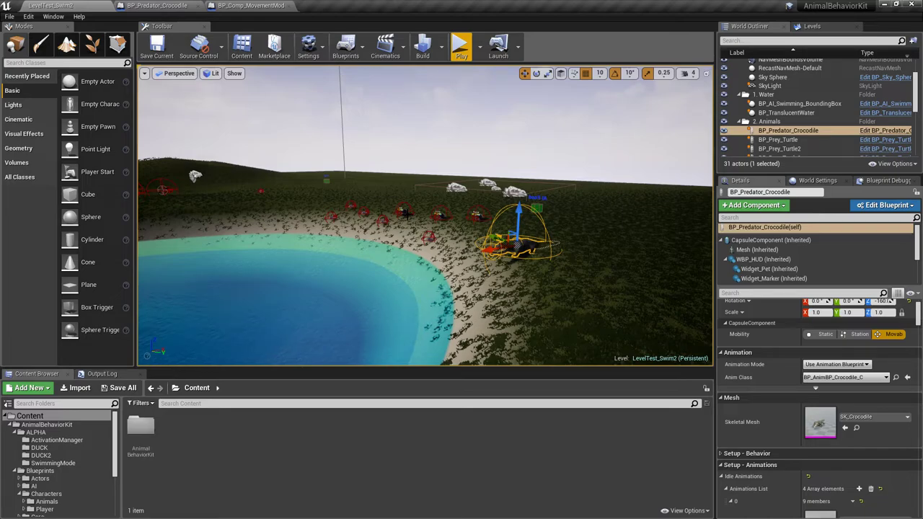
{"action": "left_click", "coordinate": [743, 240]}
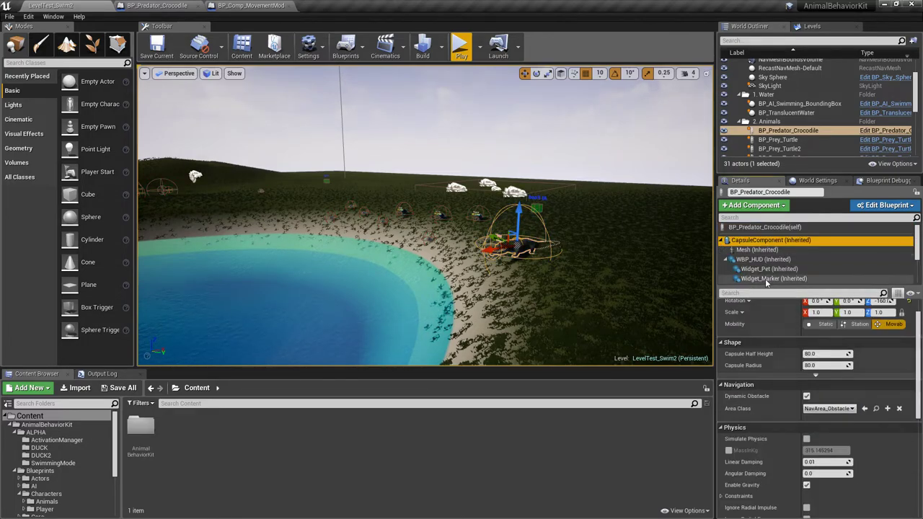
{"action": "left_click", "coordinate": [726, 241]}
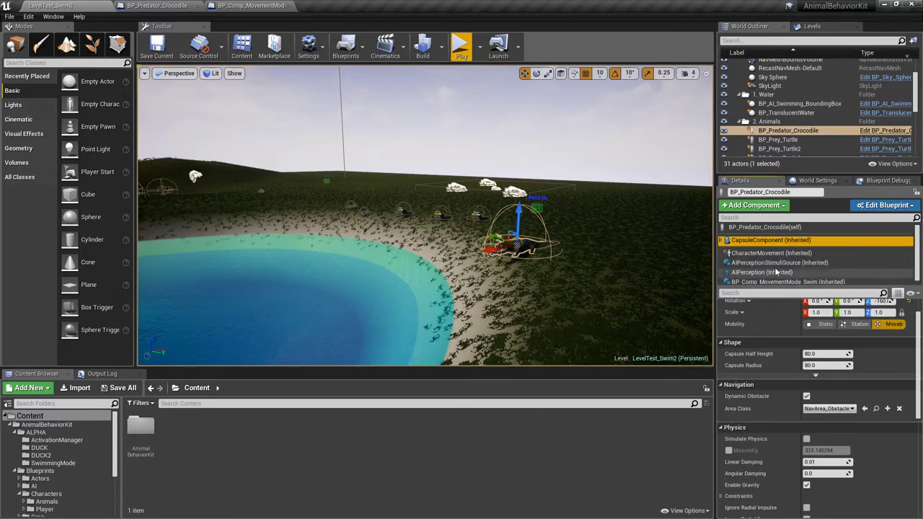
{"action": "left_click", "coordinate": [789, 268]}
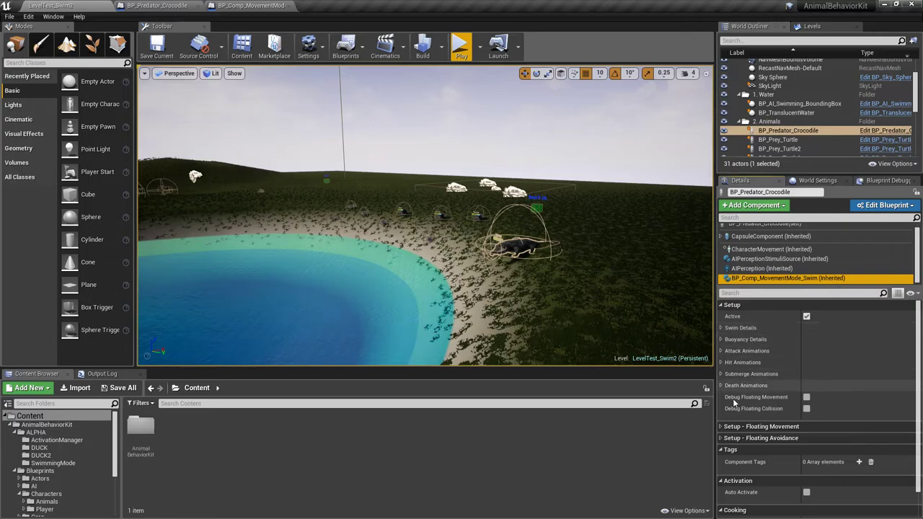
{"action": "left_click", "coordinate": [737, 328]}
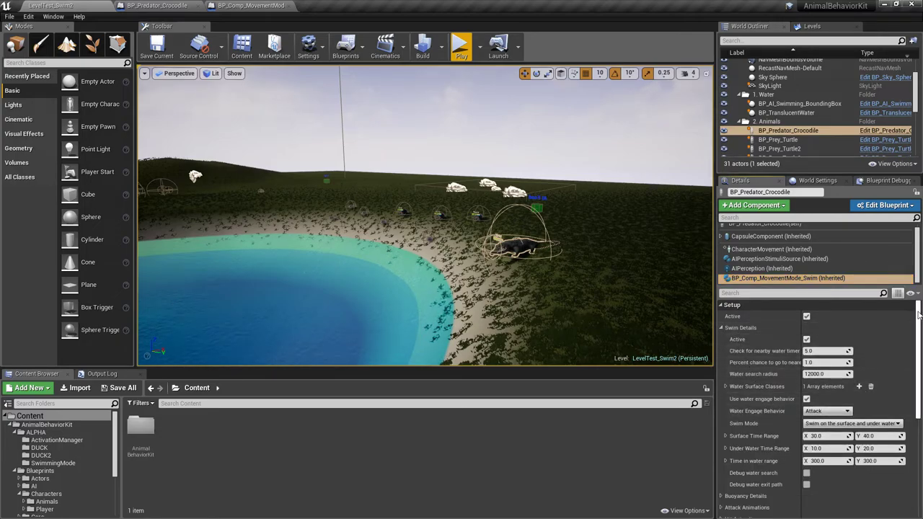
{"action": "left_click_drag", "start_coordinate": [919, 312], "coordinate": [919, 330]}
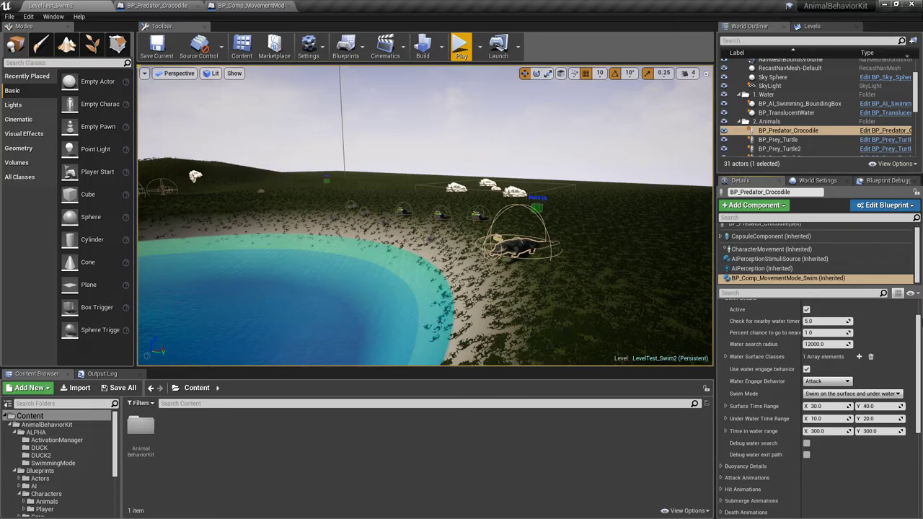